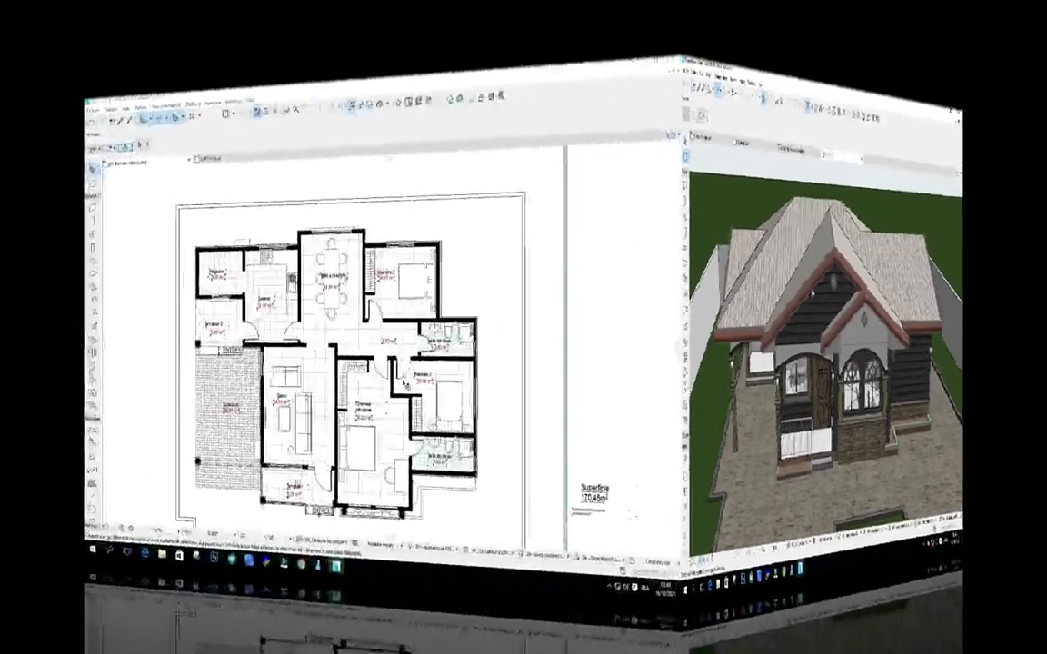
Step: Examine the ground-floor plan, its rooms and the overall contour of the house within the plot
scroll(536, 293, down, 4)
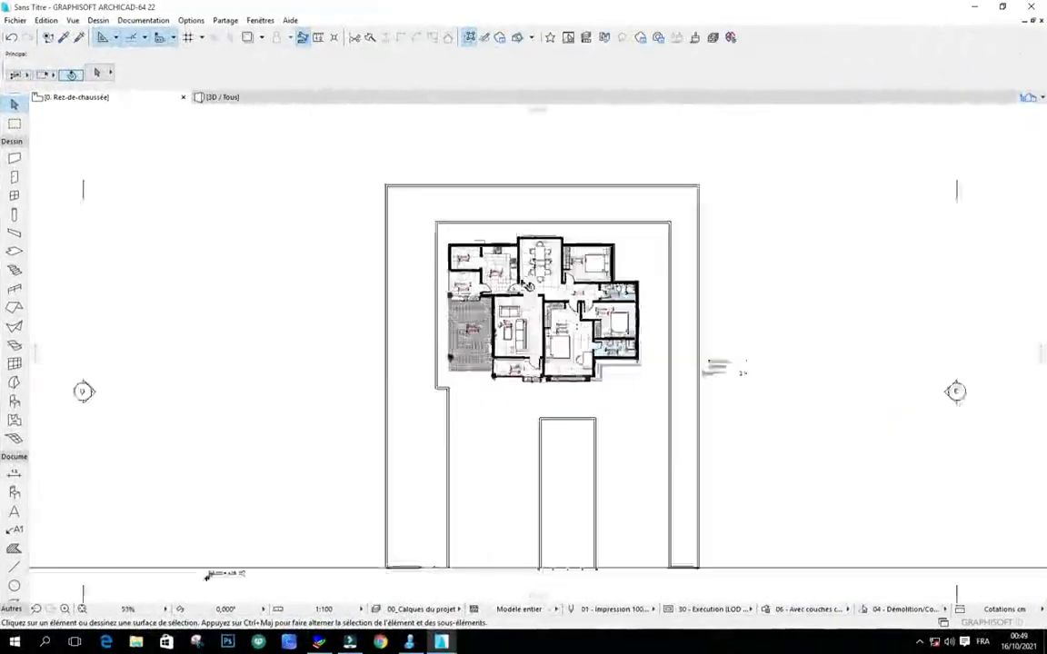
scroll(525, 266, up, 6)
scroll(501, 253, down, 5)
scroll(496, 255, up, 5)
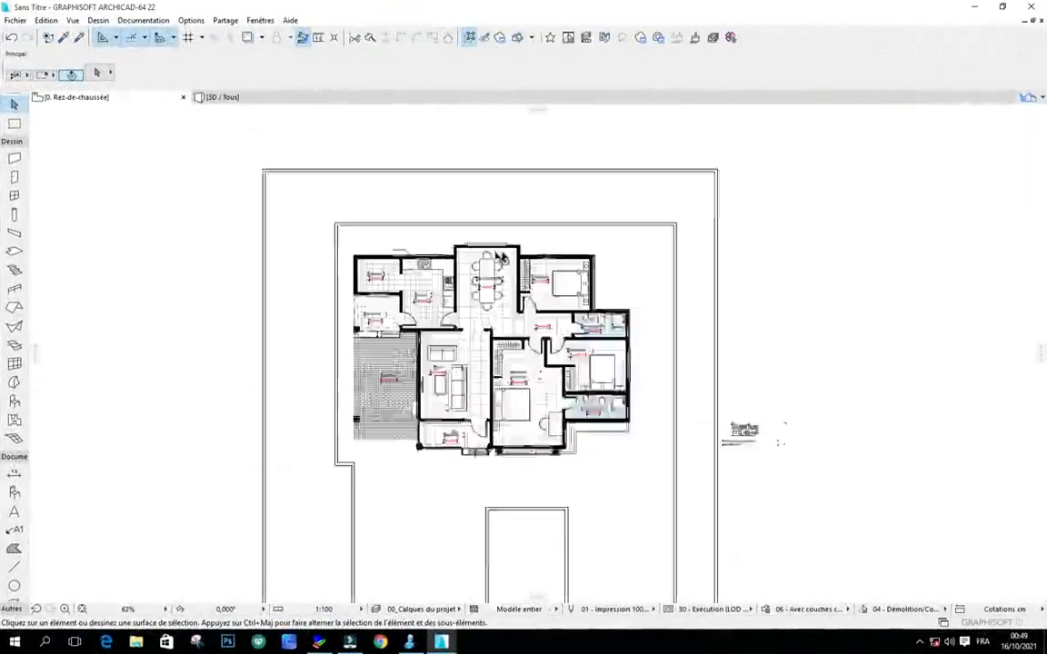
scroll(482, 277, down, 5)
scroll(468, 297, up, 5)
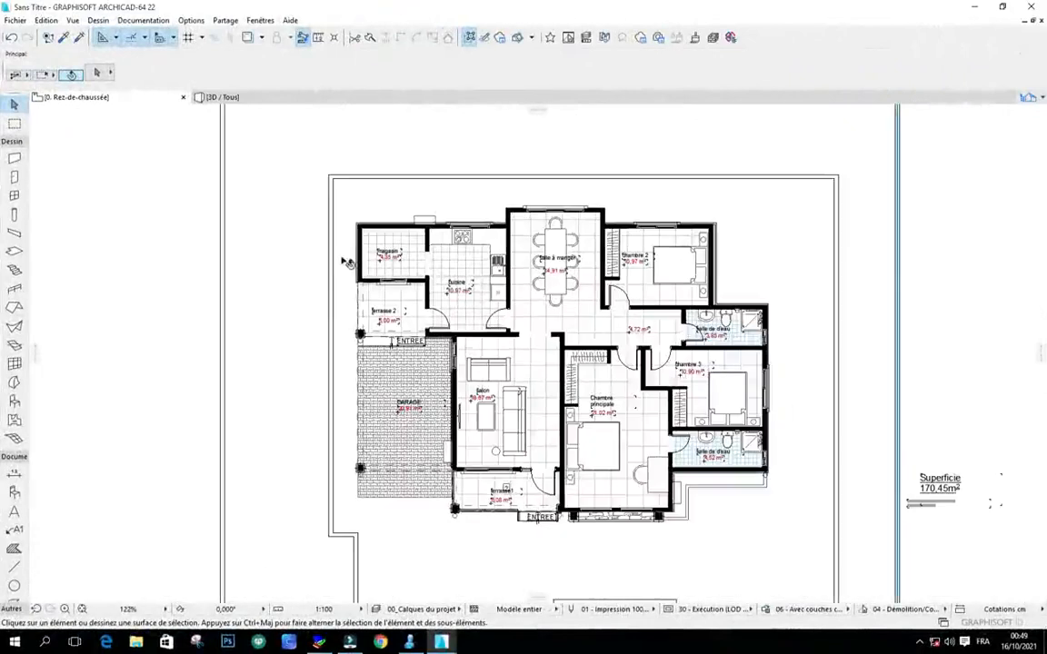
scroll(397, 271, down, 3)
scroll(427, 277, up, 3)
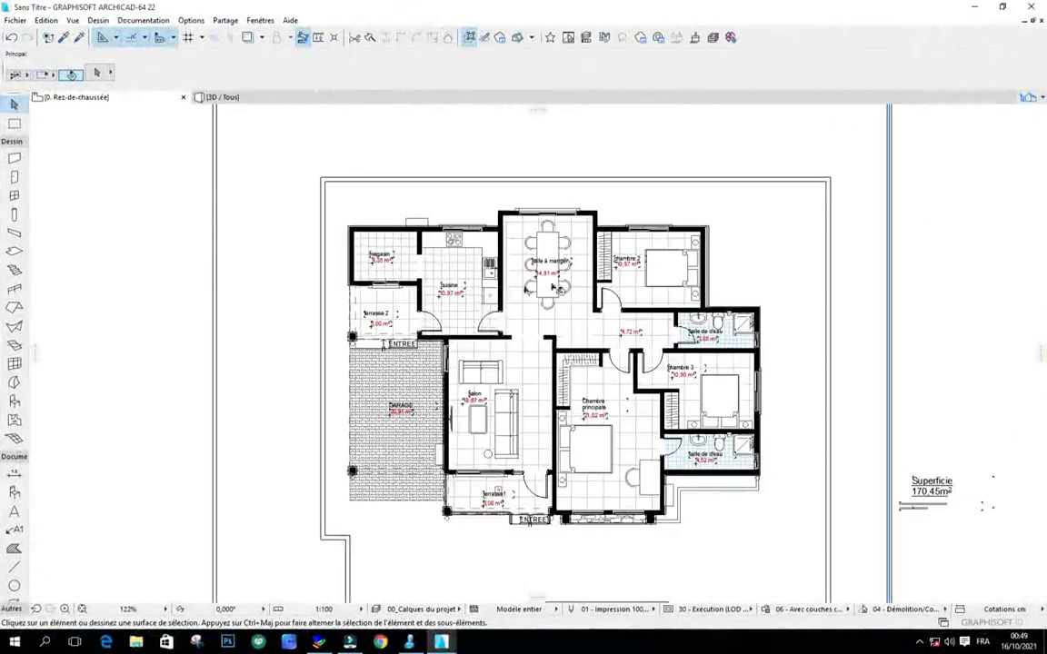
Step: Switch the floor plan to the storey "1. 1er étage", which holds the building's outline
right_click(98, 98)
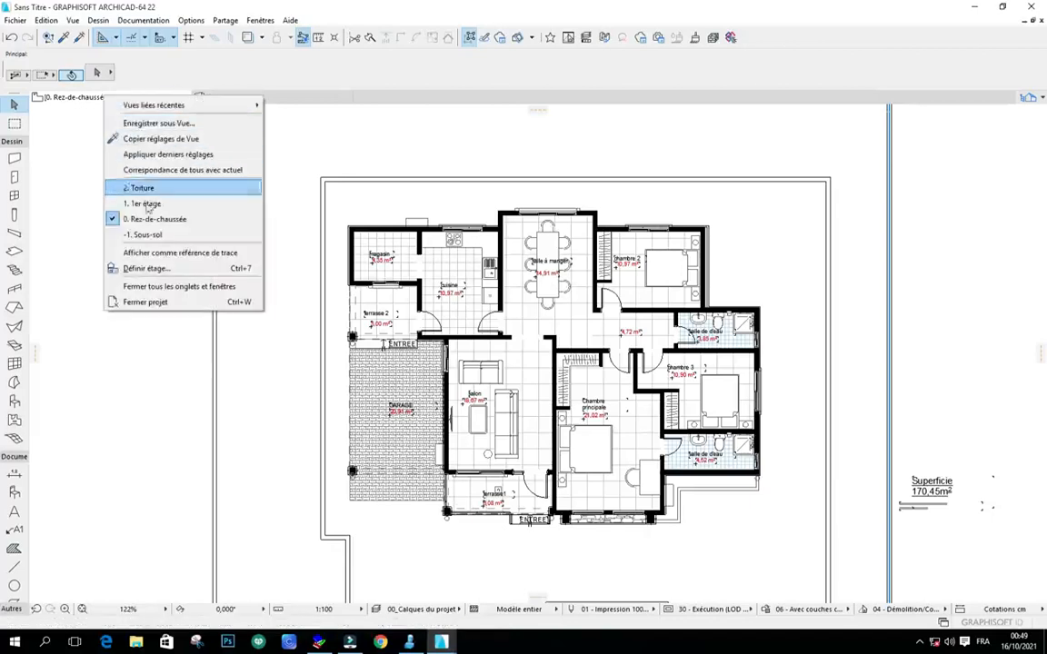
click(156, 207)
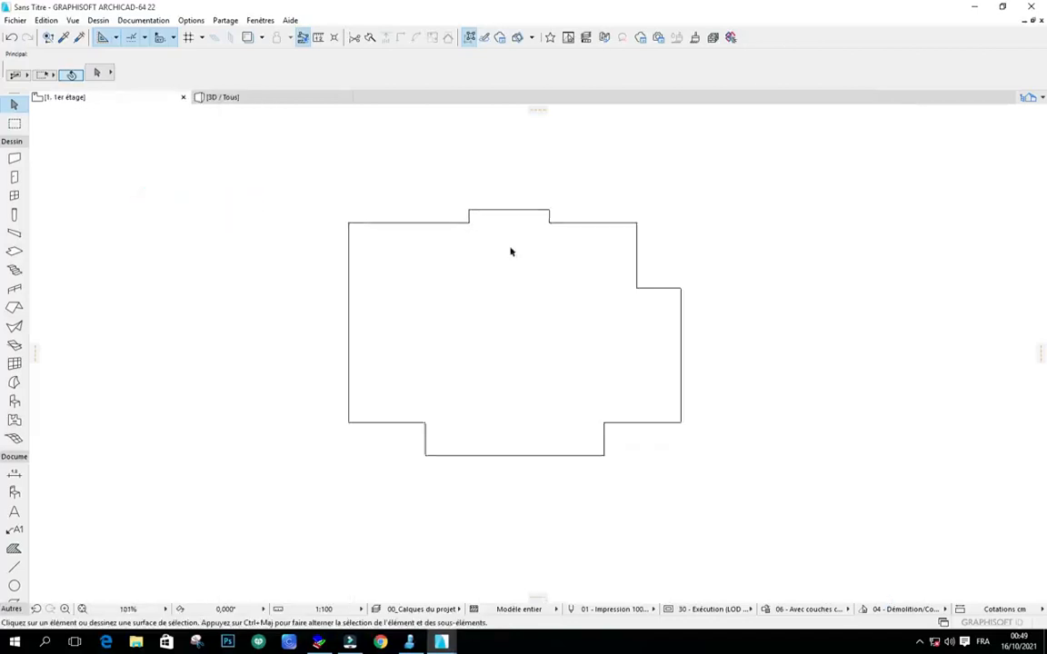
scroll(510, 250, up, 3)
scroll(414, 218, down, 4)
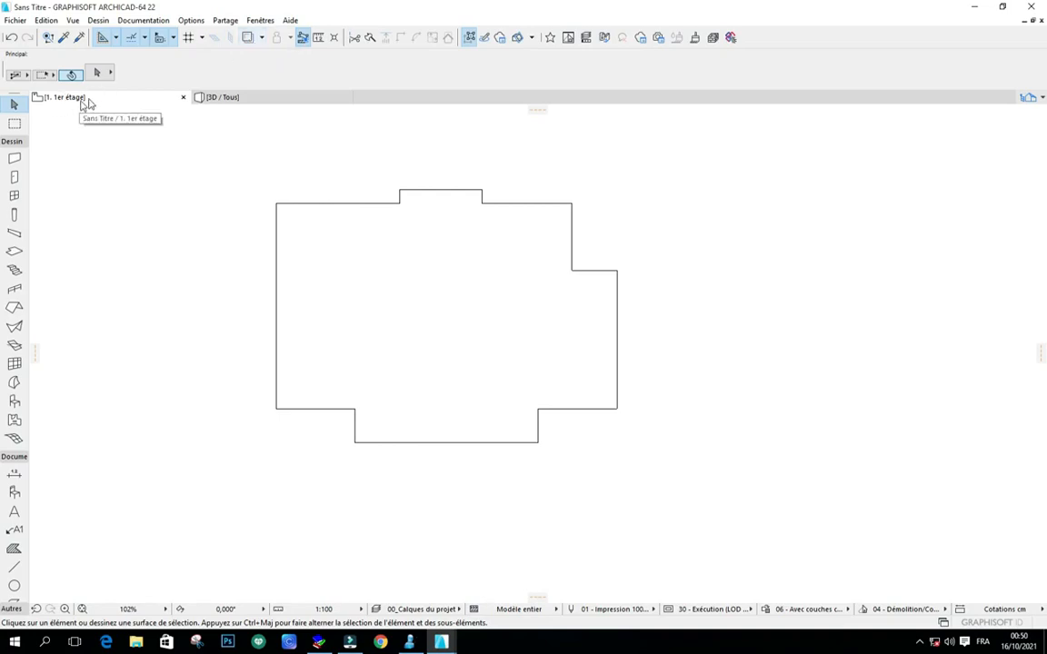
Step: Show the trace reference beneath the first-floor outline to compare it with the ground floor, and hide the reference again
click(246, 40)
scroll(378, 303, up, 3)
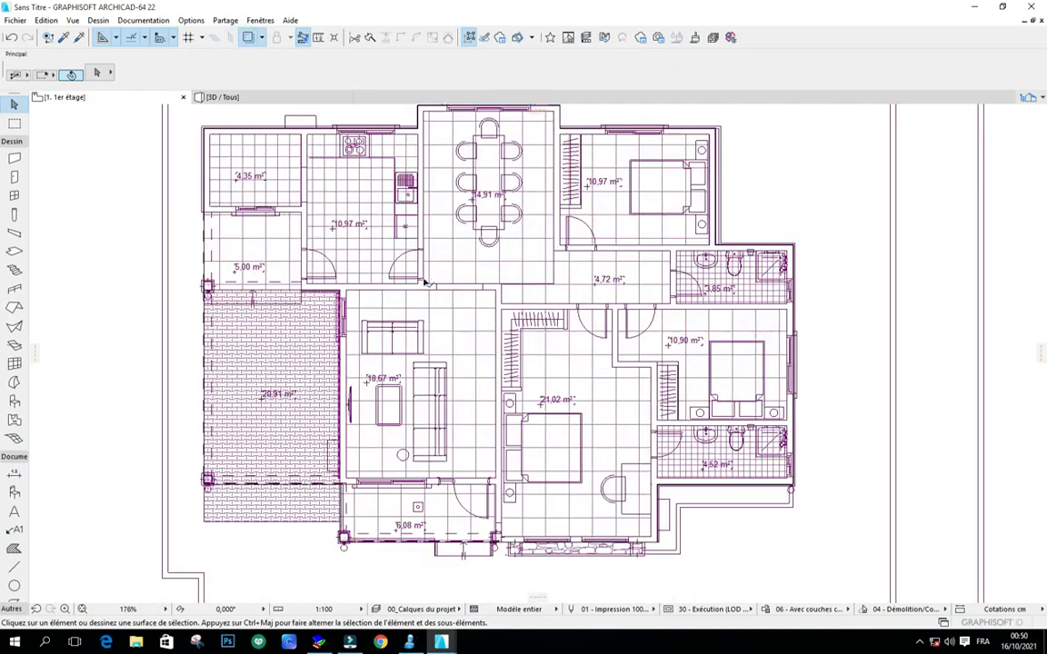
scroll(391, 336, down, 2)
scroll(363, 291, up, 1)
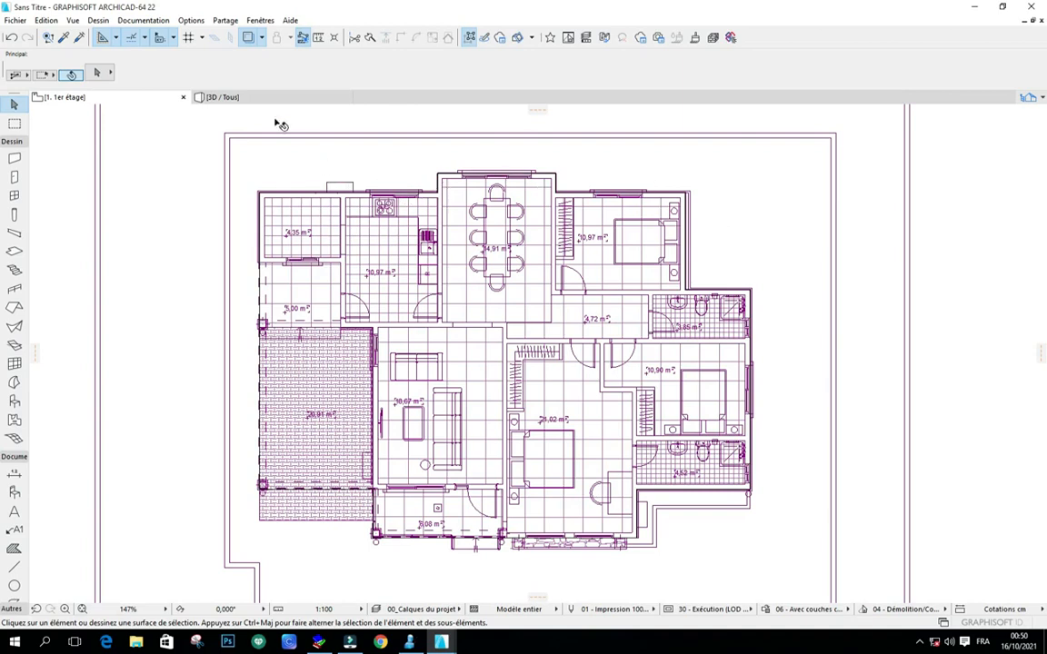
click(249, 41)
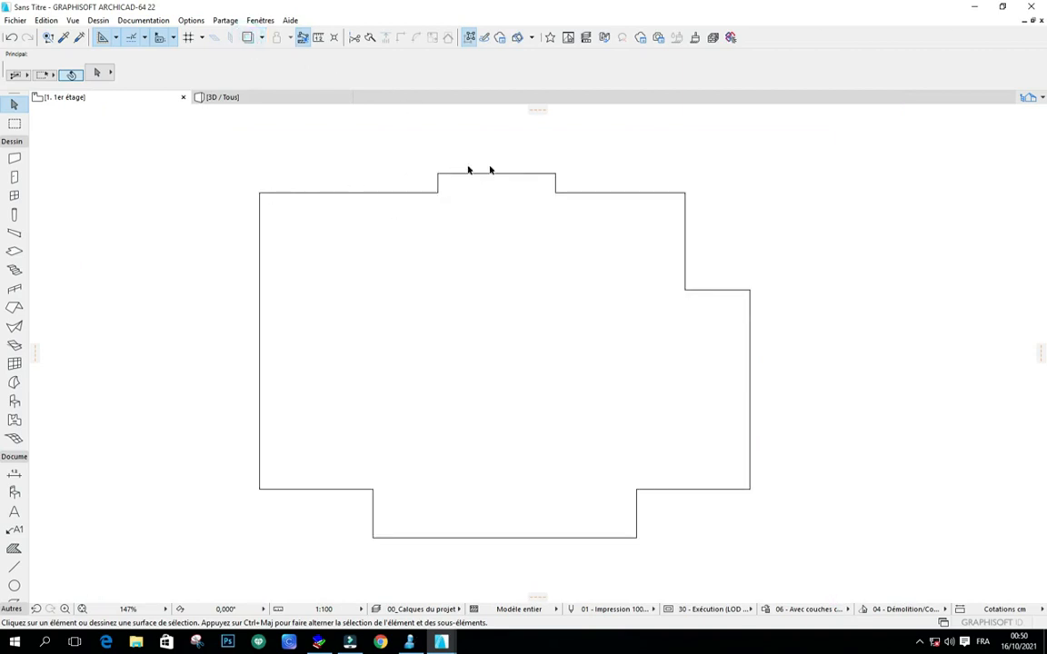
Step: Examine the closed line contour on the first floor, including its projecting sections
drag(741, 439, 670, 465)
scroll(427, 247, down, 2)
scroll(400, 243, up, 2)
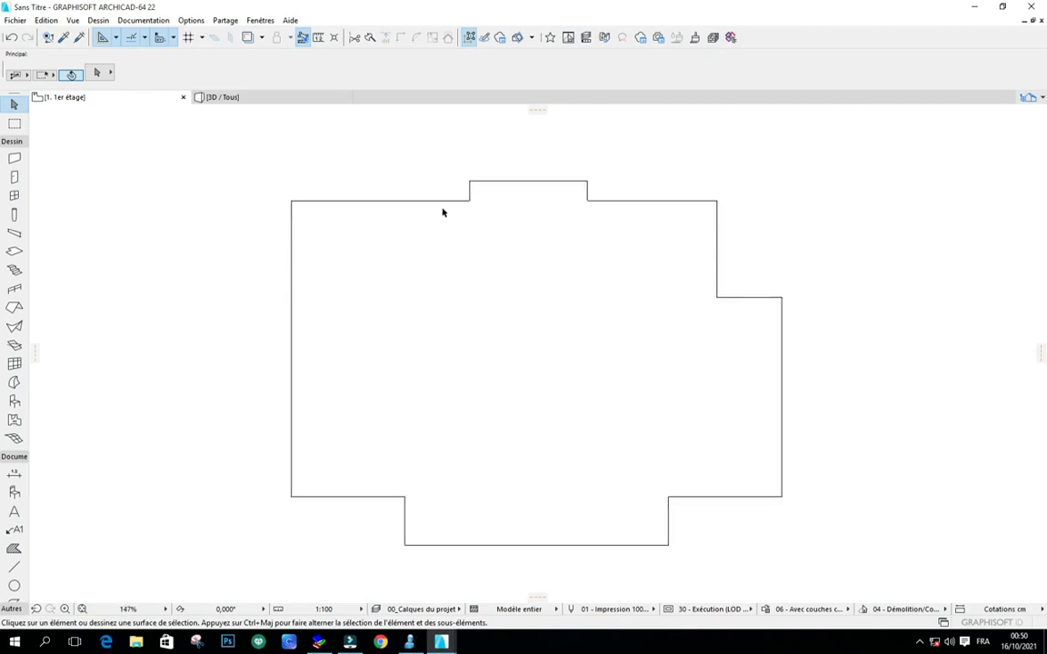
scroll(443, 210, up, 3)
scroll(423, 185, down, 4)
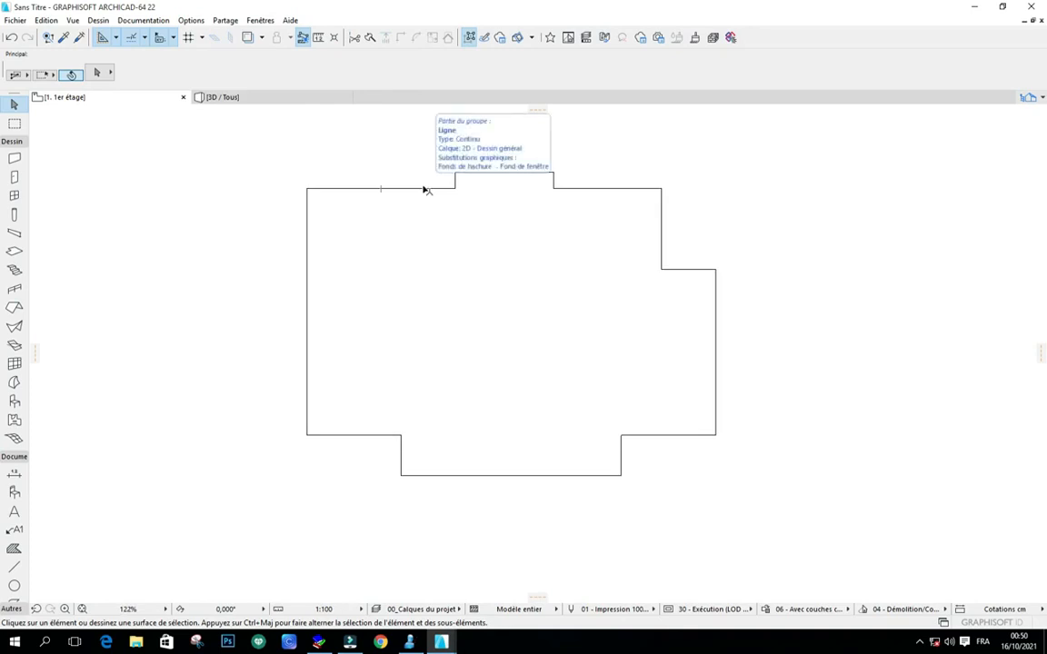
scroll(458, 195, down, 1)
scroll(316, 248, up, 2)
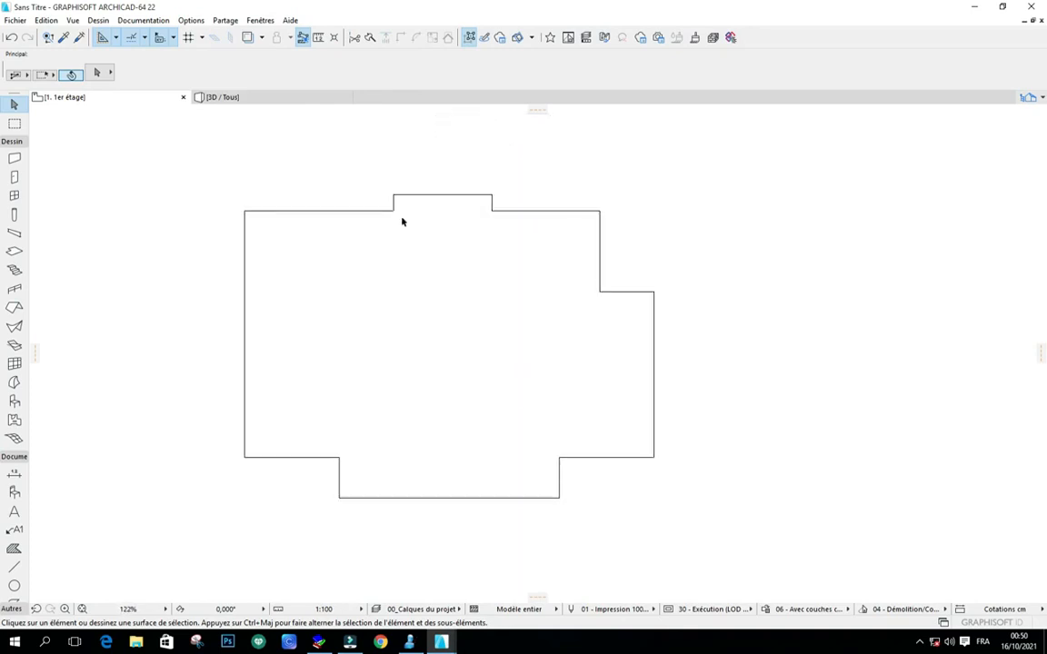
scroll(409, 206, down, 3)
scroll(407, 203, up, 1)
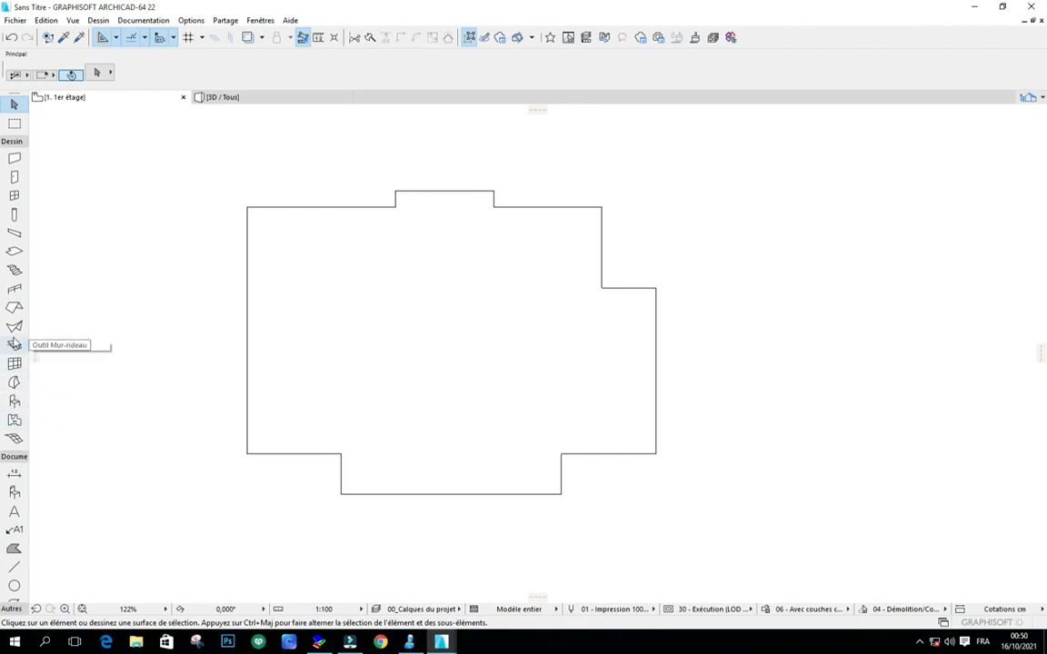
Step: Configure the default Roof as multi-plane, with the top surface material "Toit - Plaque ondulée brillante"
click(14, 309)
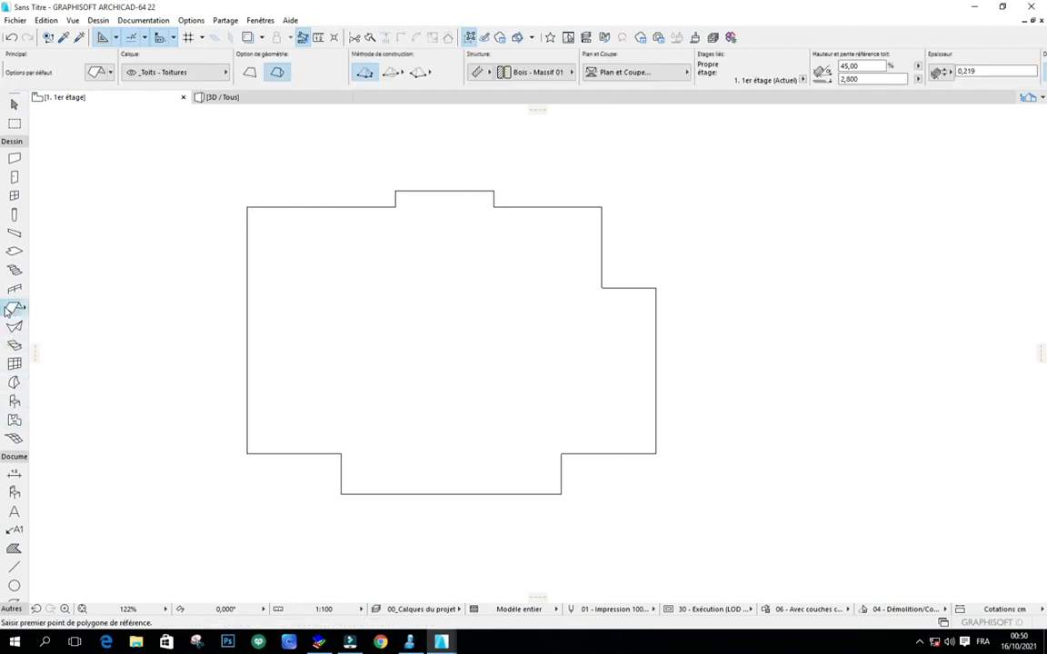
click(277, 73)
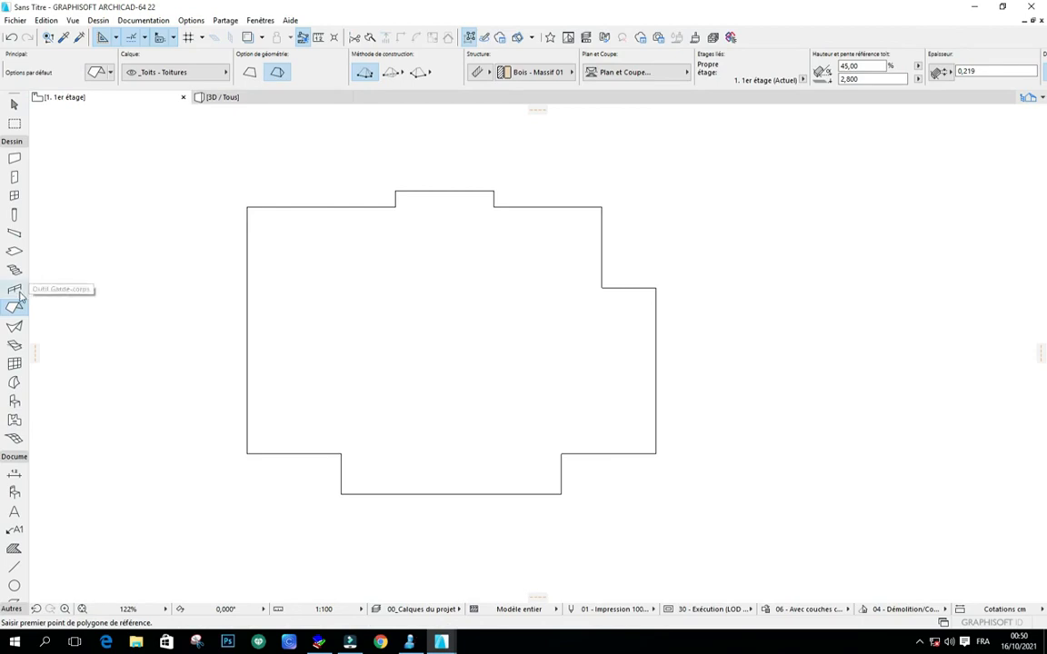
double_click(14, 309)
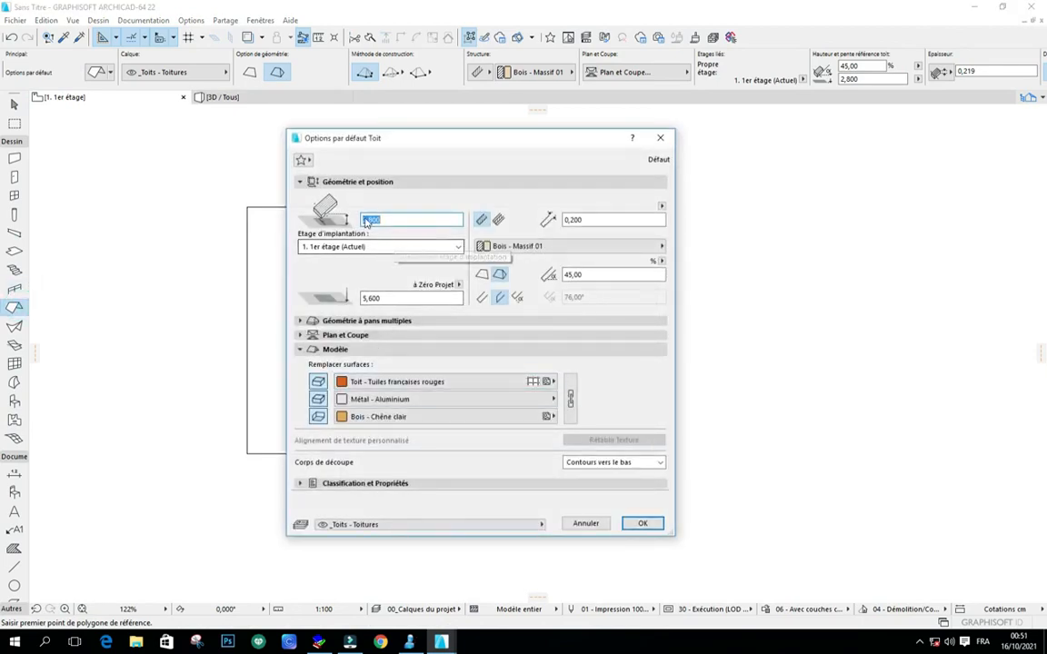
double_click(597, 275)
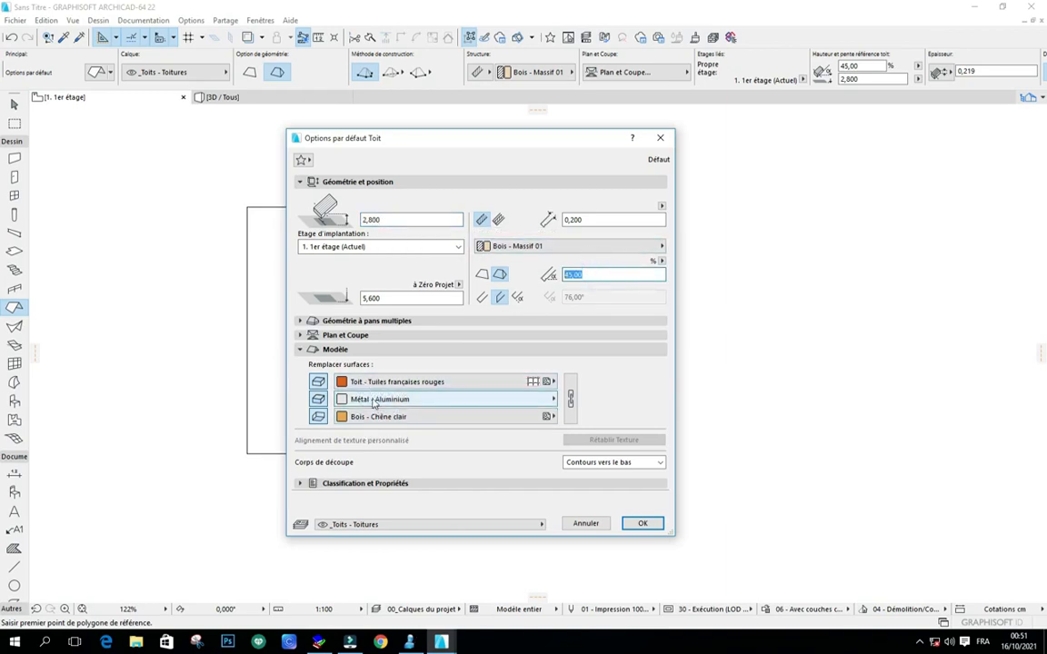
click(319, 381)
click(320, 380)
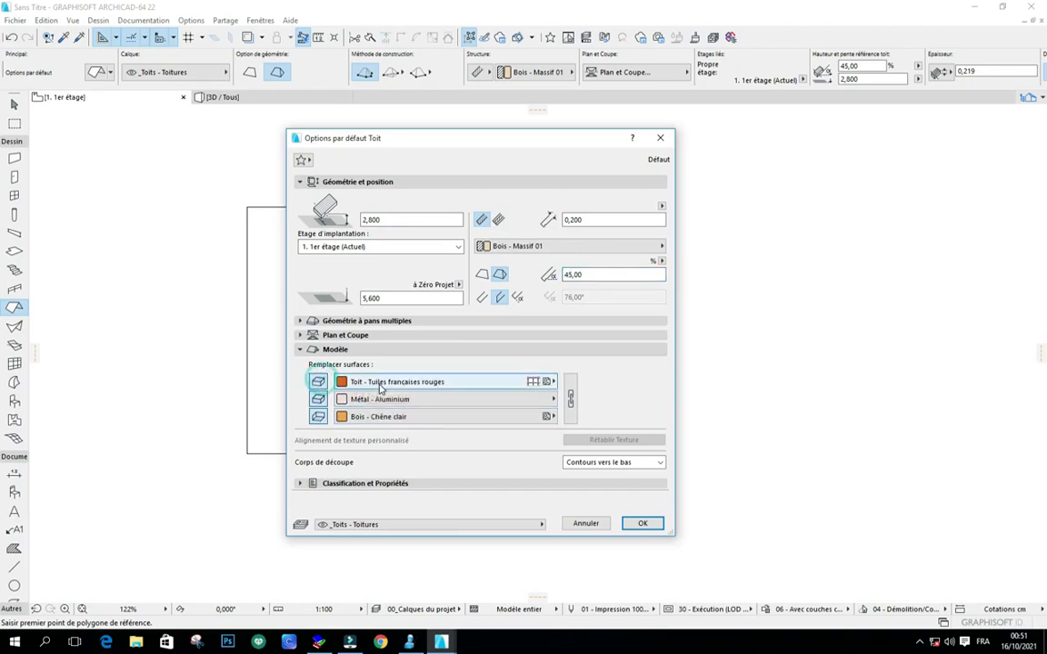
click(380, 382)
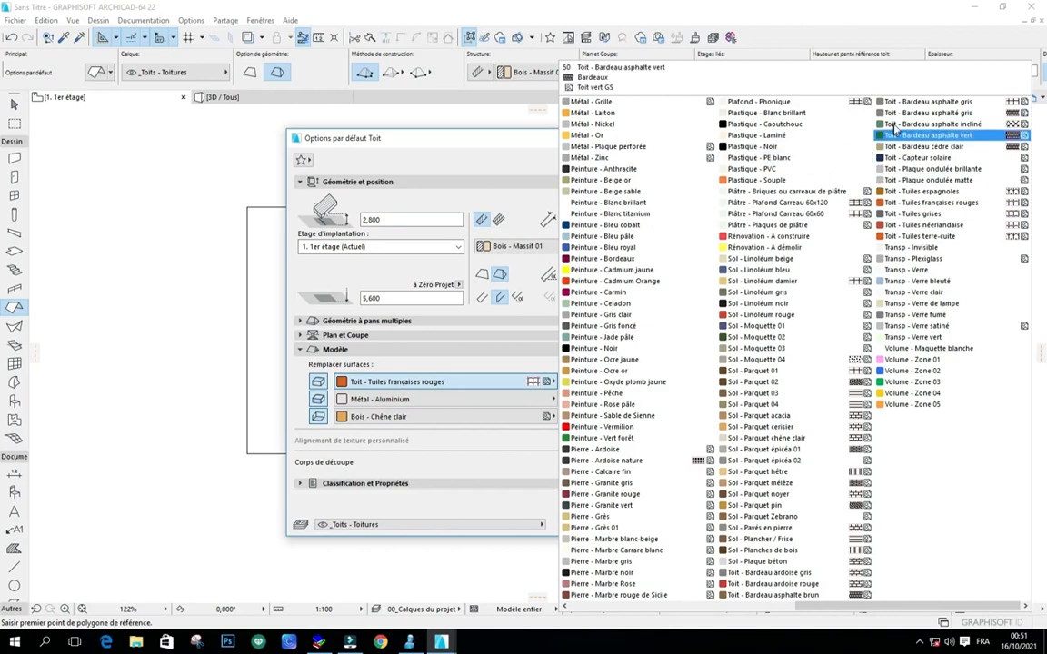
click(939, 170)
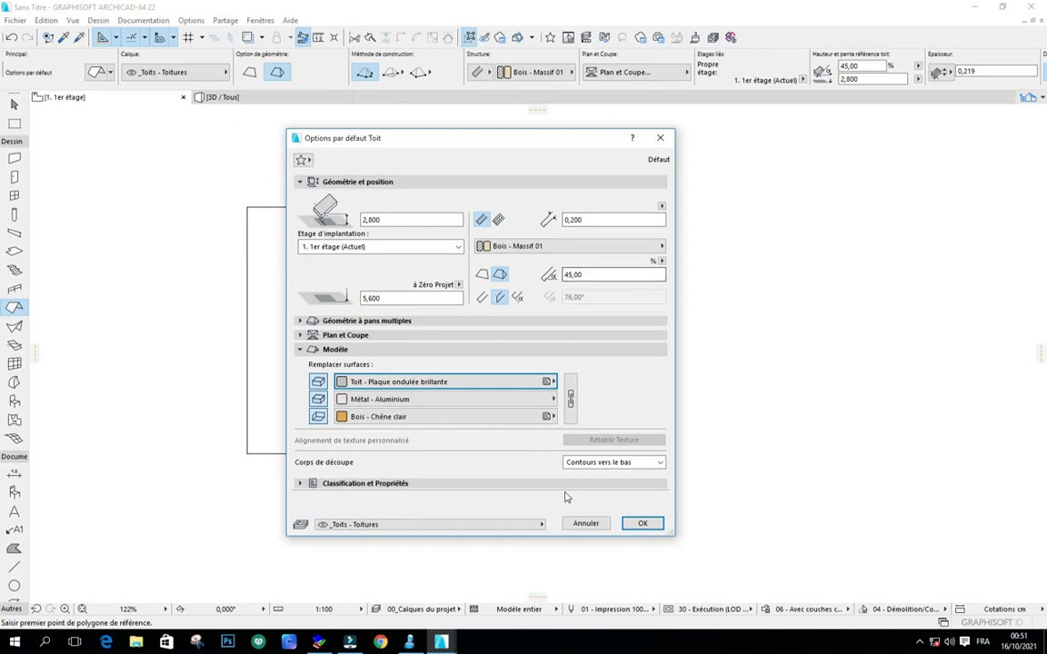
click(642, 526)
Step: Create a multi-plane roof over the entire house from the closed first-floor outline
scroll(476, 308, down, 4)
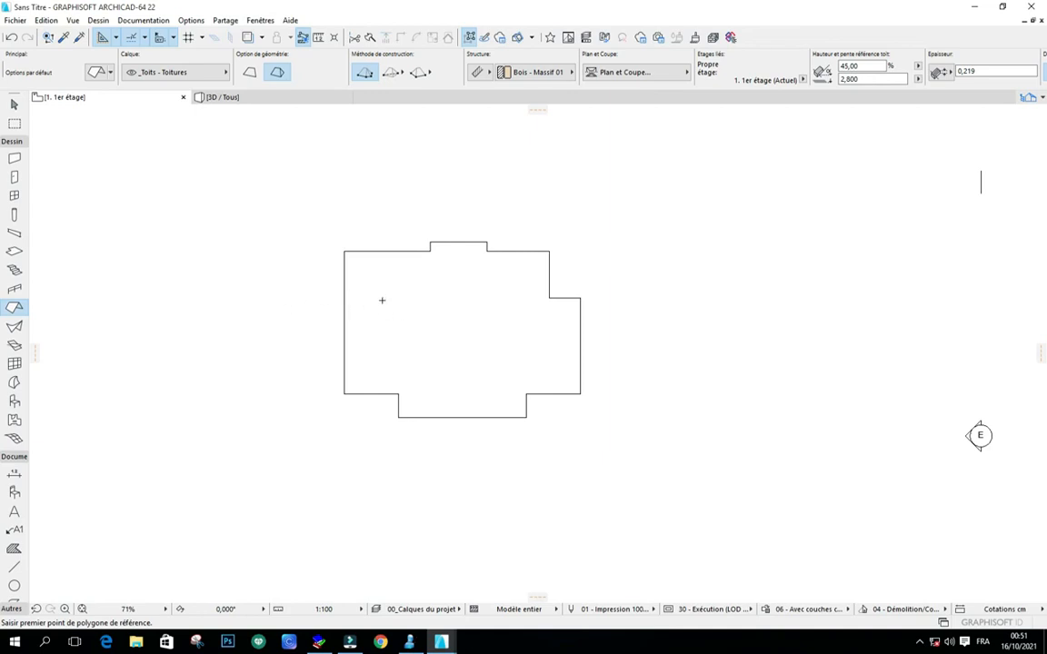
scroll(421, 327, up, 4)
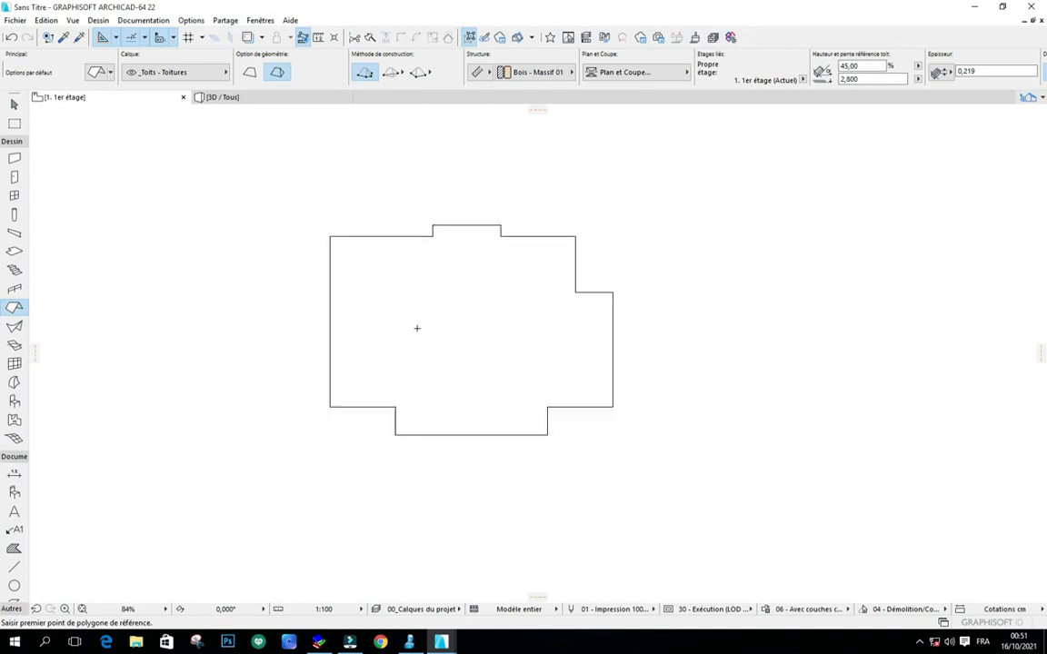
scroll(411, 325, down, 2)
scroll(423, 313, up, 2)
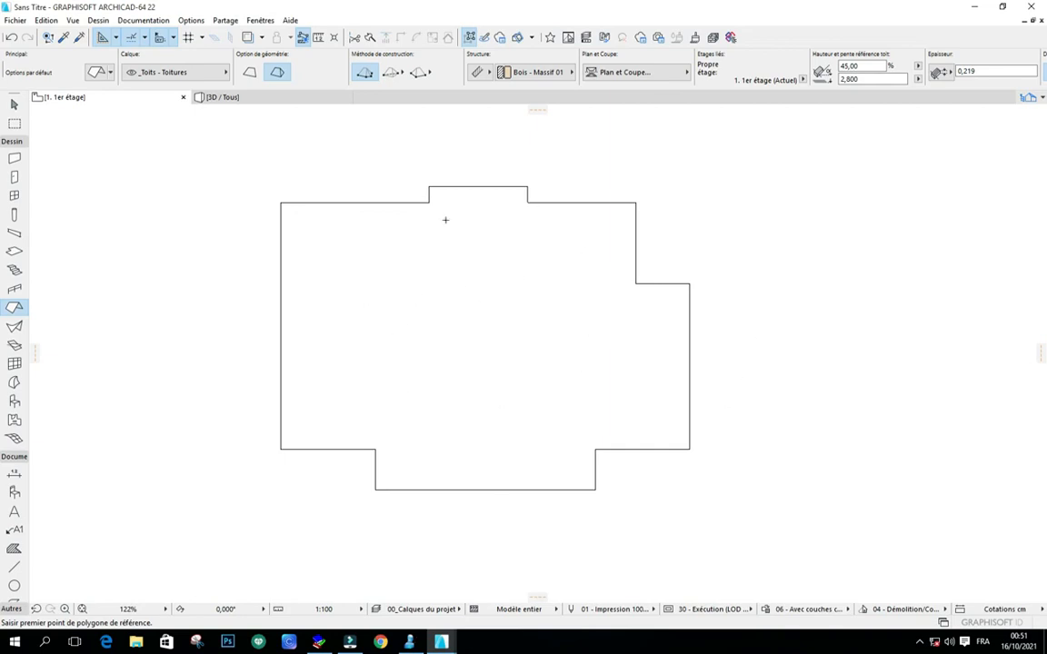
click(458, 338)
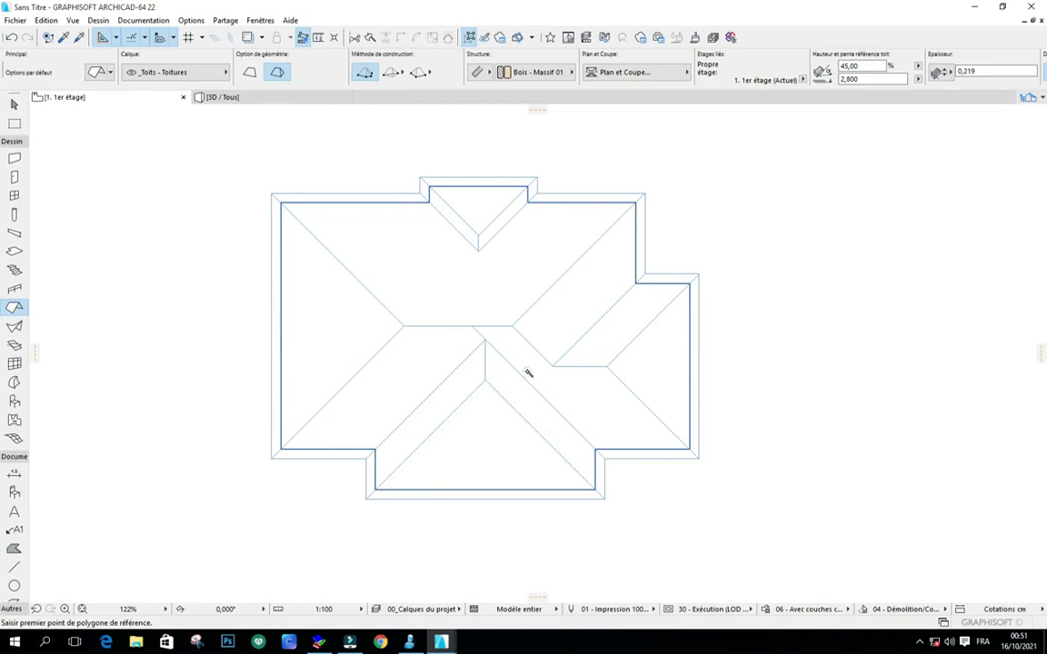
key(Escape)
Step: Examine the new roof's ridges, valleys and eaves in the first-floor plan, selecting the roof briefly and deselecting it
scroll(367, 371, down, 3)
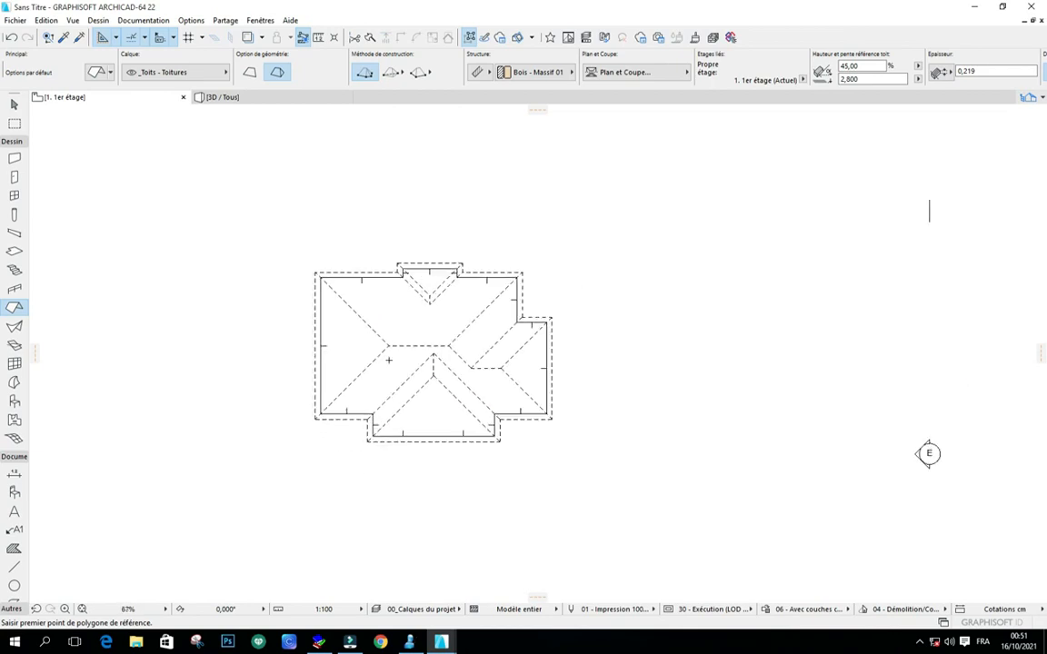
scroll(388, 360, up, 4)
scroll(303, 250, down, 2)
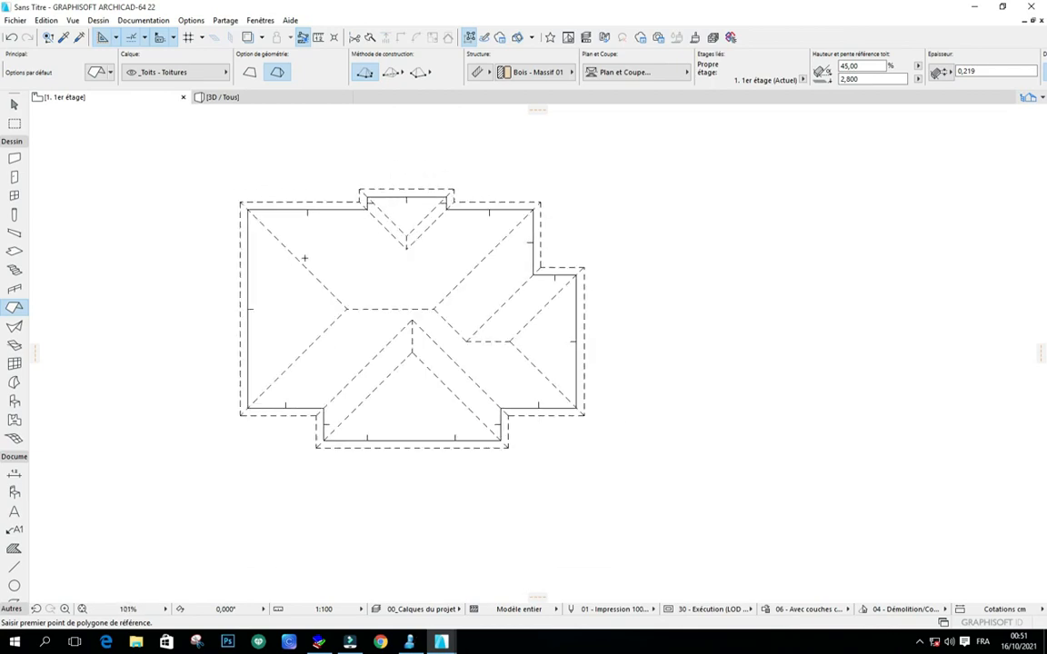
scroll(308, 258, up, 4)
scroll(373, 257, down, 4)
scroll(382, 271, up, 2)
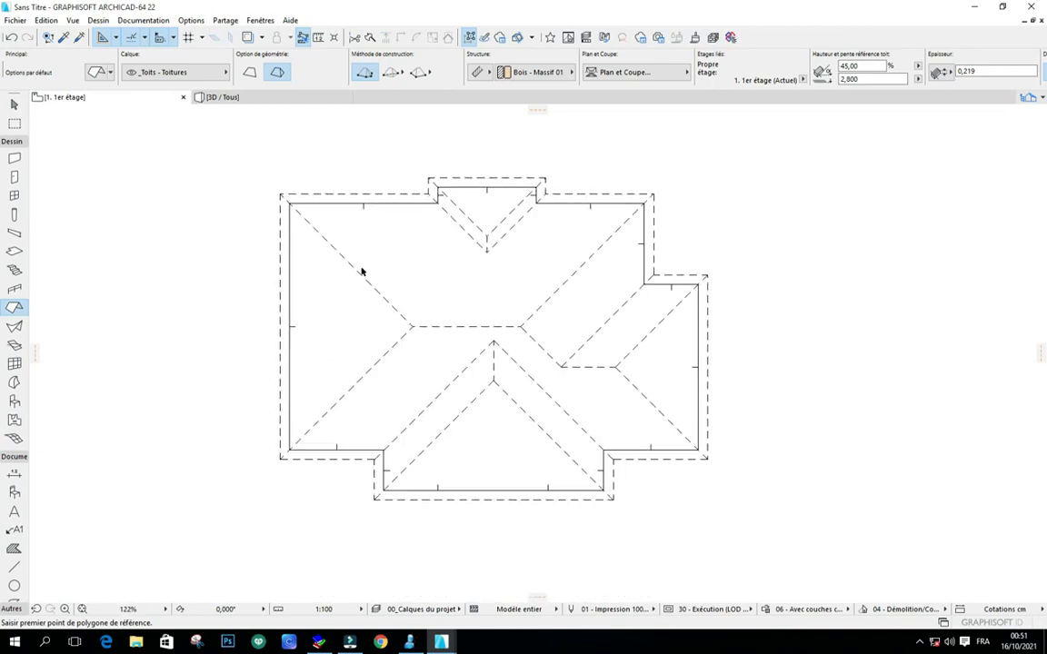
shift+click(366, 276)
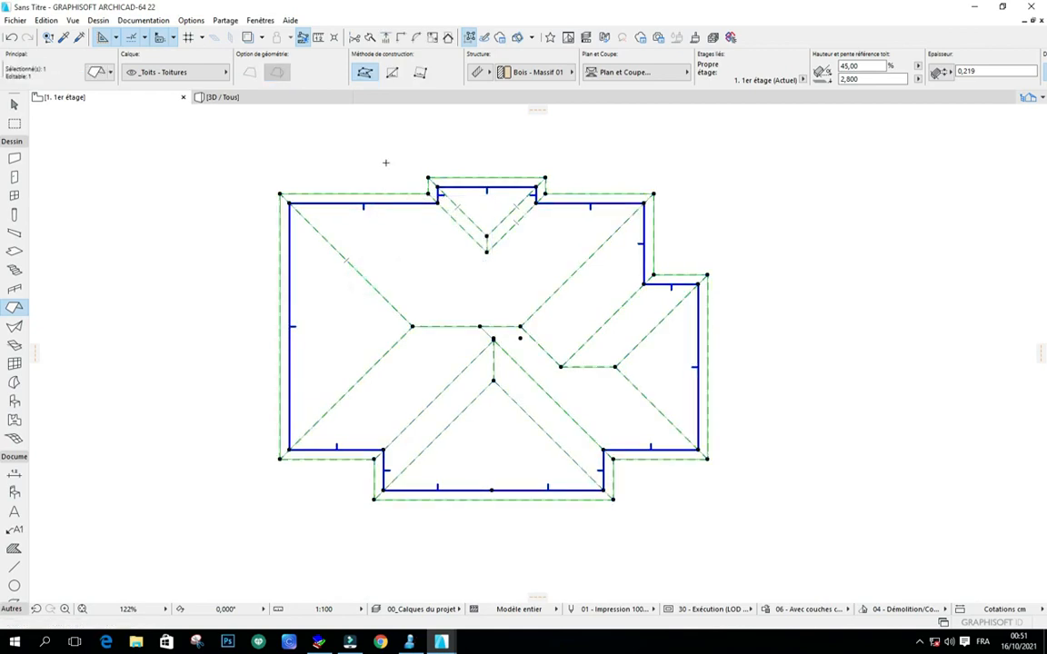
key(Escape)
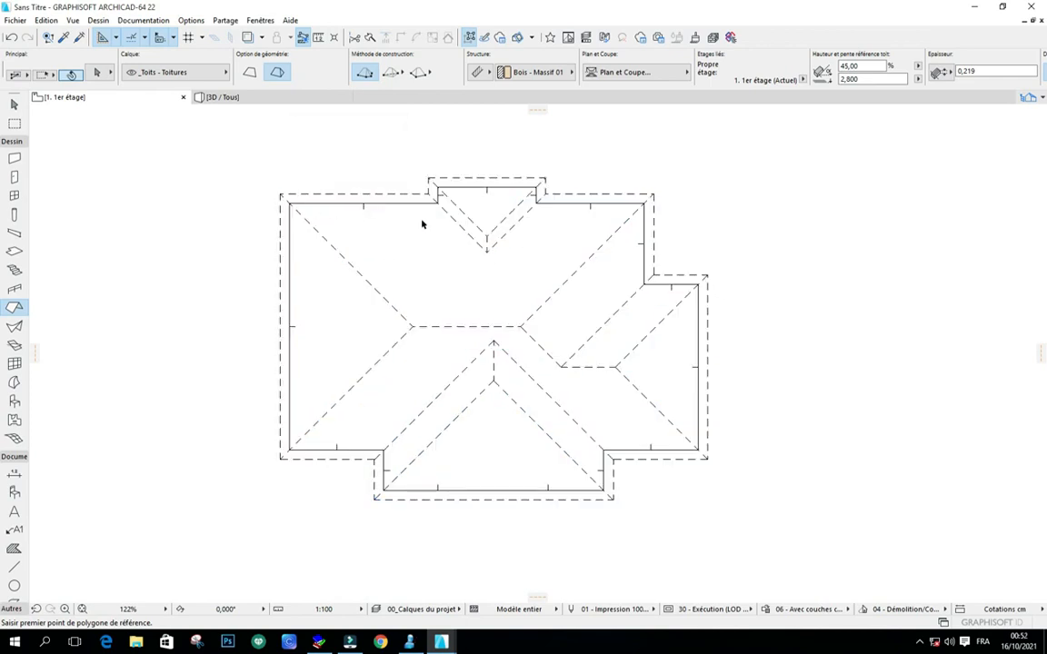
Step: Show the whole model in 3D to inspect the new roof above the house, and return to the first-floor plan
right_click(111, 193)
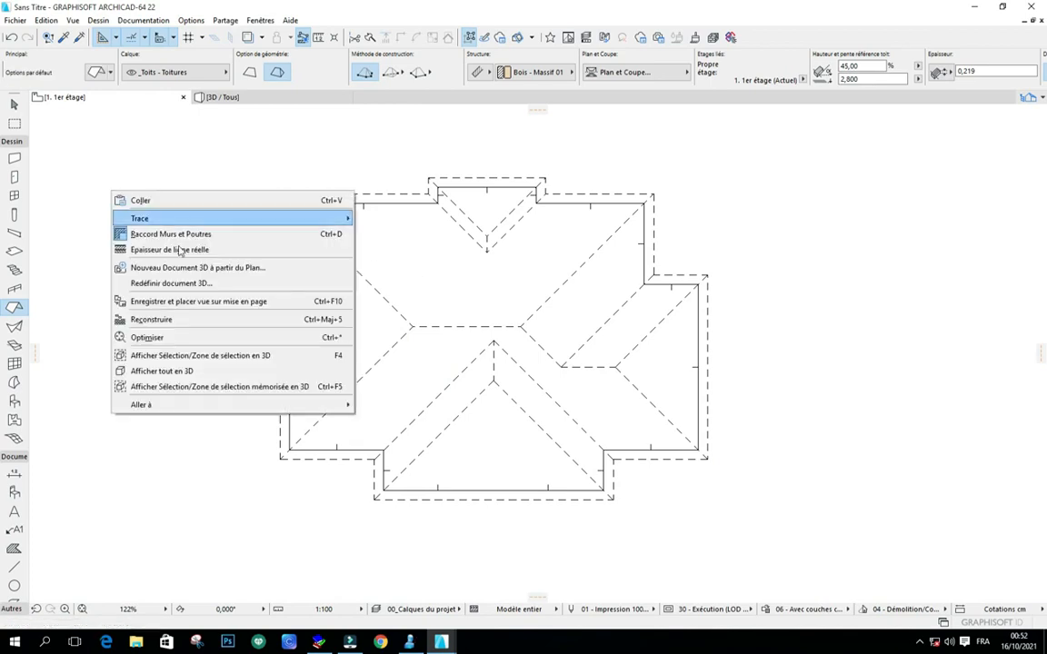
click(182, 362)
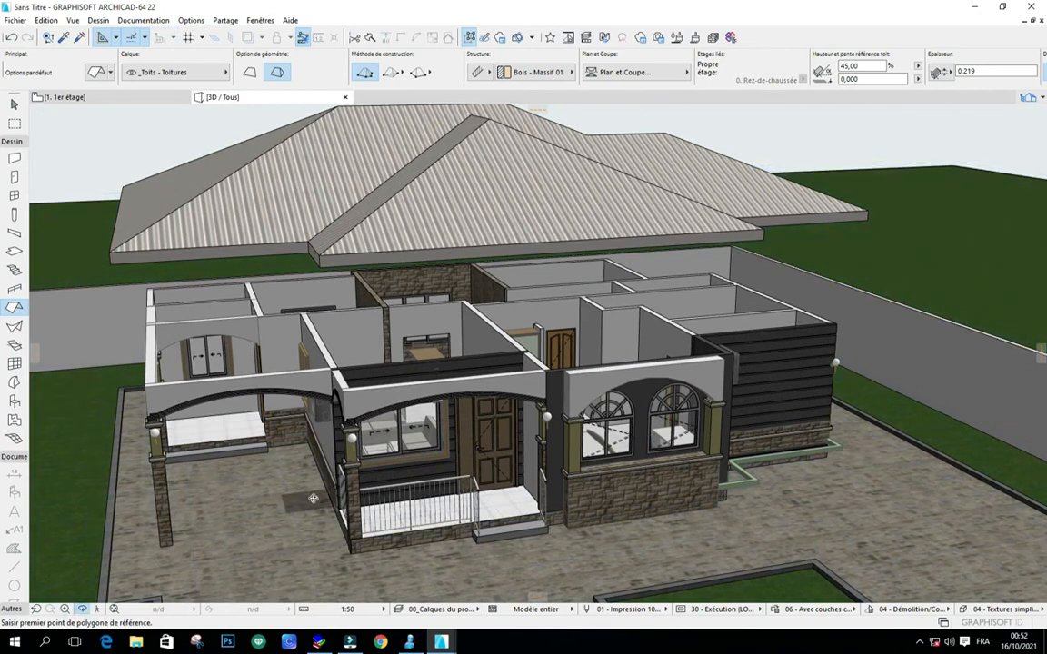
drag(314, 498, 456, 444)
scroll(514, 347, down, 3)
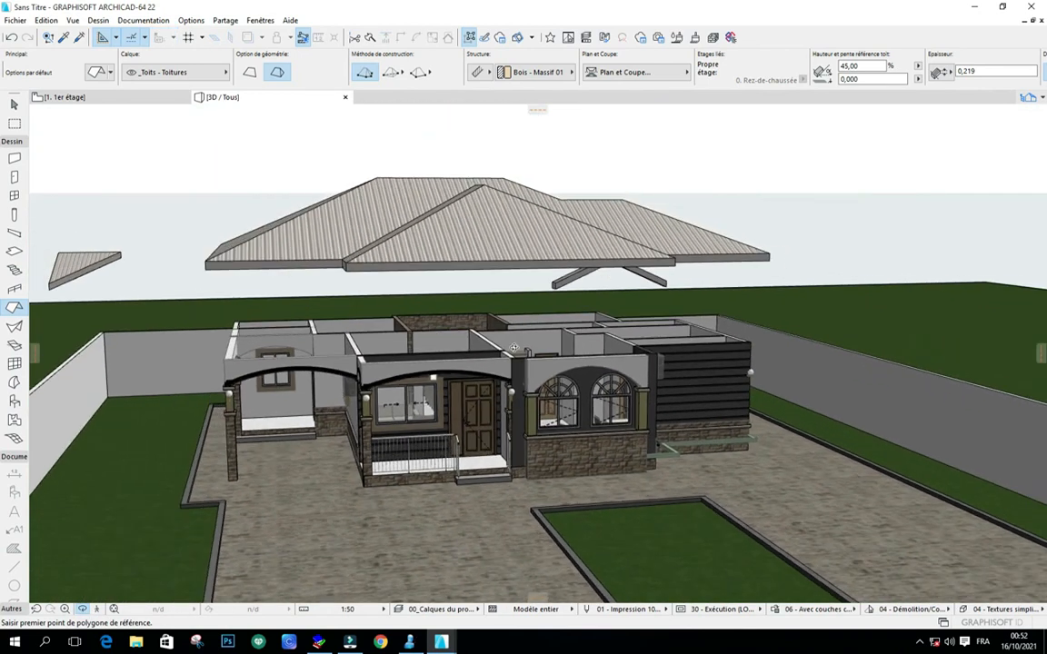
click(109, 98)
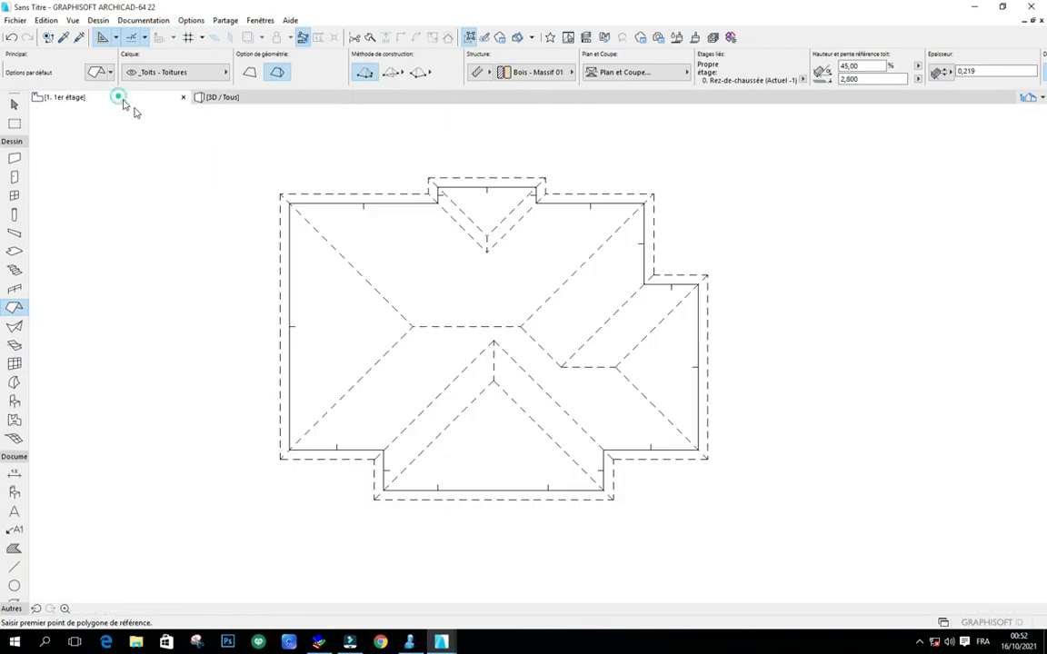
scroll(404, 282, down, 5)
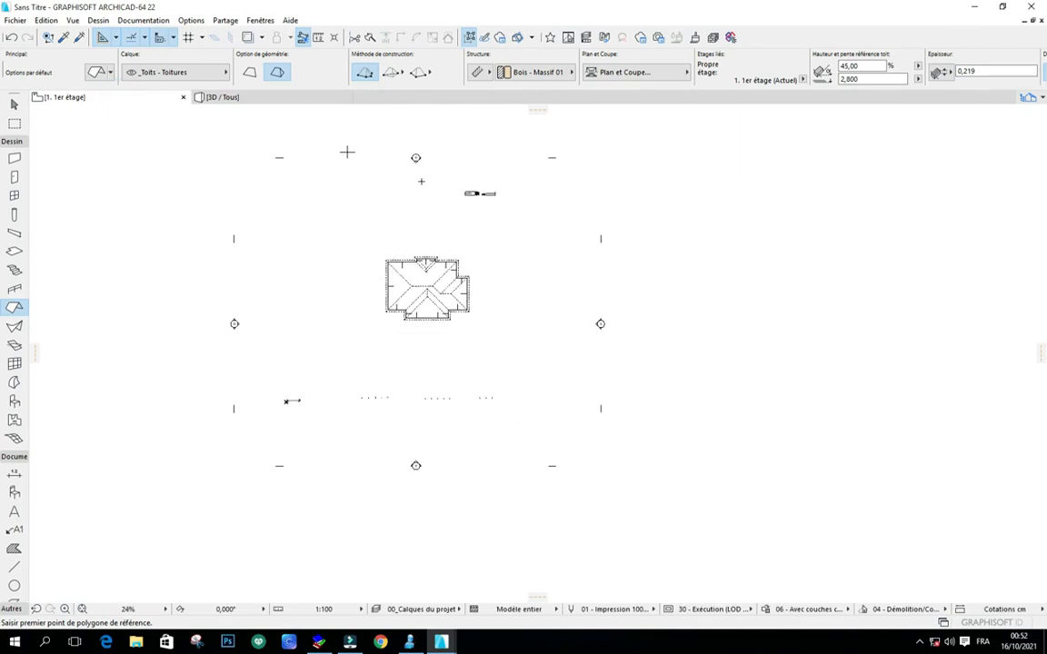
Step: Open the north elevation, Façade Nord, from its marker in the first-floor plan using the current view settings
scroll(416, 164, up, 4)
click(415, 173)
right_click(415, 174)
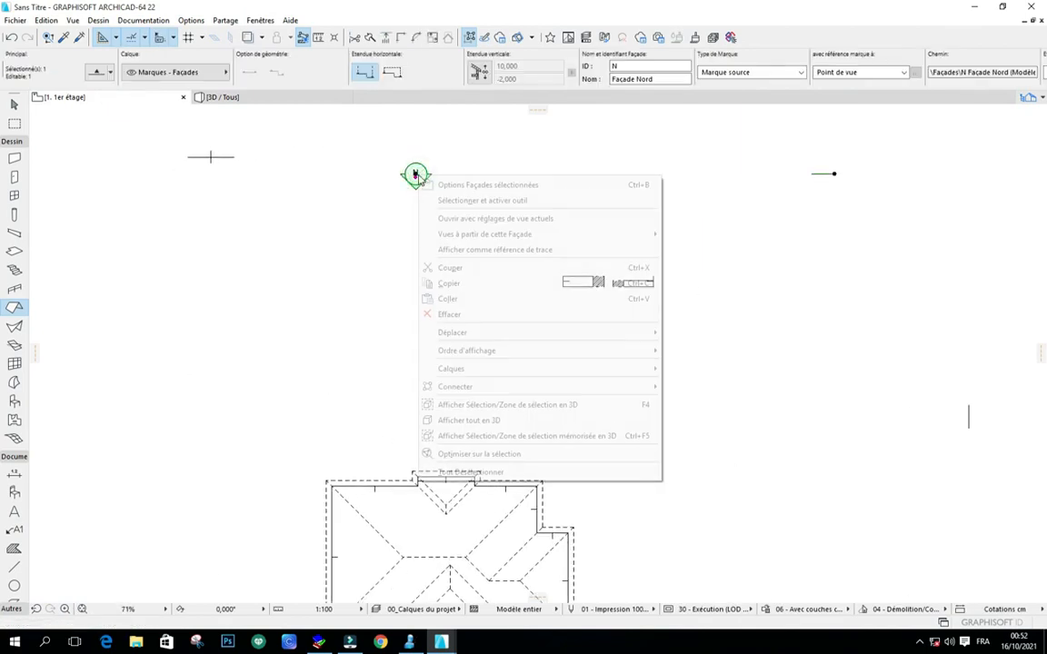
click(424, 218)
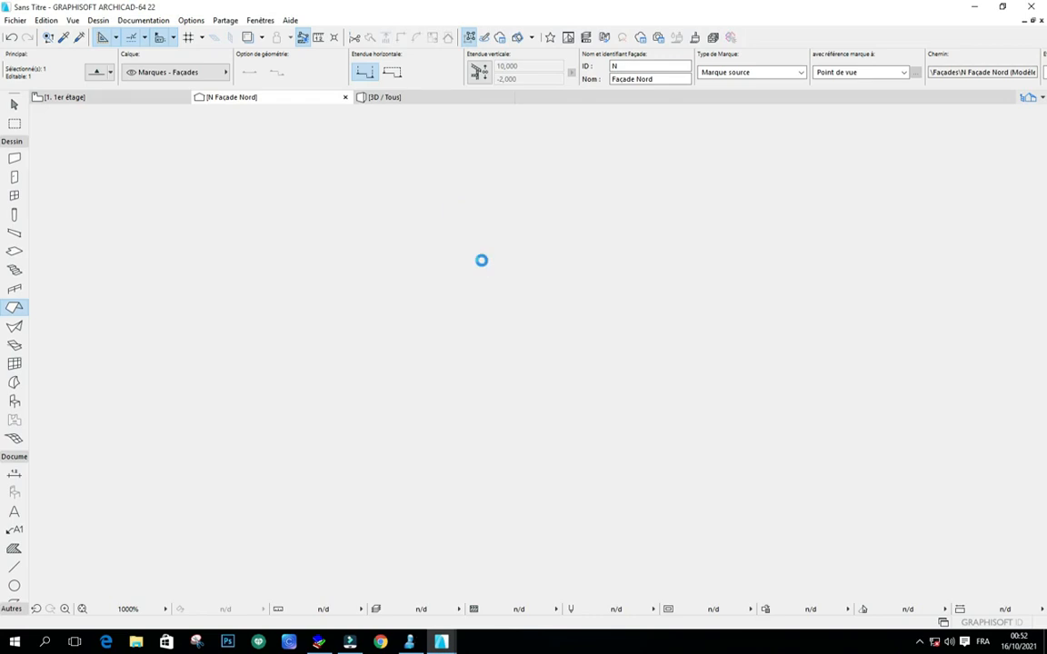
Step: Lower the multi-plane roof vertically in the north elevation until the underside of its eaves rests on the wall tops, and deselect it
scroll(499, 293, up, 4)
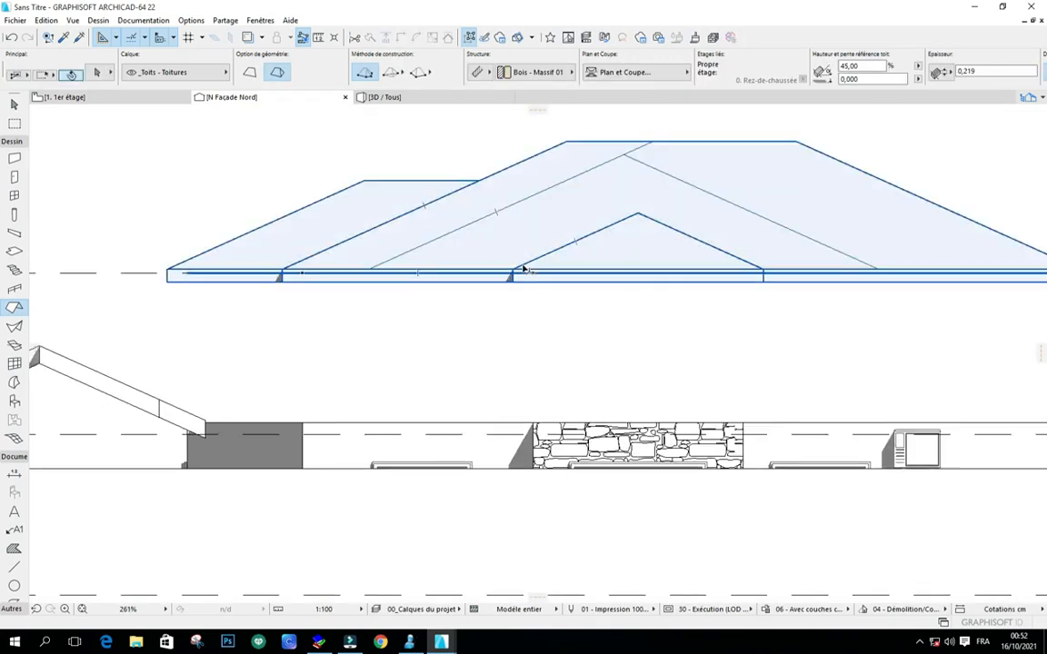
click(520, 271)
scroll(527, 298, up, 4)
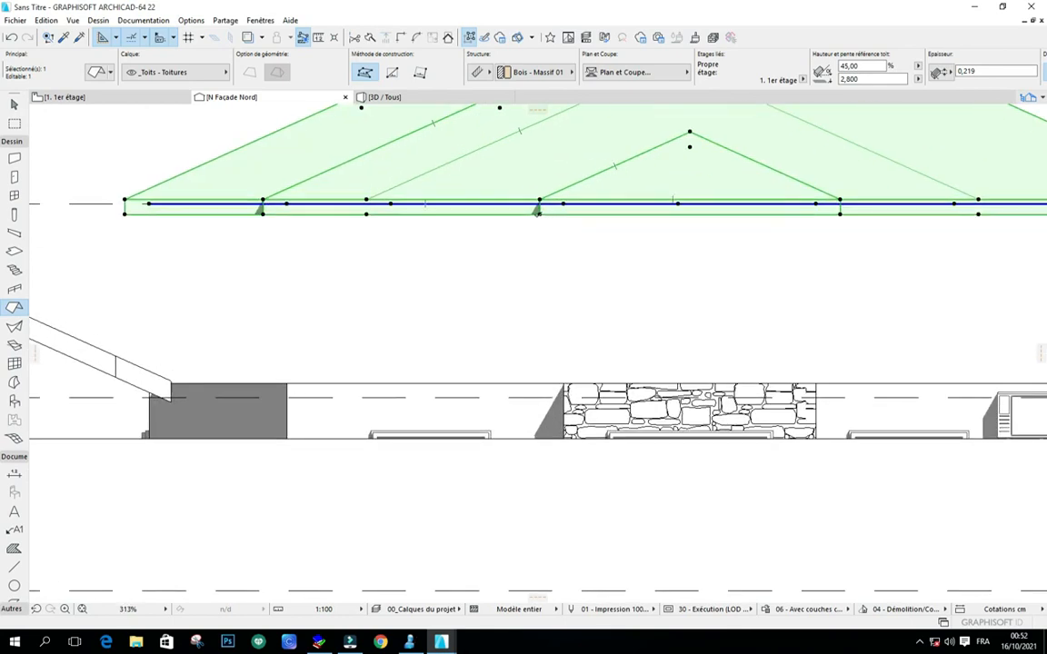
click(539, 208)
scroll(537, 374, up, 8)
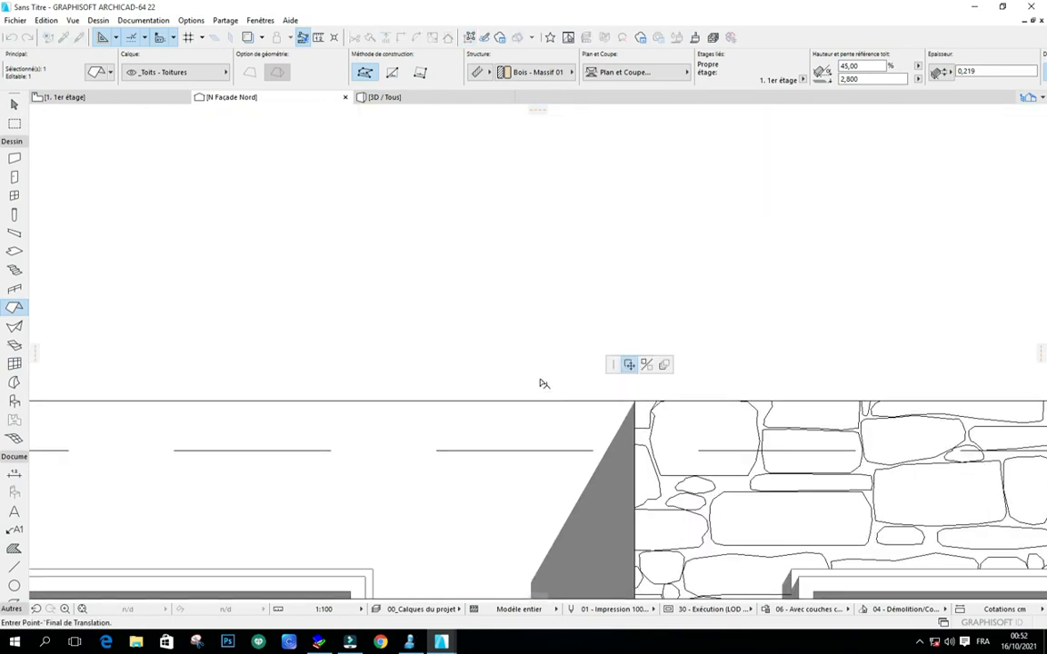
click(549, 403)
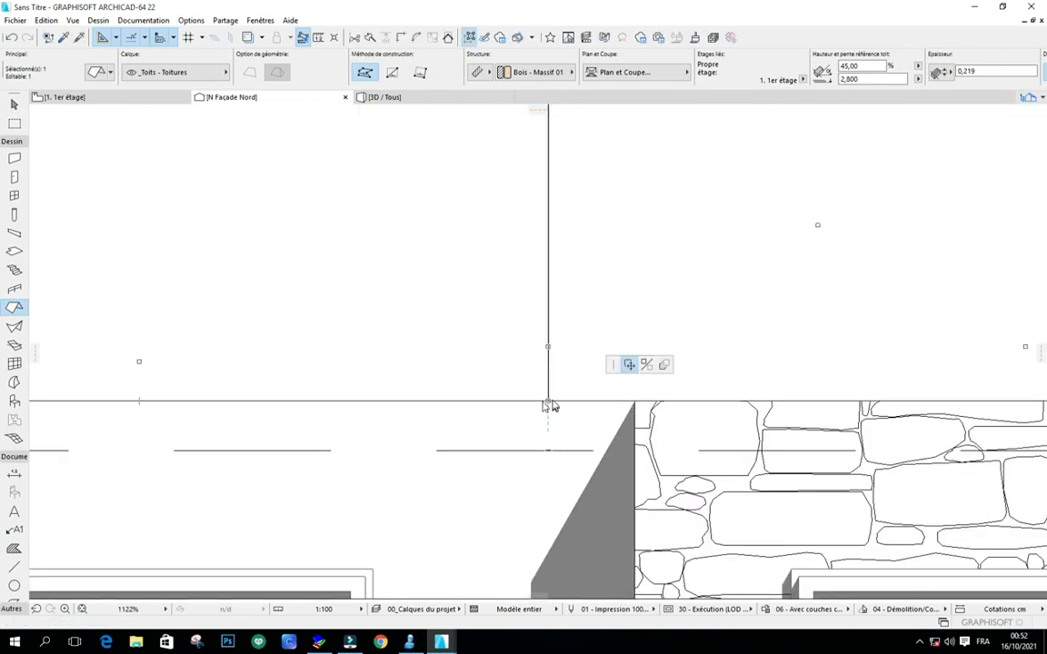
scroll(557, 402, down, 8)
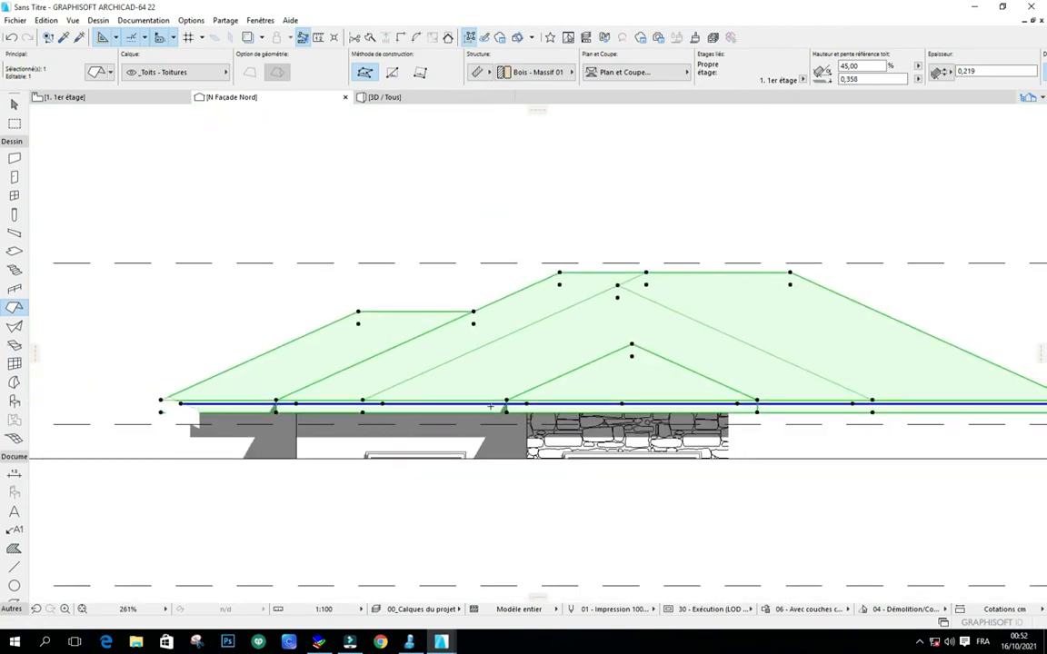
key(Escape)
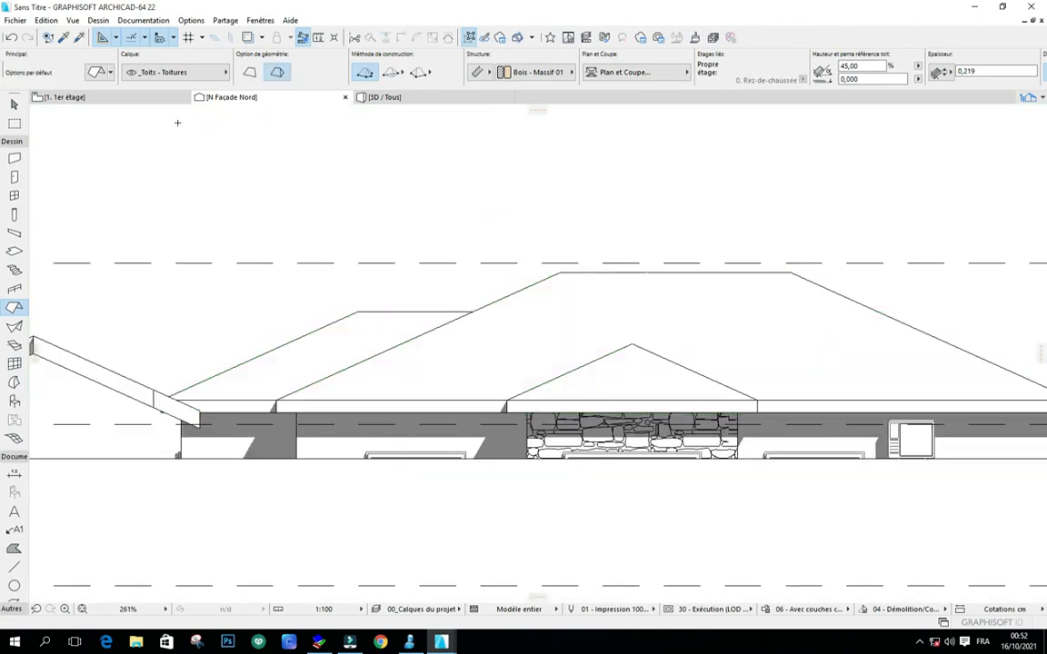
Step: Show the model in 3D from the first-floor plan and examine how the lowered roof sits on the front walls
click(89, 95)
scroll(528, 281, down, 3)
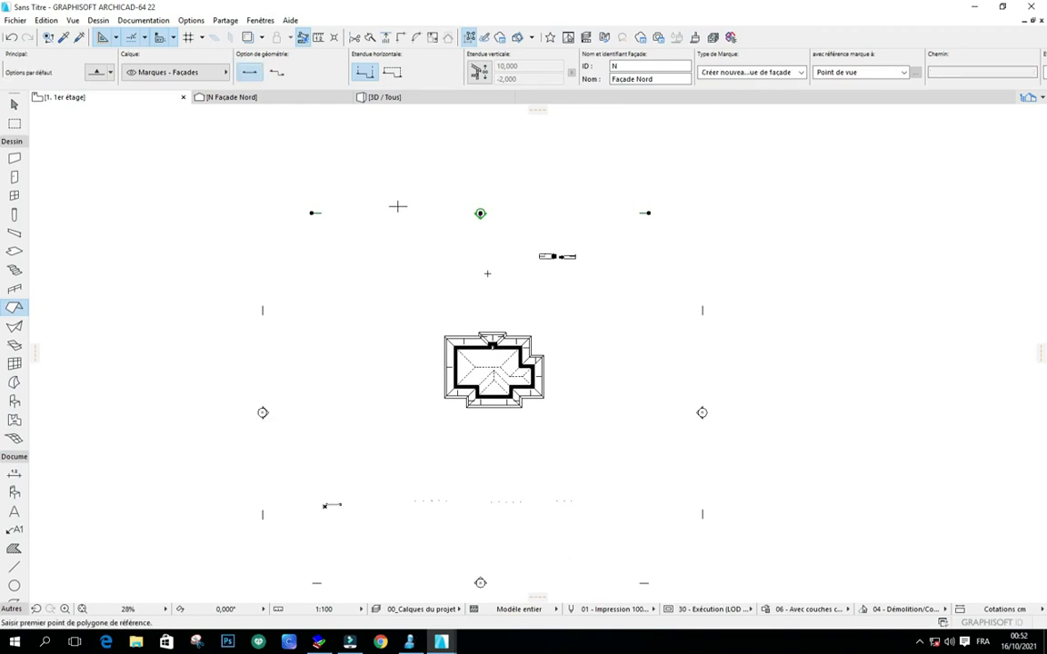
key(Escape)
scroll(527, 385, up, 5)
right_click(684, 284)
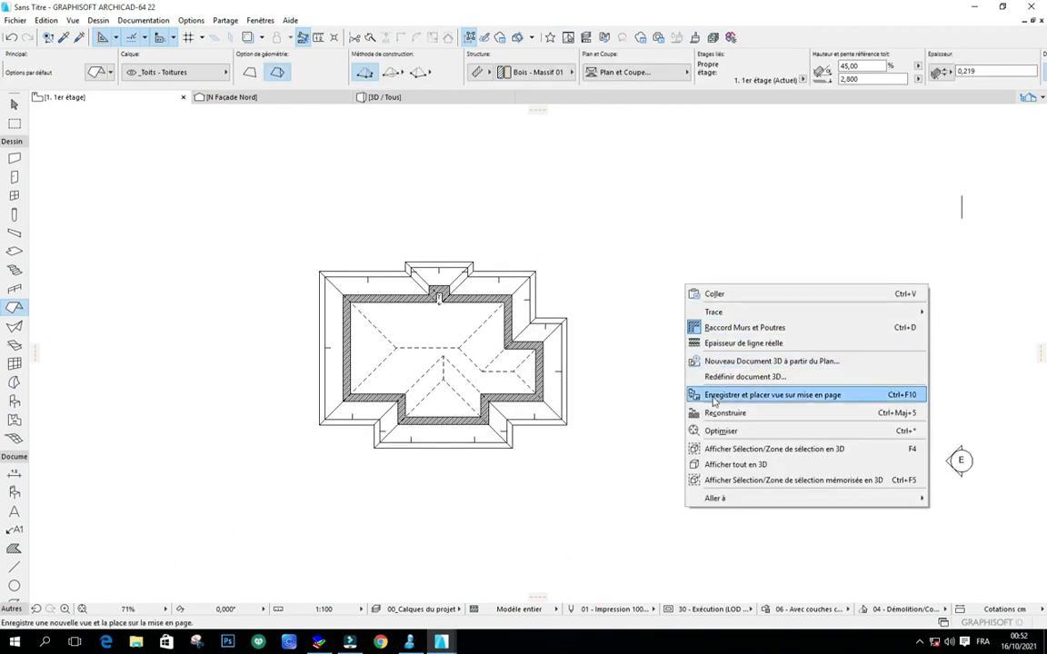
click(716, 451)
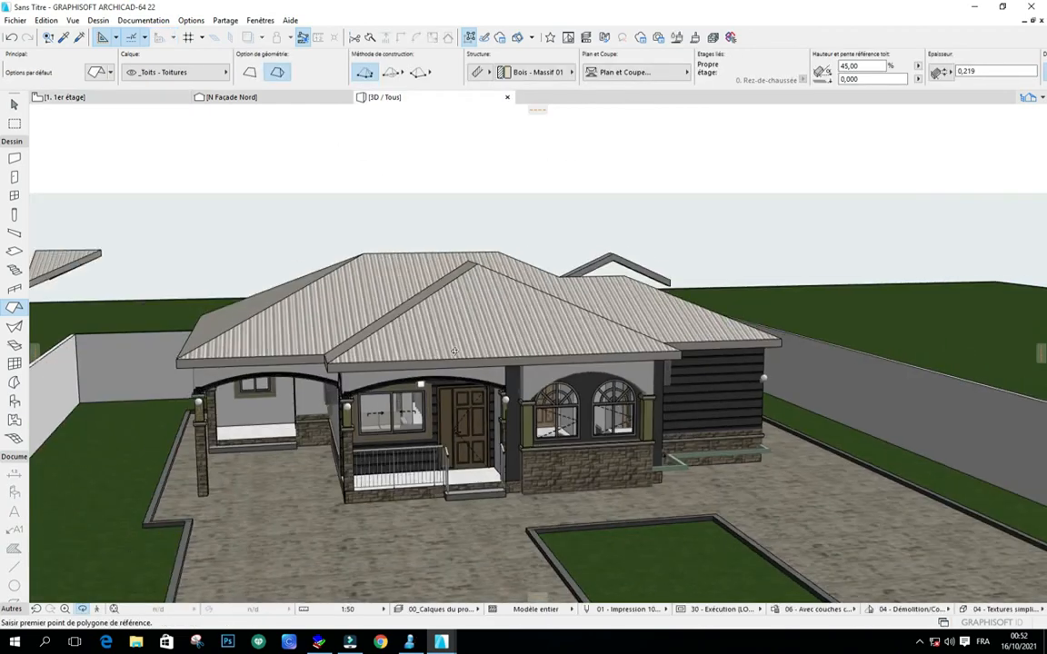
shift+middle_drag(551, 325, 648, 357)
scroll(653, 356, up, 2)
shift+middle_drag(768, 348, 619, 367)
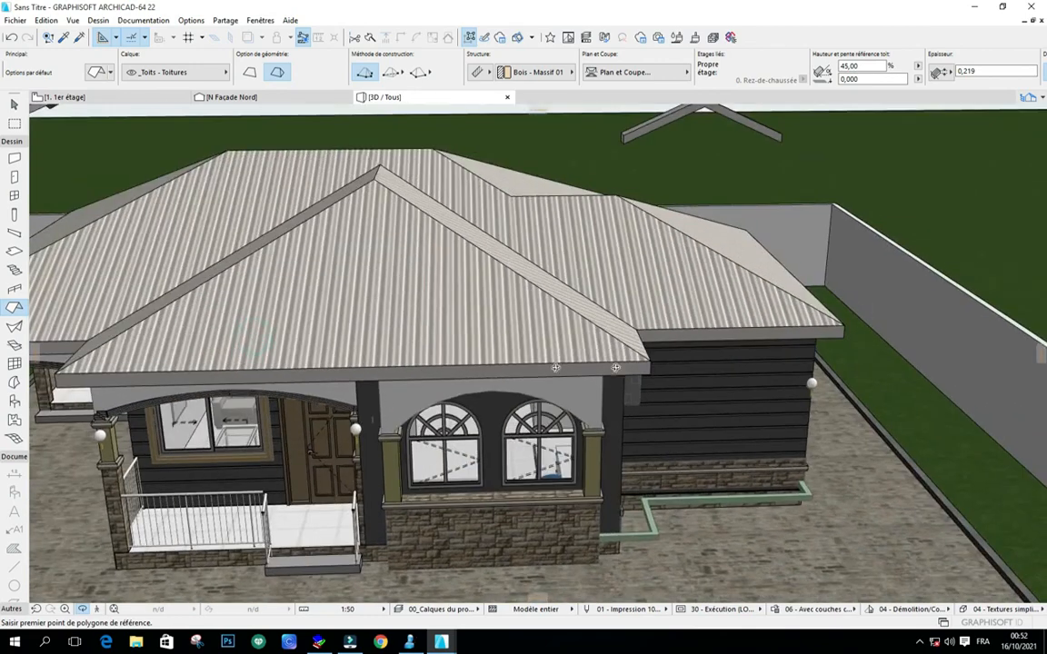
scroll(619, 367, down, 1)
Step: Draw a rectangular selection area around the house in the first-floor plan and display that area in 3D
click(89, 100)
scroll(346, 159, down, 2)
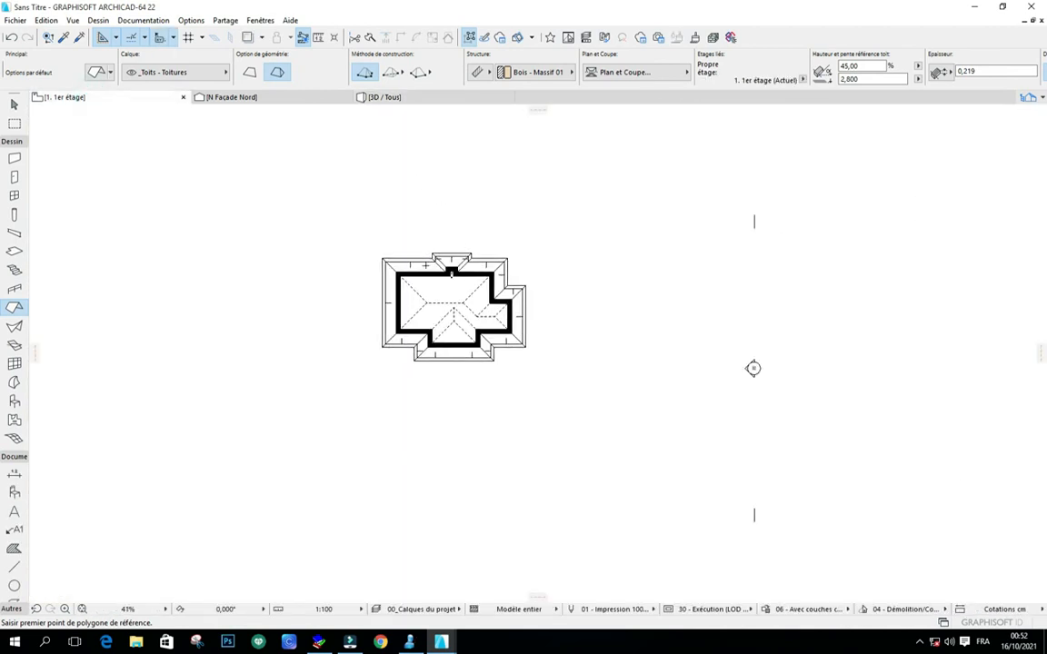
click(13, 122)
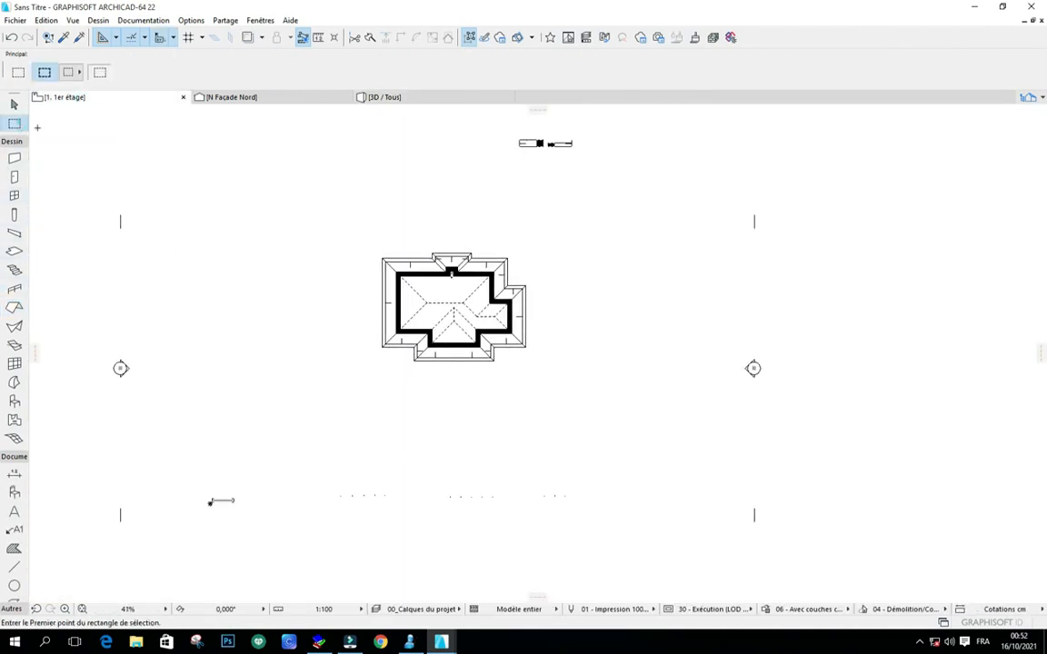
click(342, 223)
click(604, 426)
right_click(655, 343)
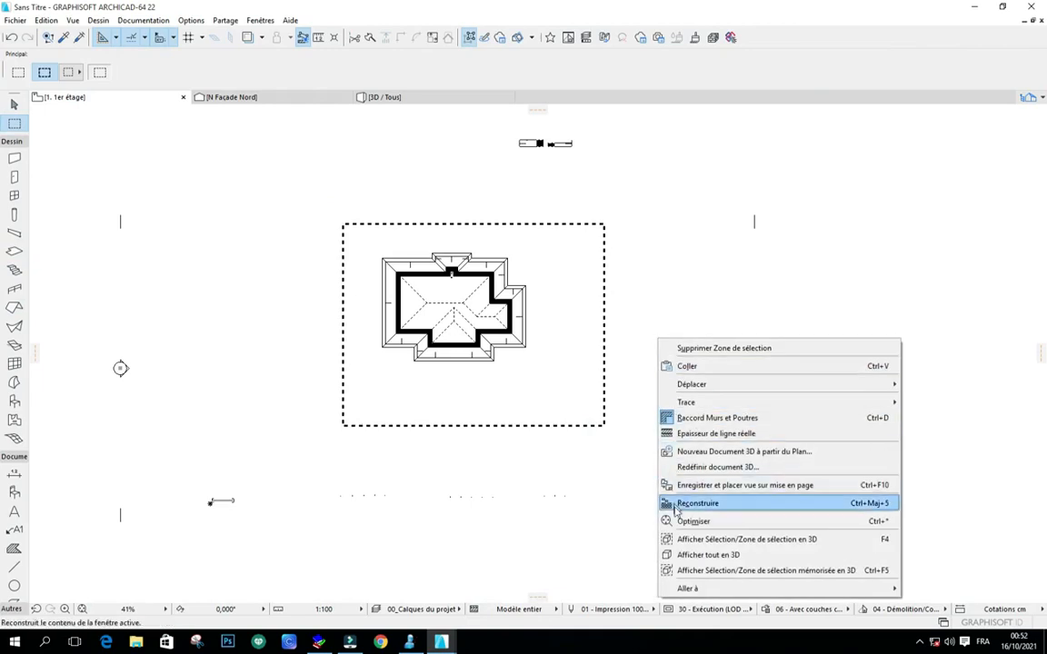
click(676, 536)
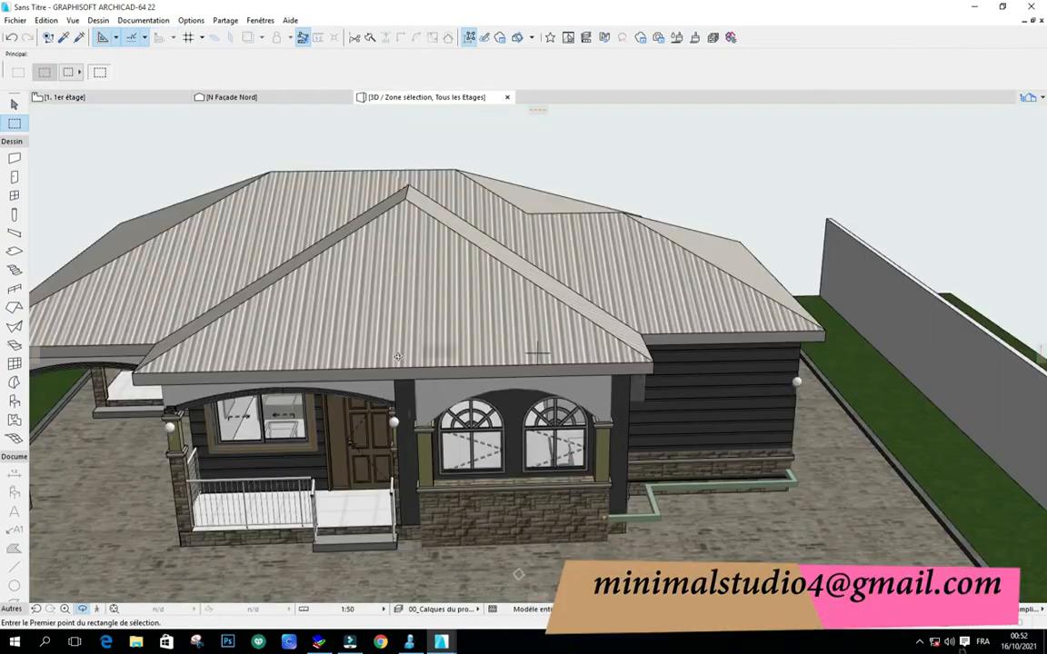
Step: Examine the roof slopes, valleys and eaves in the 3D selection view from the front and the air-conditioner side of the house
scroll(696, 332, down, 3)
shift+middle_drag(463, 342, 561, 366)
scroll(319, 329, up, 3)
scroll(354, 364, down, 3)
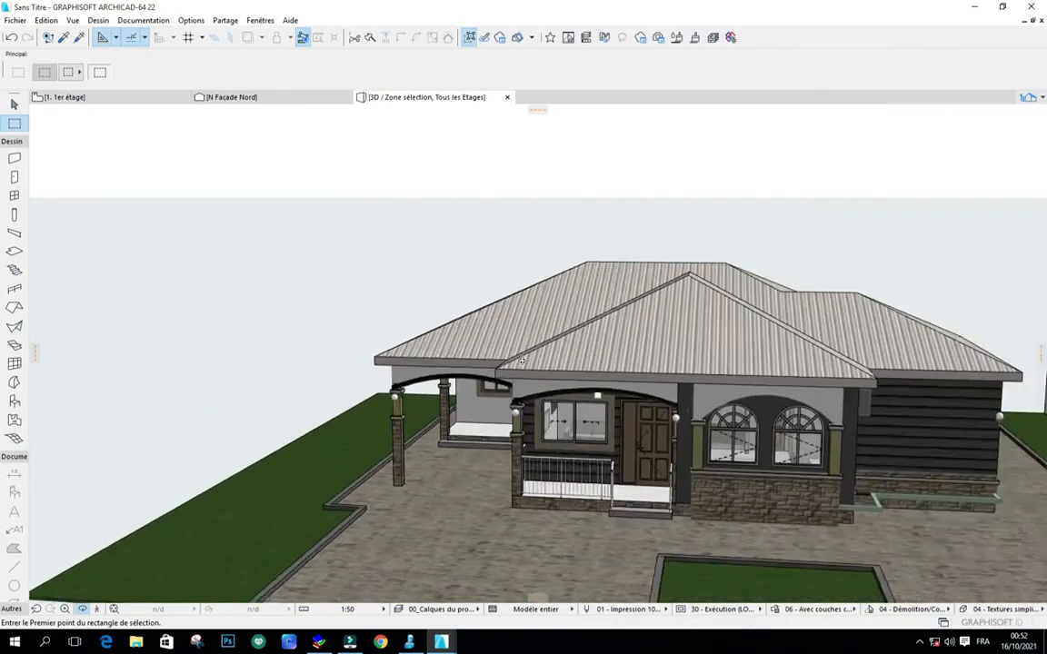
scroll(902, 364, up, 2)
drag(908, 365, 513, 365)
scroll(413, 351, down, 2)
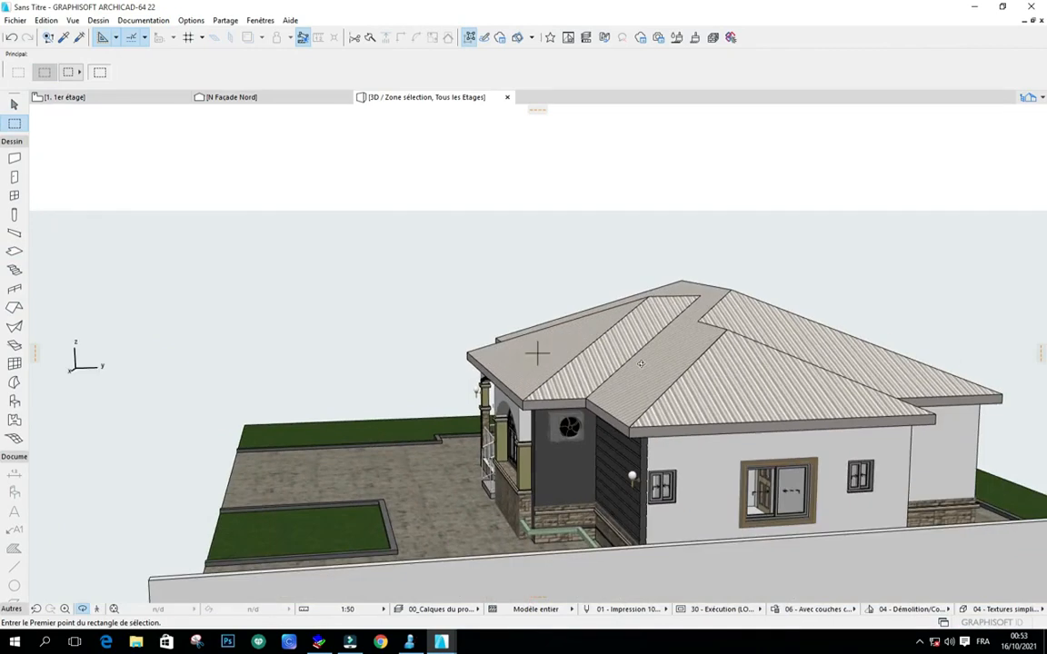
scroll(539, 368, down, 2)
scroll(724, 393, up, 3)
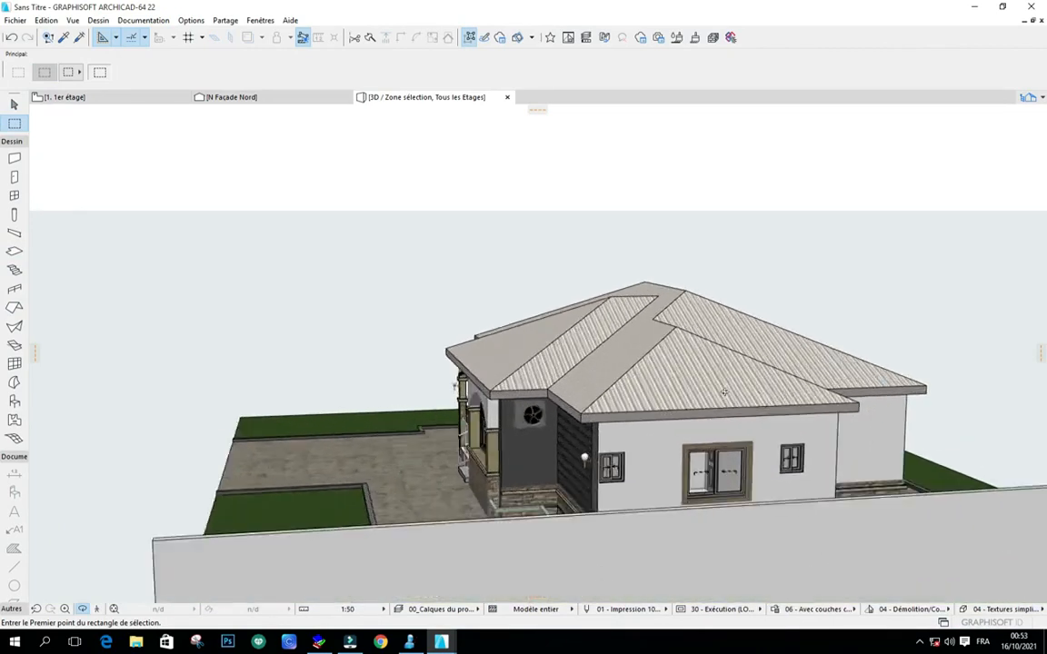
drag(564, 382, 722, 408)
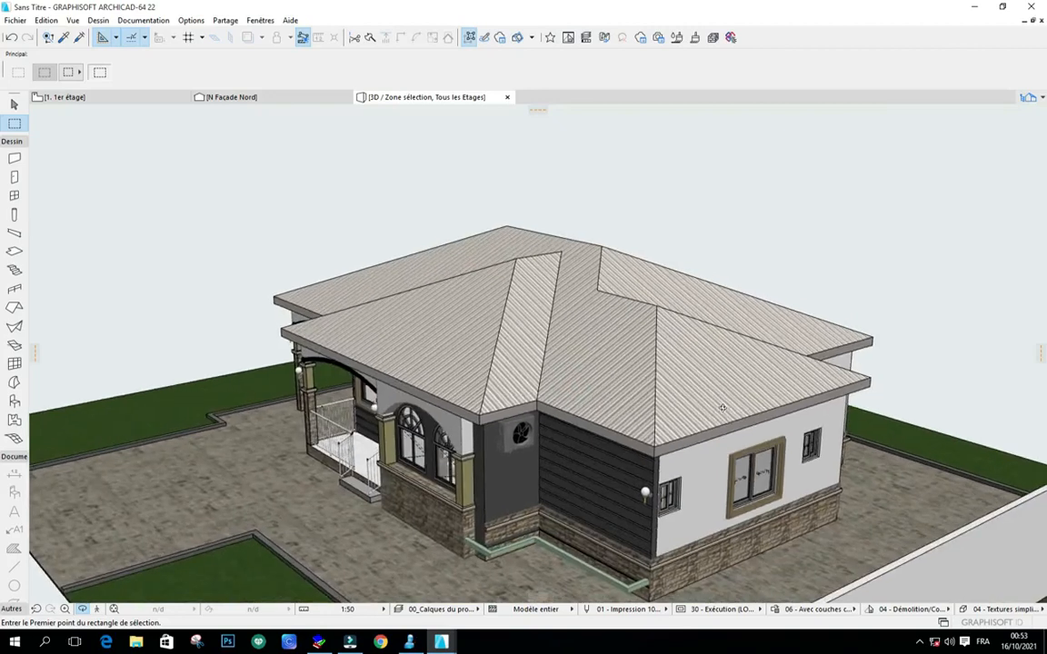
Step: Turn the hip end above the white side wall into a gable by stretching the roof's ridge end horizontally out to the eave
scroll(646, 433, up, 4)
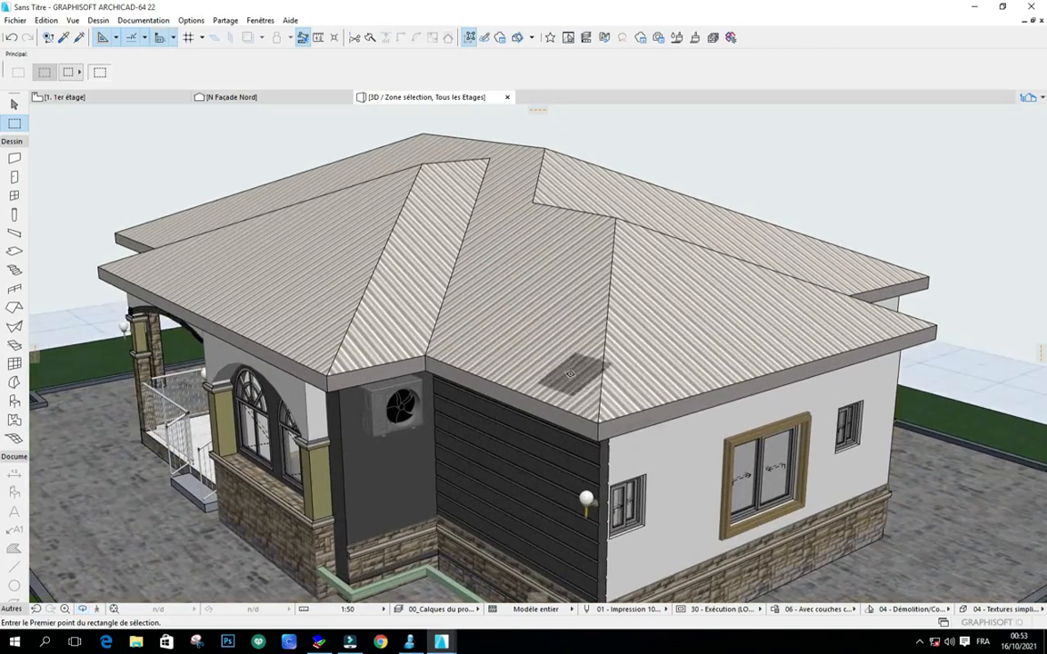
click(557, 208)
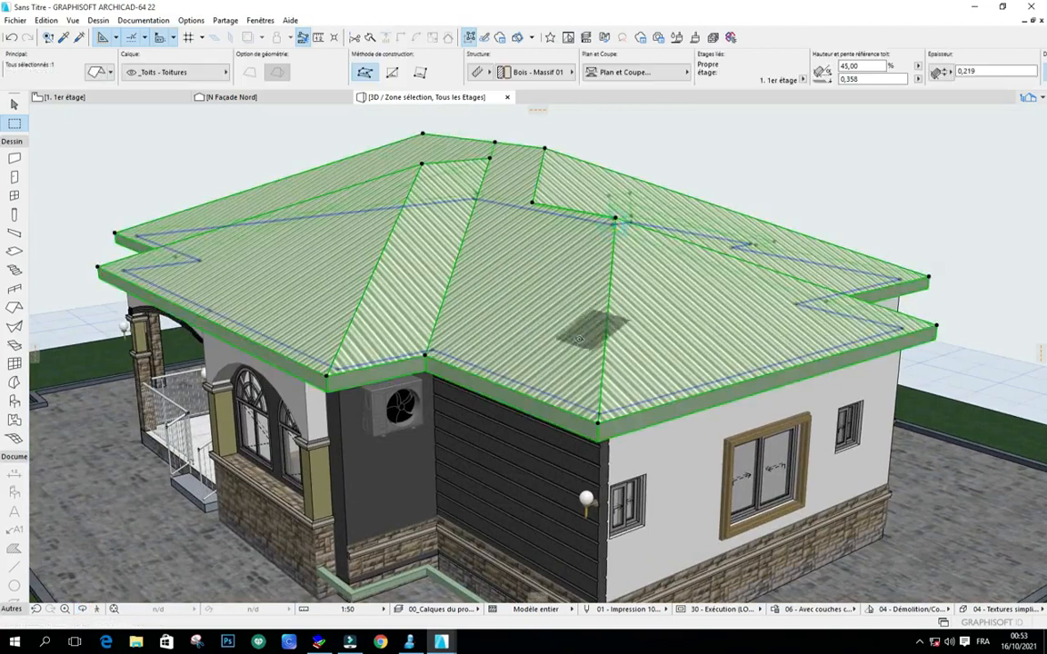
scroll(591, 339, down, 2)
scroll(591, 339, up, 2)
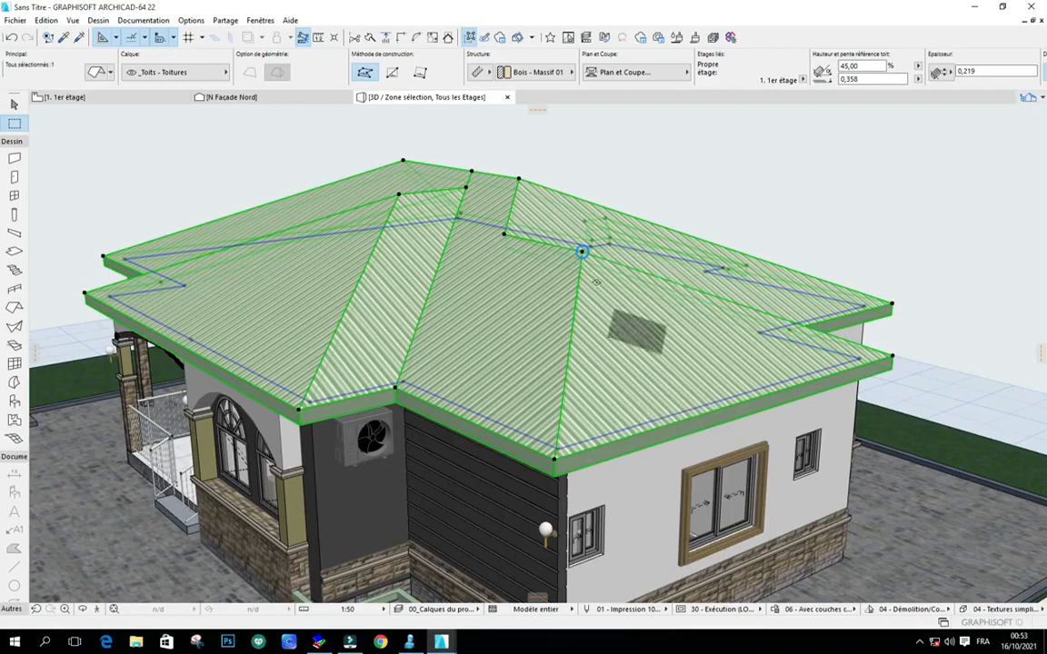
click(583, 252)
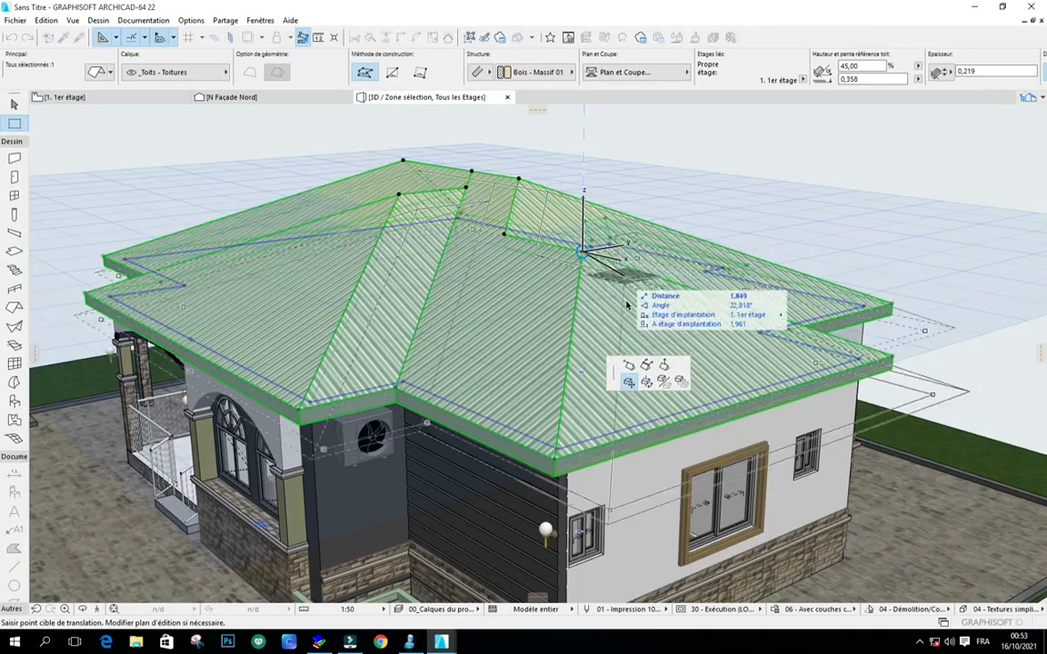
click(629, 366)
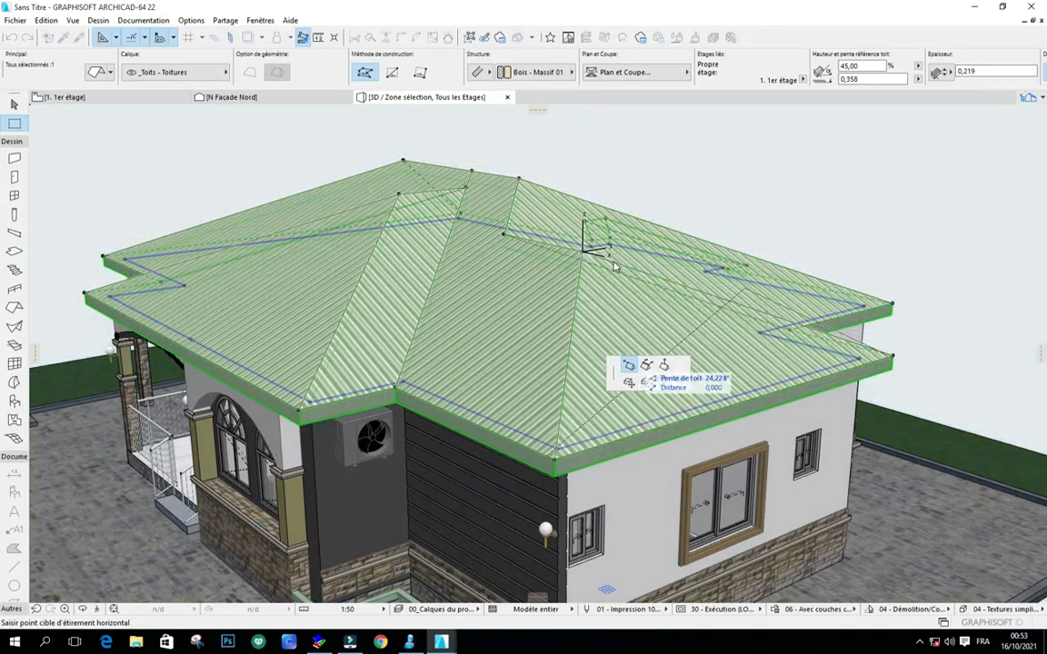
click(747, 285)
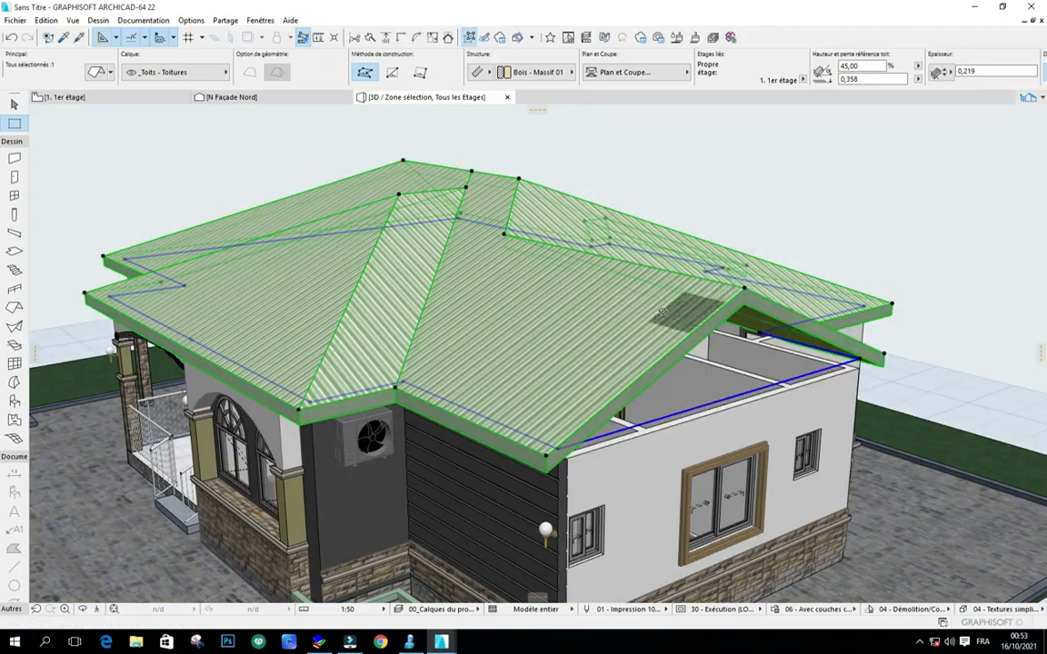
Step: Turn the hip end above the front porch into a gable by stretching its ridge end horizontally about 4.29 m
scroll(707, 351, up, 1)
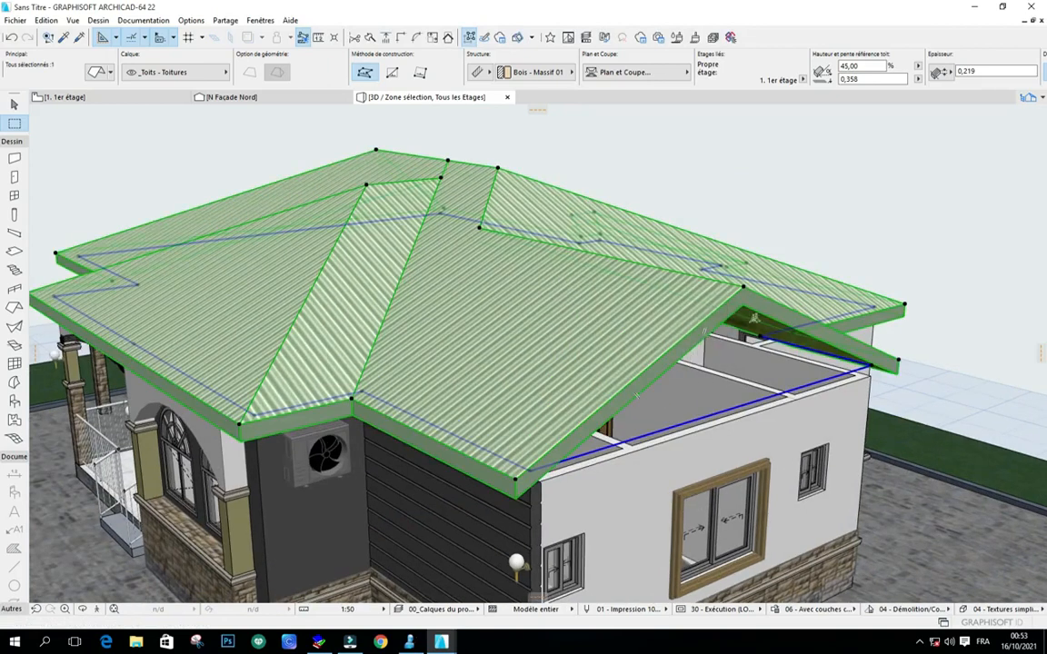
scroll(636, 394, down, 3)
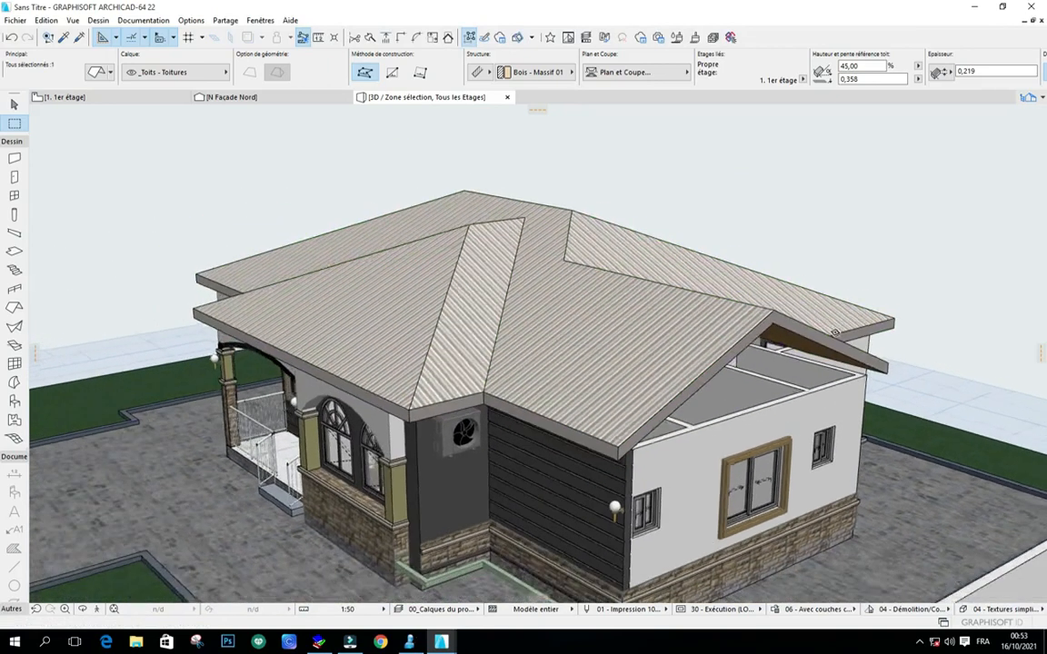
scroll(560, 207, up, 4)
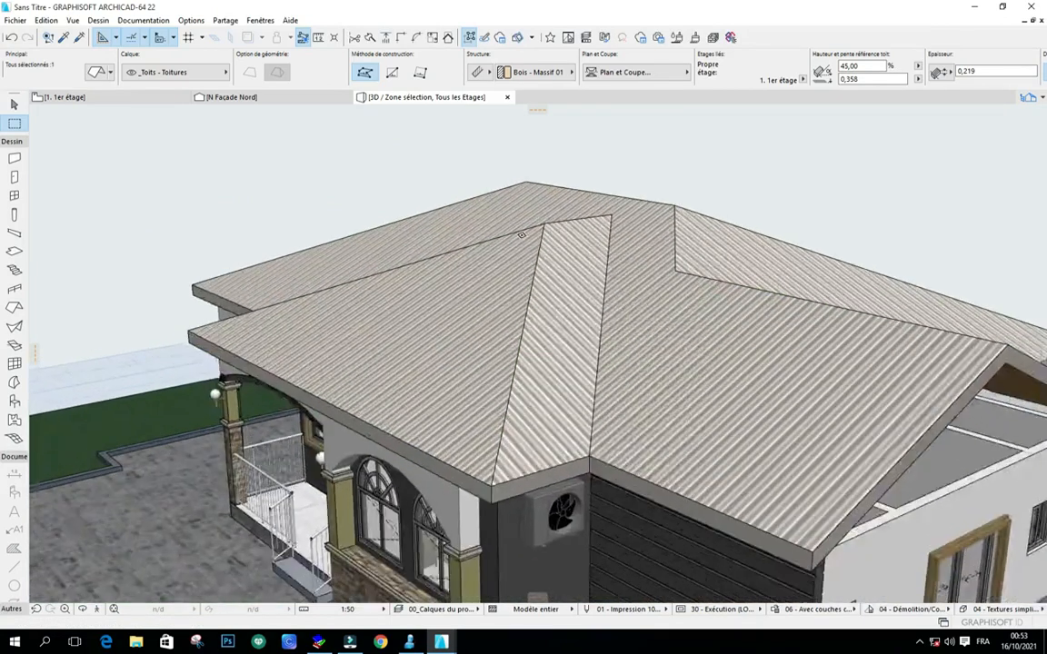
scroll(561, 207, up, 1)
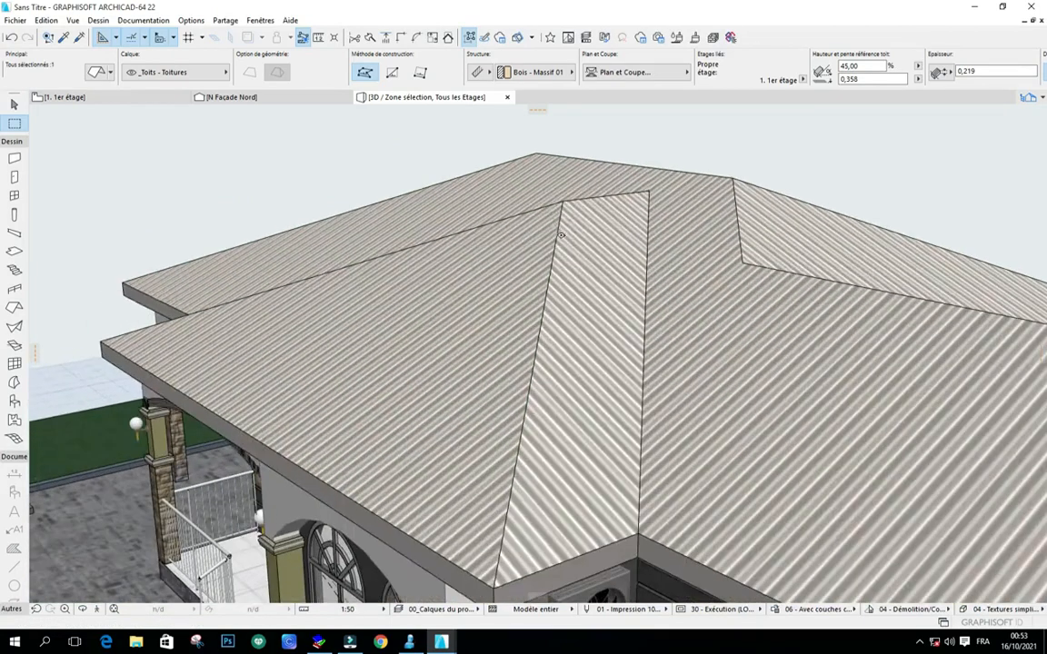
click(560, 209)
click(563, 196)
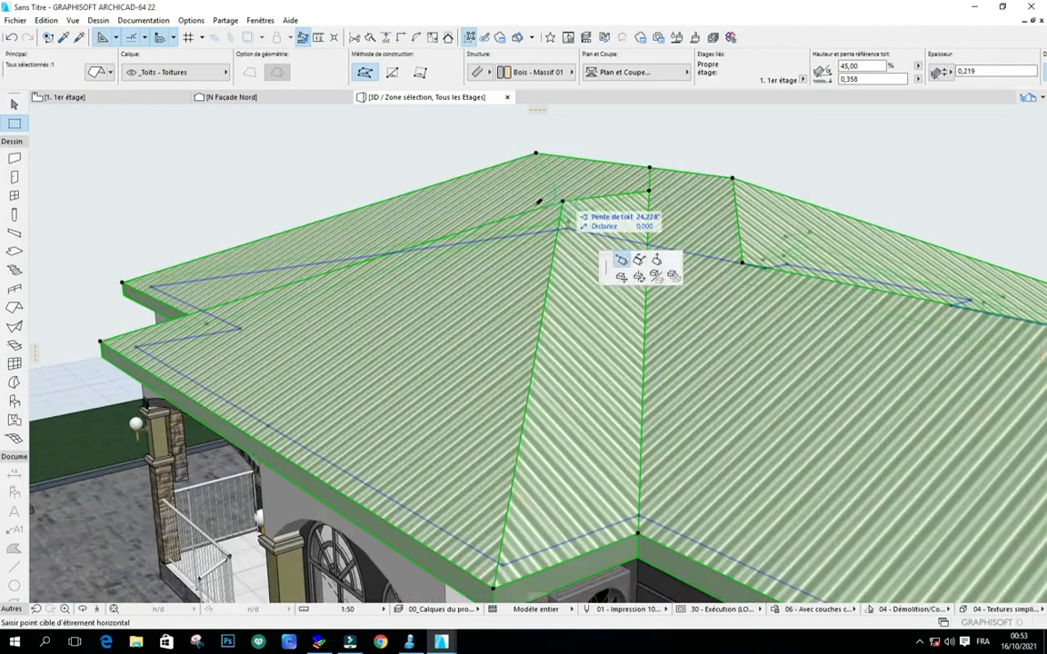
scroll(560, 198, down, 2)
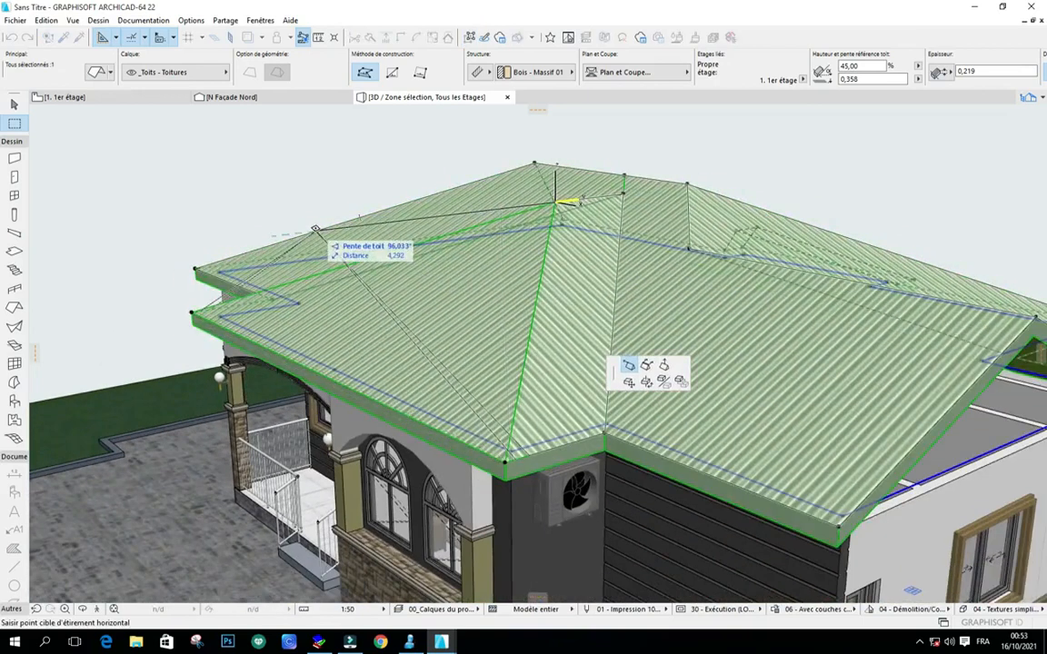
click(317, 228)
Step: Turn the small hip end above the stone-clad window bay into a gable by stretching its ridge end horizontally out to the eave
scroll(321, 537, down, 2)
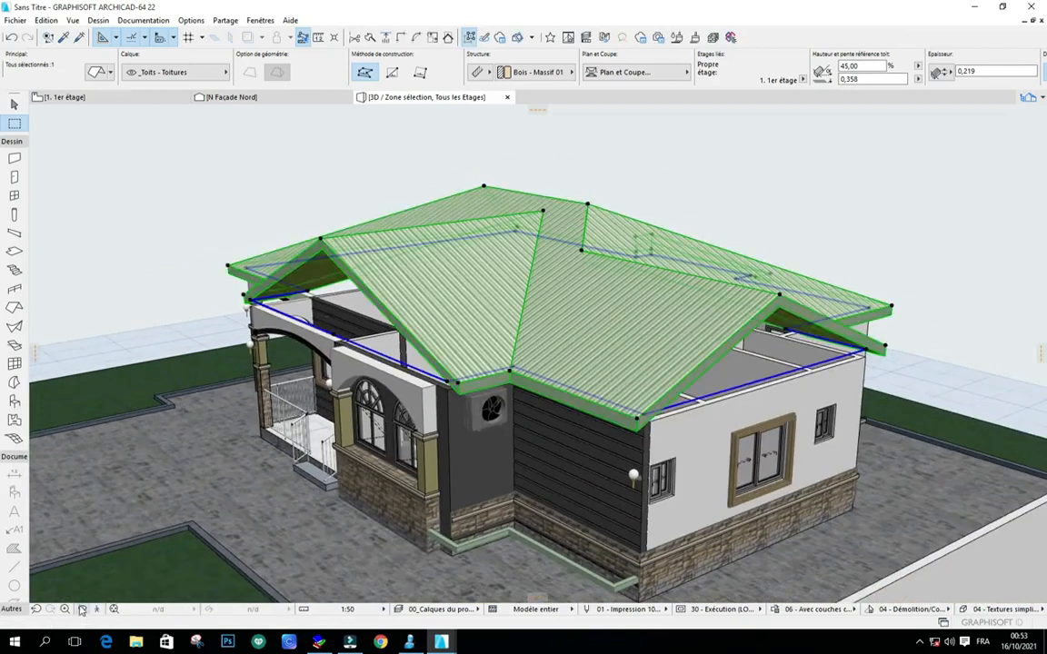
click(82, 610)
drag(173, 469, 668, 355)
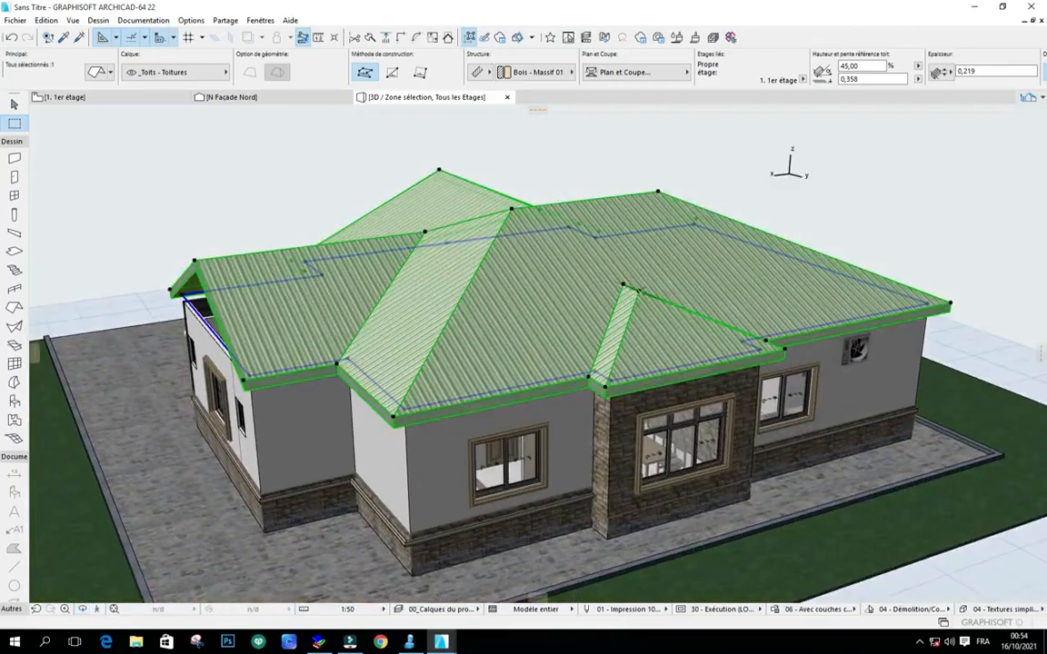
click(638, 292)
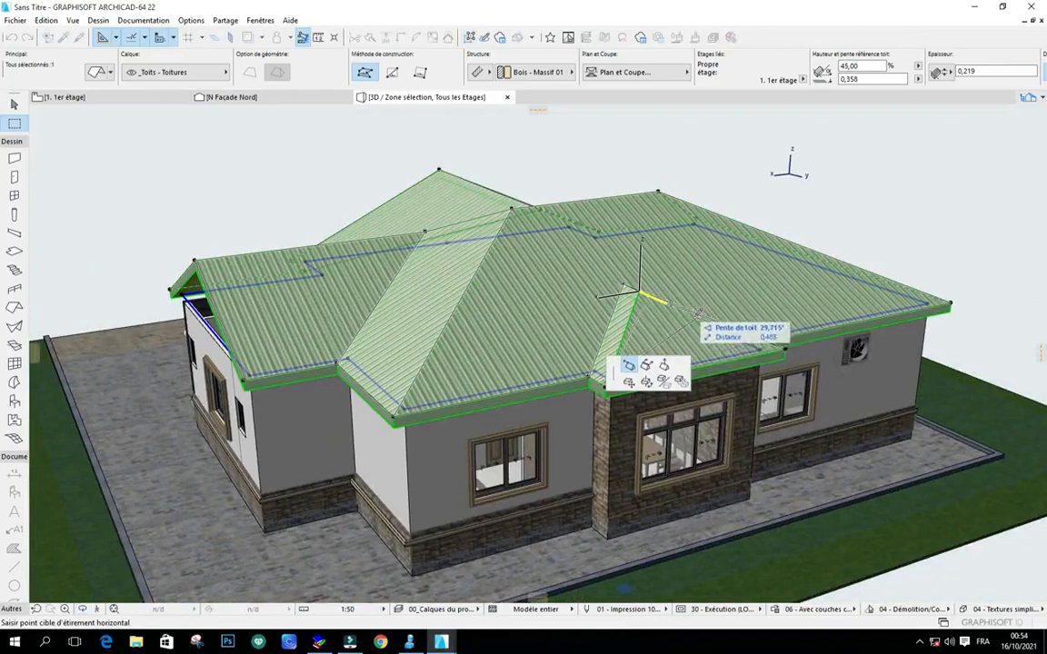
click(697, 317)
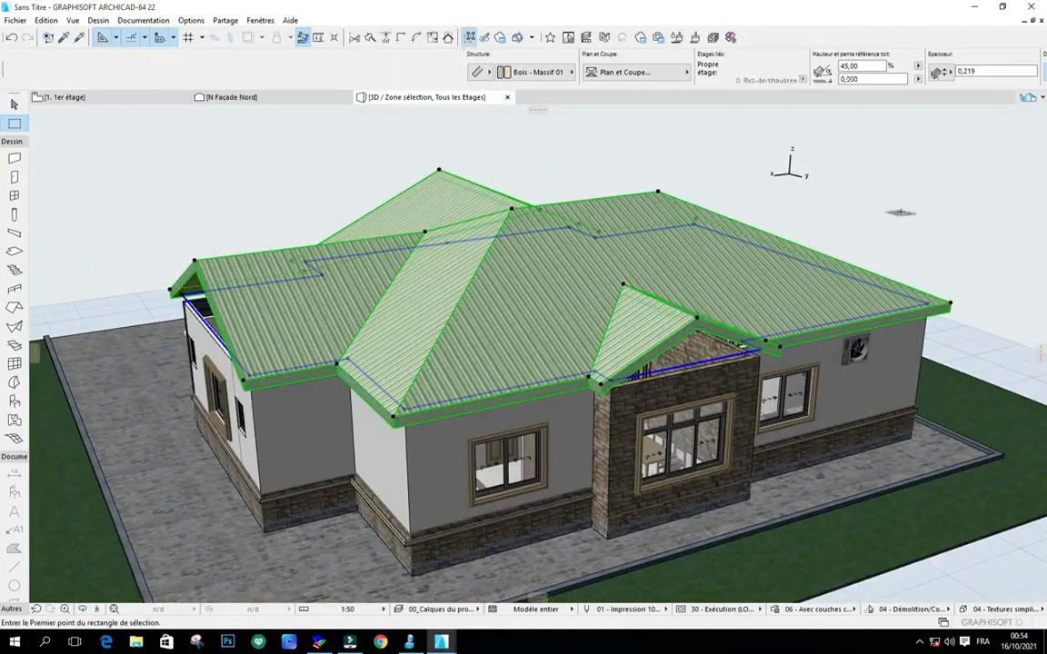
key(Escape)
Step: Examine the roof in 3D from the front porch and the arched carport side, including the remaining large hip end
click(82, 611)
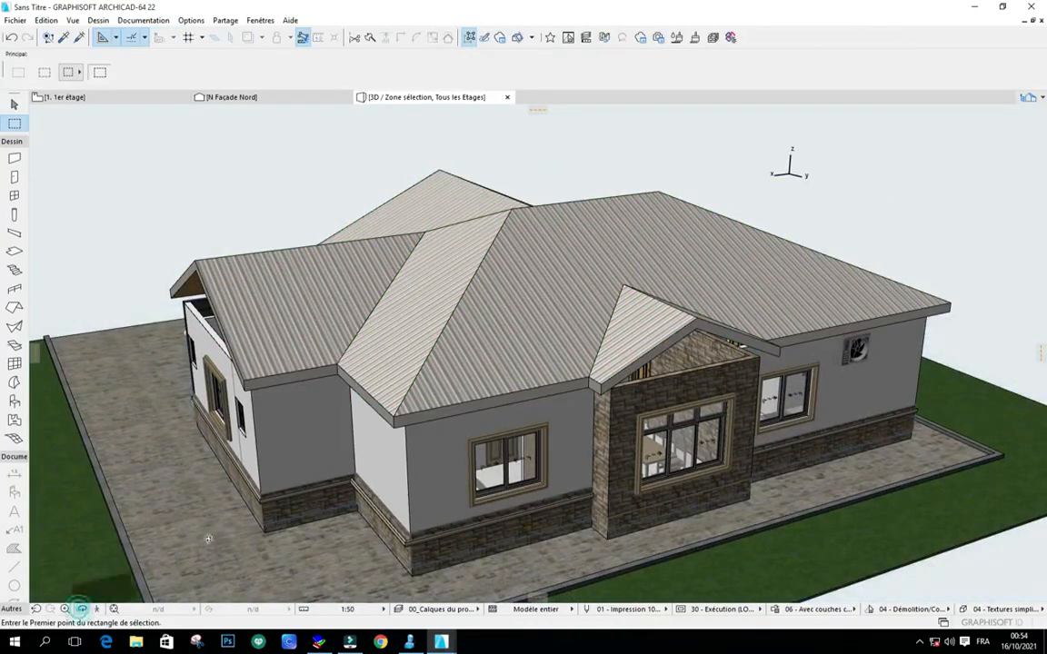
drag(436, 383, 118, 289)
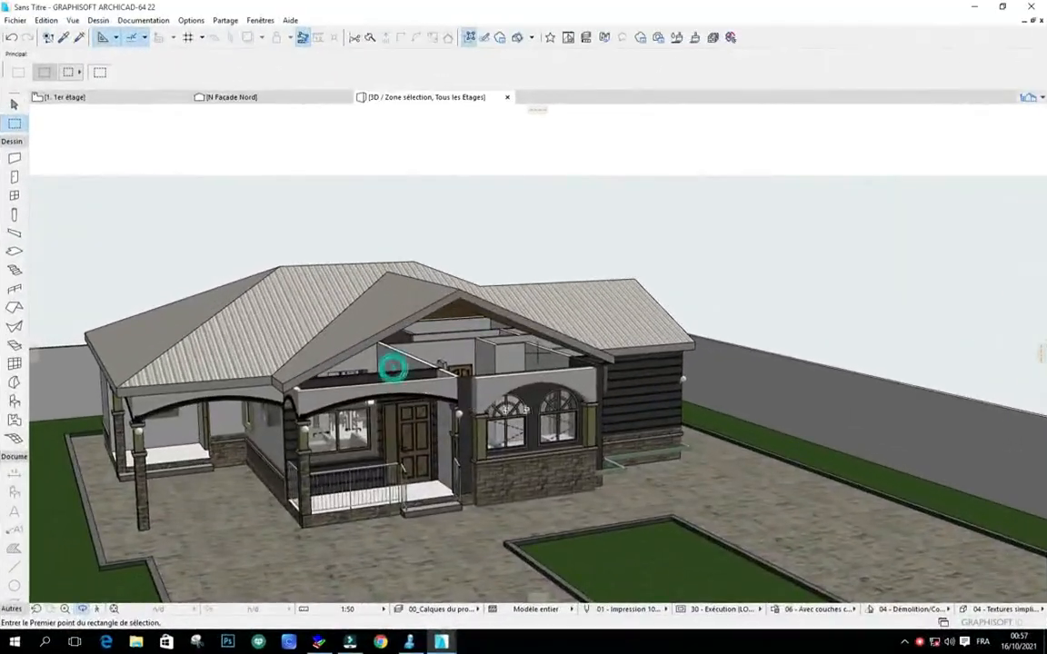
scroll(655, 385, down, 2)
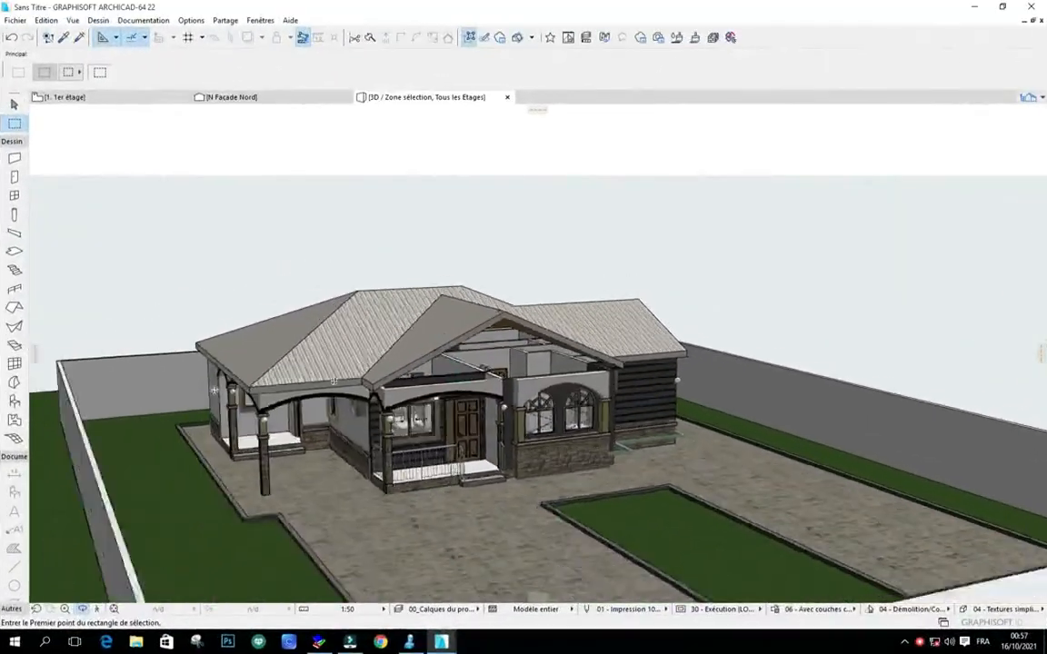
scroll(309, 364, up, 4)
drag(318, 318, 747, 383)
scroll(708, 382, down, 3)
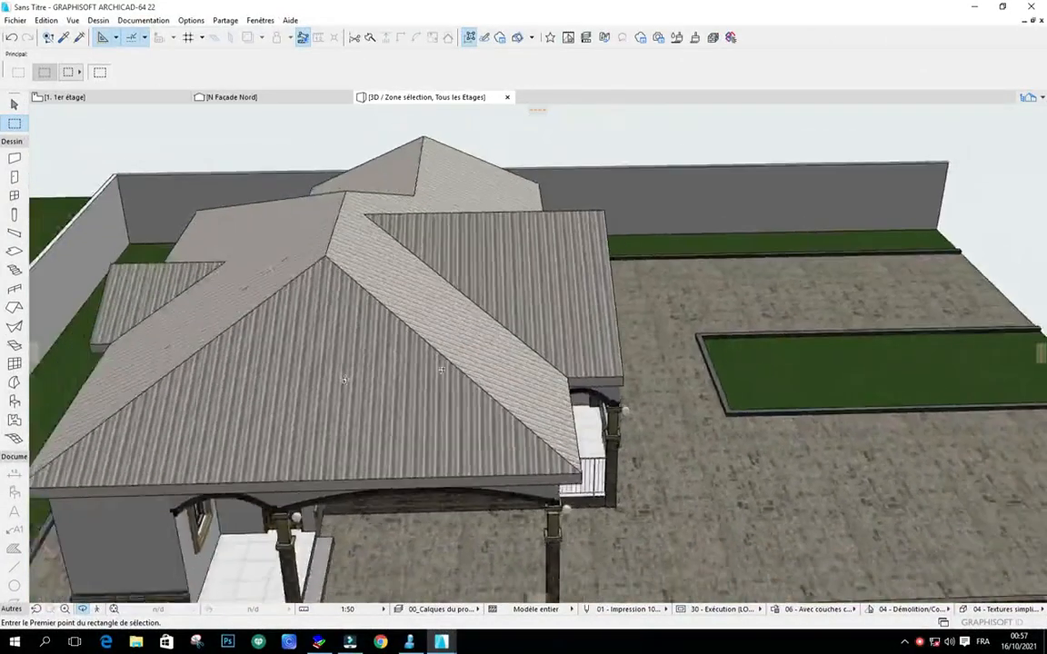
scroll(344, 376, up, 3)
scroll(670, 294, down, 3)
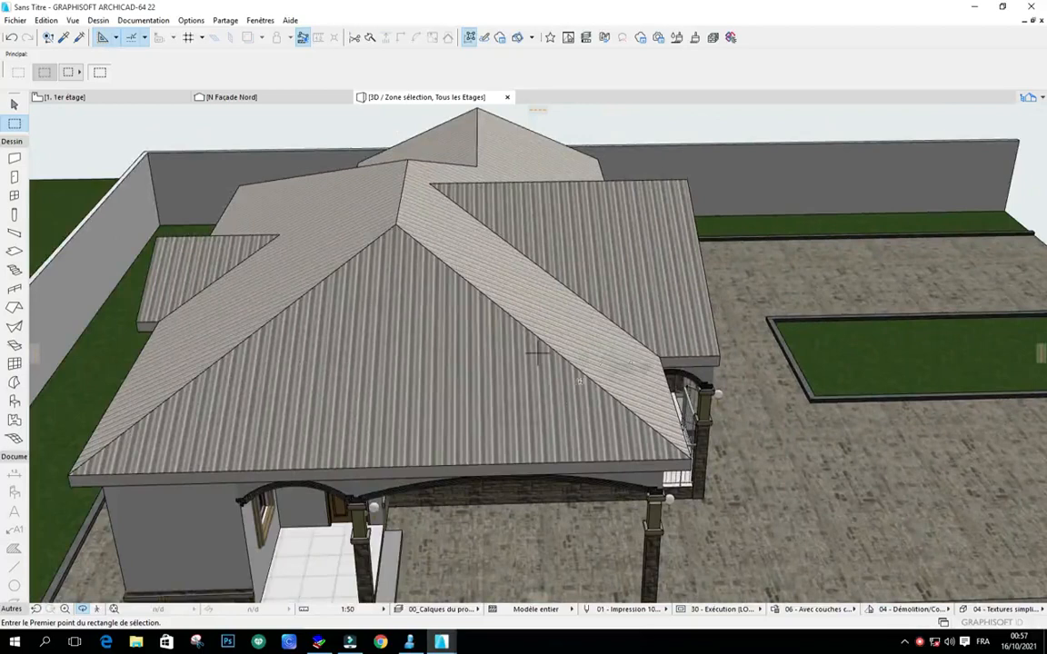
drag(580, 380, 314, 349)
scroll(325, 346, down, 3)
scroll(763, 338, up, 3)
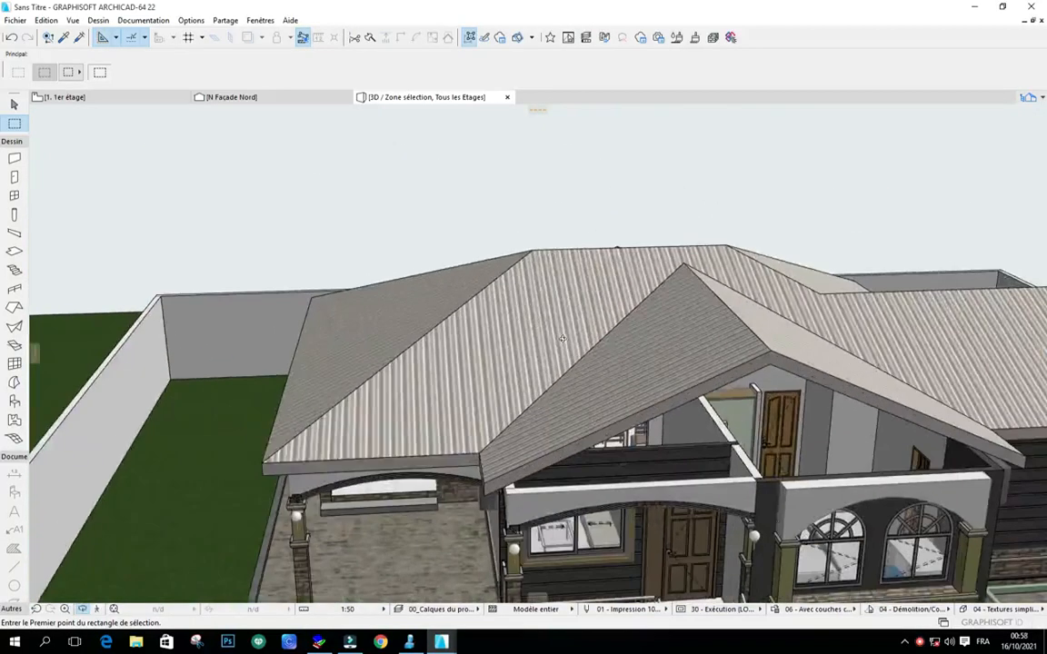
drag(461, 313, 401, 278)
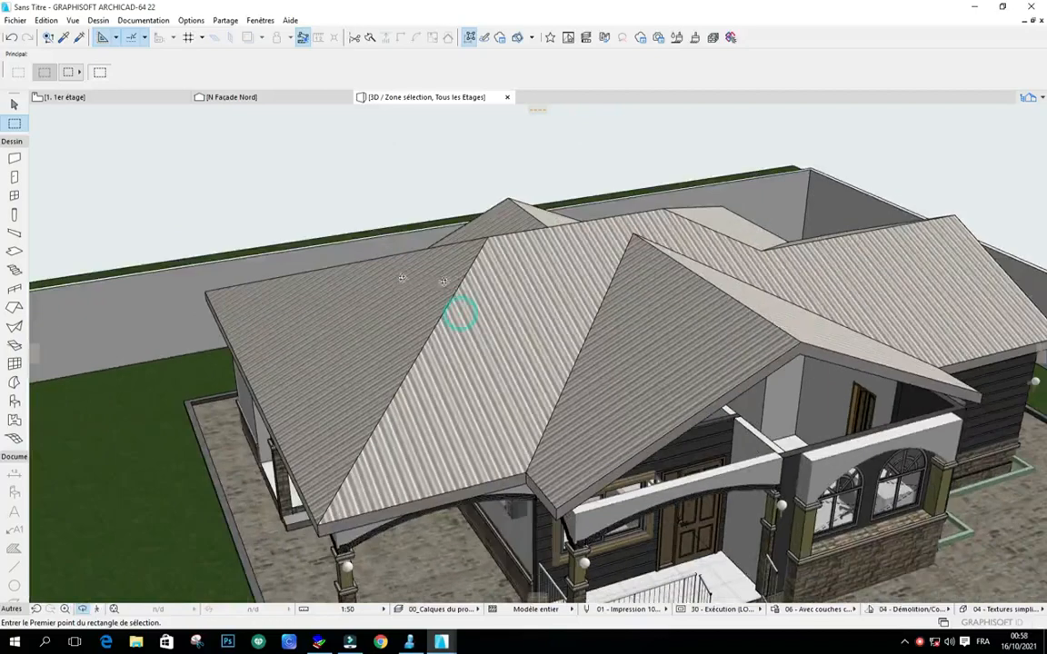
Step: Compare the large hip end above the arched carport in the first-floor plan and in the 3D view
click(96, 96)
scroll(385, 264, up, 4)
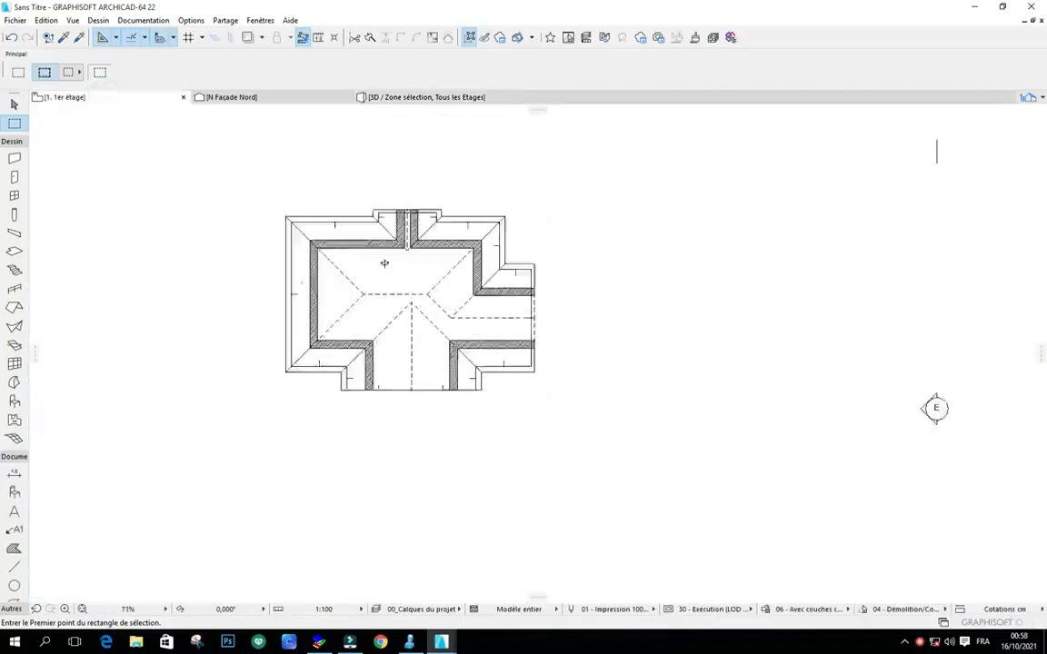
scroll(384, 264, up, 3)
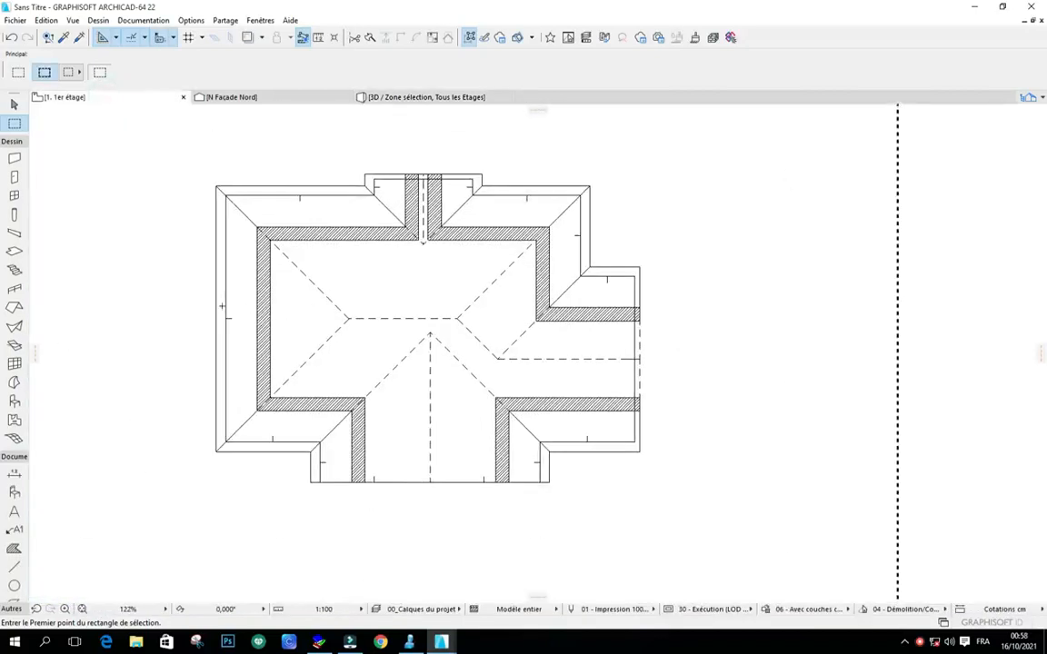
click(401, 97)
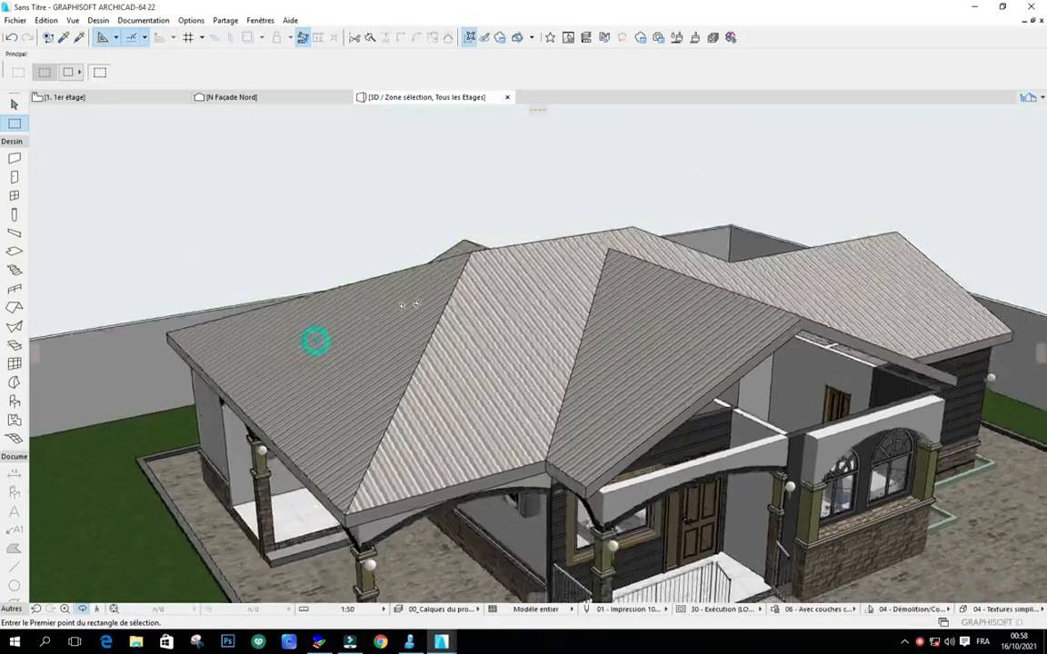
mouse_move(315, 339)
shift+middle_down()
mouse_move(526, 314)
mouse_move(462, 368)
shift+middle_up()
shift+middle_drag(413, 412, 342, 425)
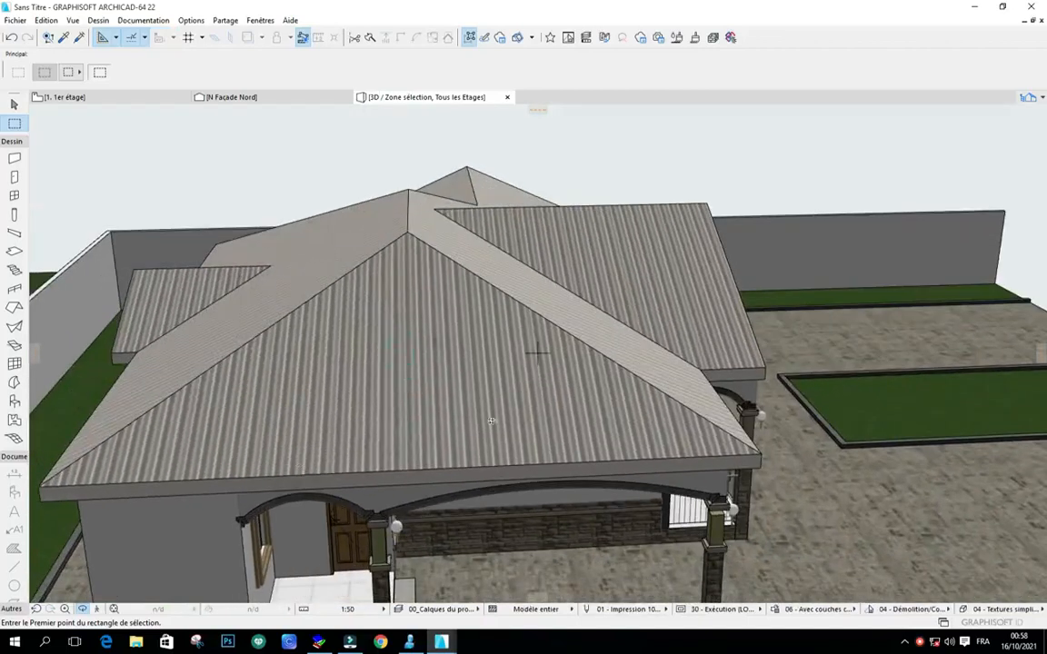
shift+middle_drag(452, 448, 339, 344)
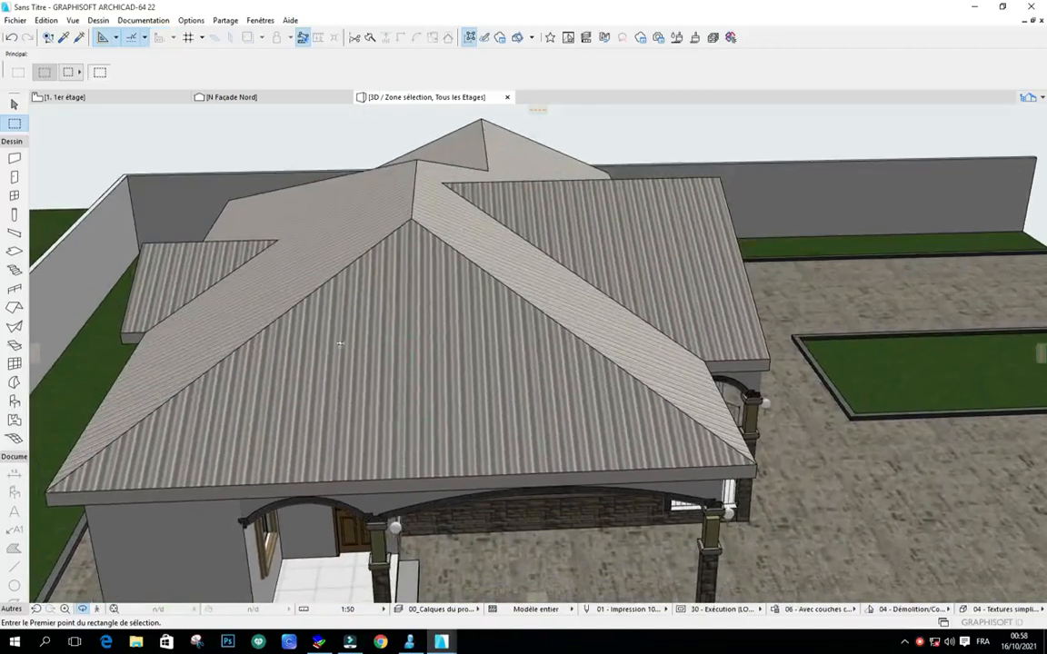
Step: In the first-floor plan, draw a guide polyline from the carport-side ridge end about 5.3 m out past the eave and about 2.4 m perpendicular upward
click(98, 99)
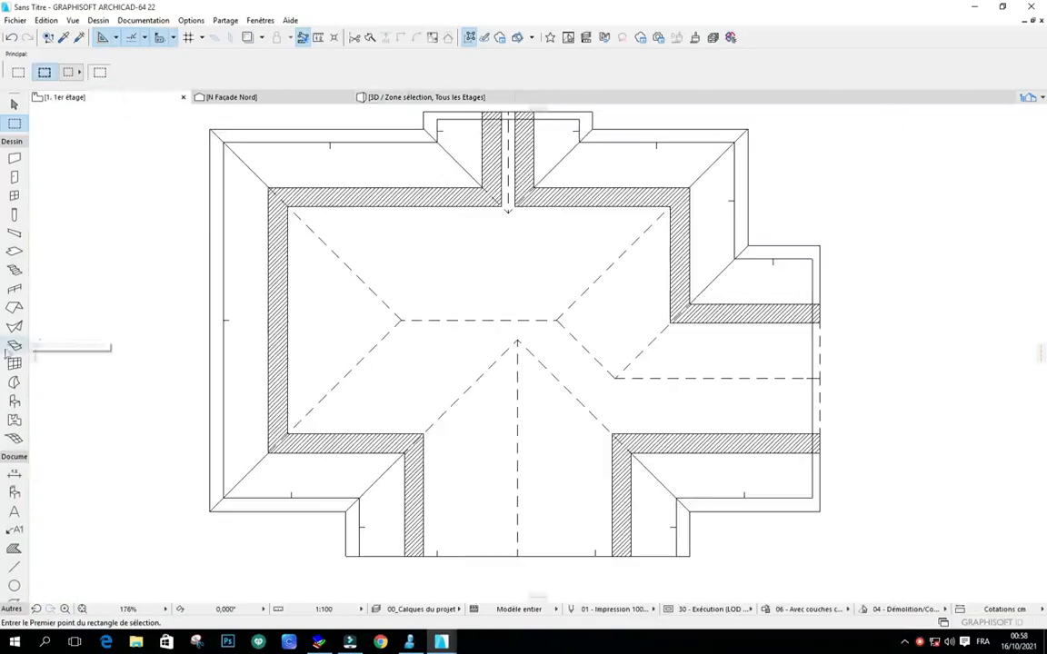
click(16, 566)
scroll(283, 317, up, 2)
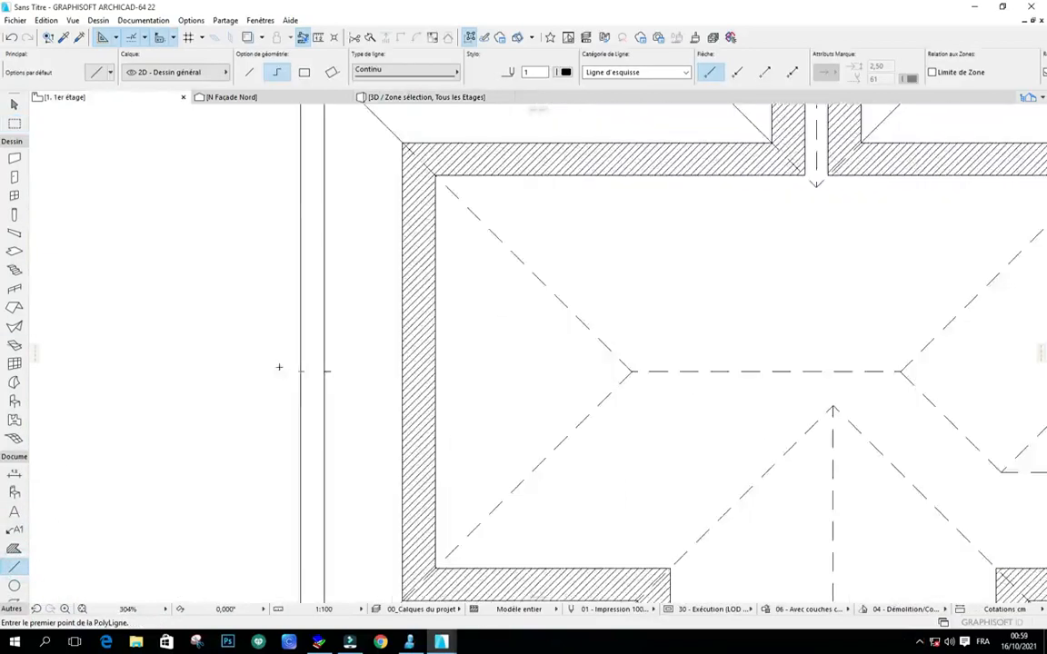
scroll(277, 364, down, 1)
scroll(553, 361, up, 2)
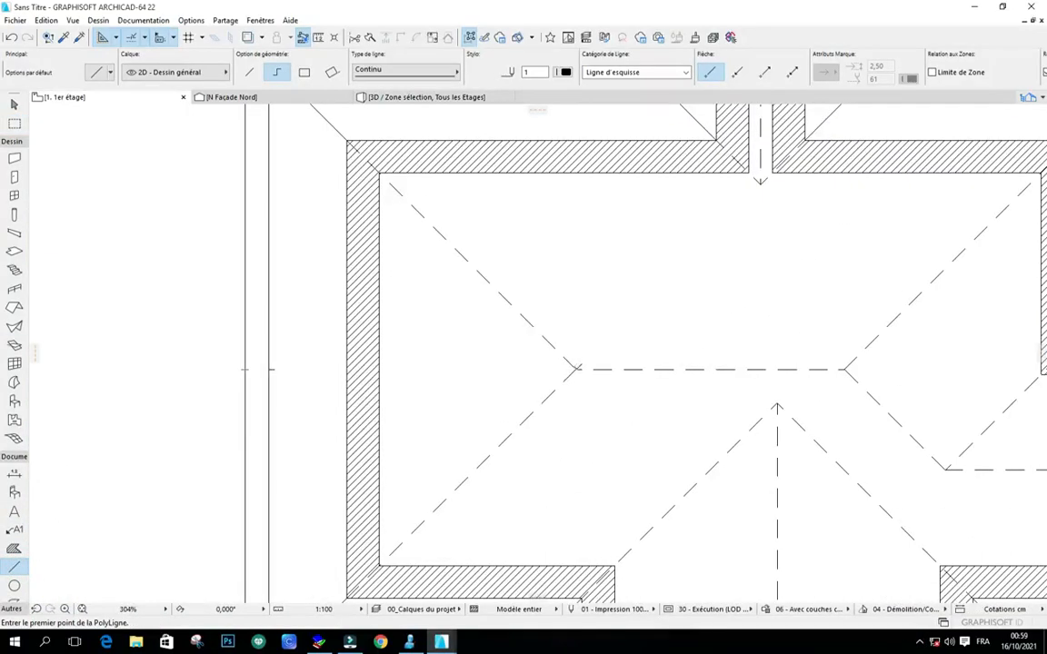
click(572, 368)
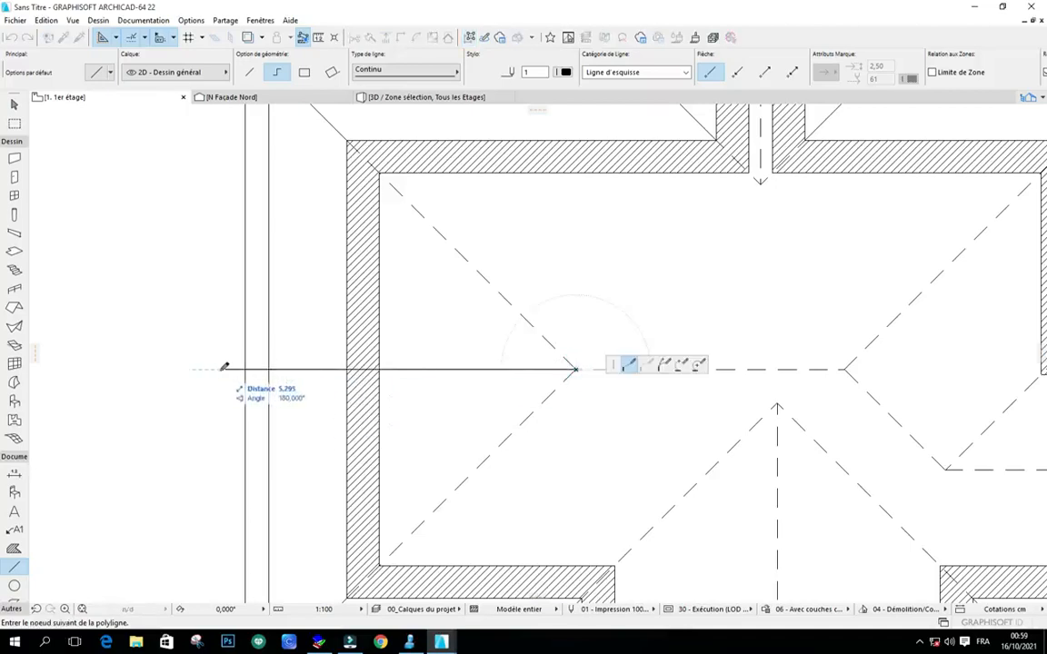
scroll(214, 305, down, 1)
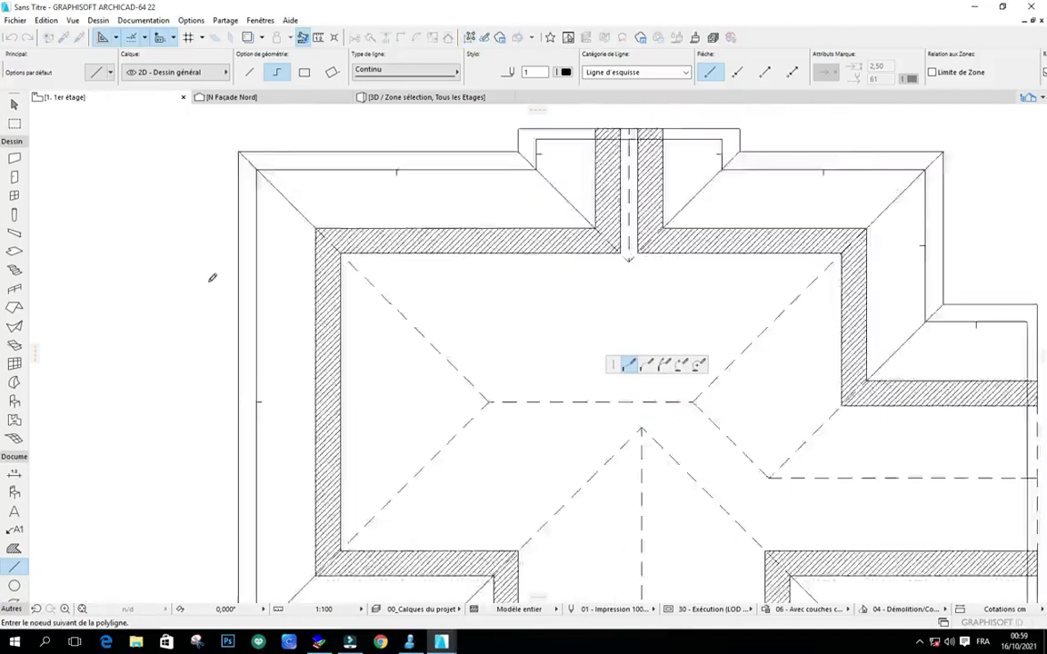
scroll(223, 289, up, 1)
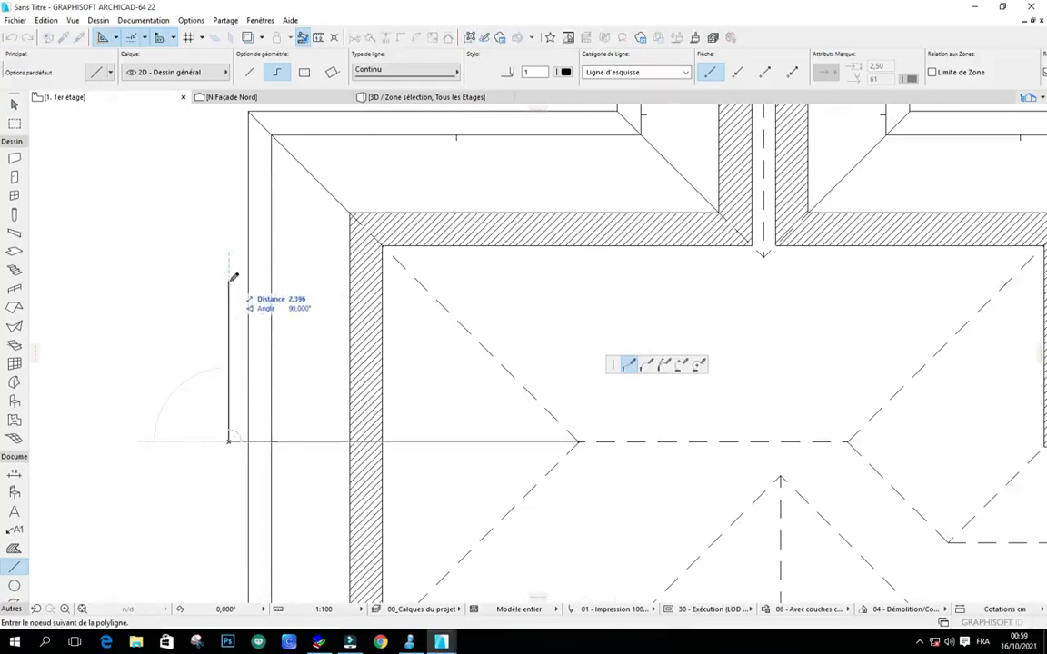
double_click(228, 281)
Step: Duplicate the vertical guide segment once by the Increment translation, moving its upper end onto its lower end
shift+click(228, 281)
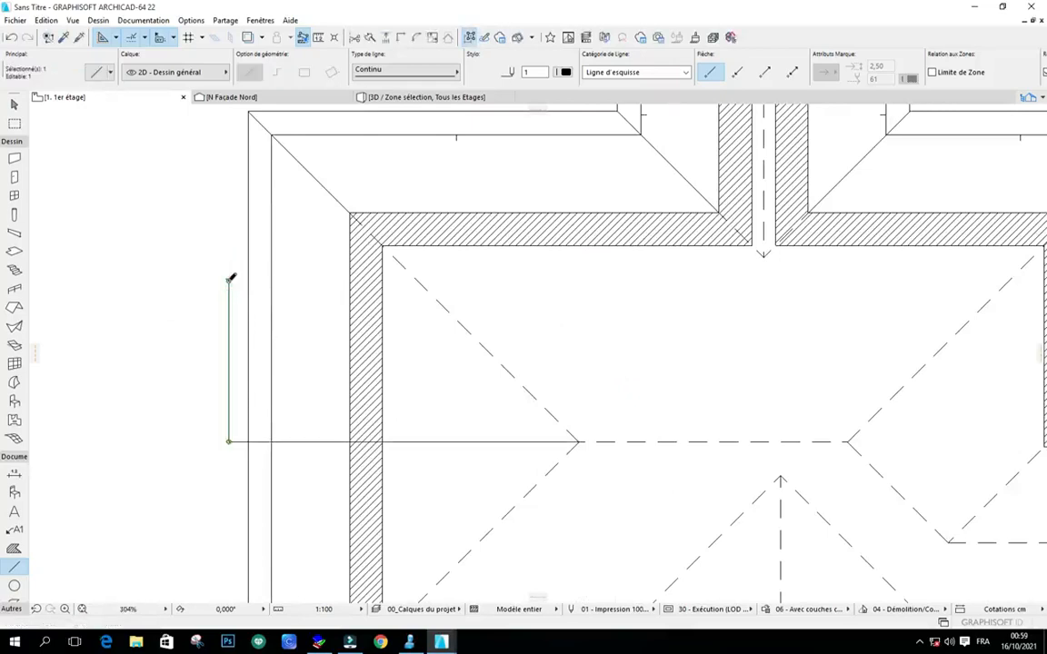
click(228, 280)
click(681, 364)
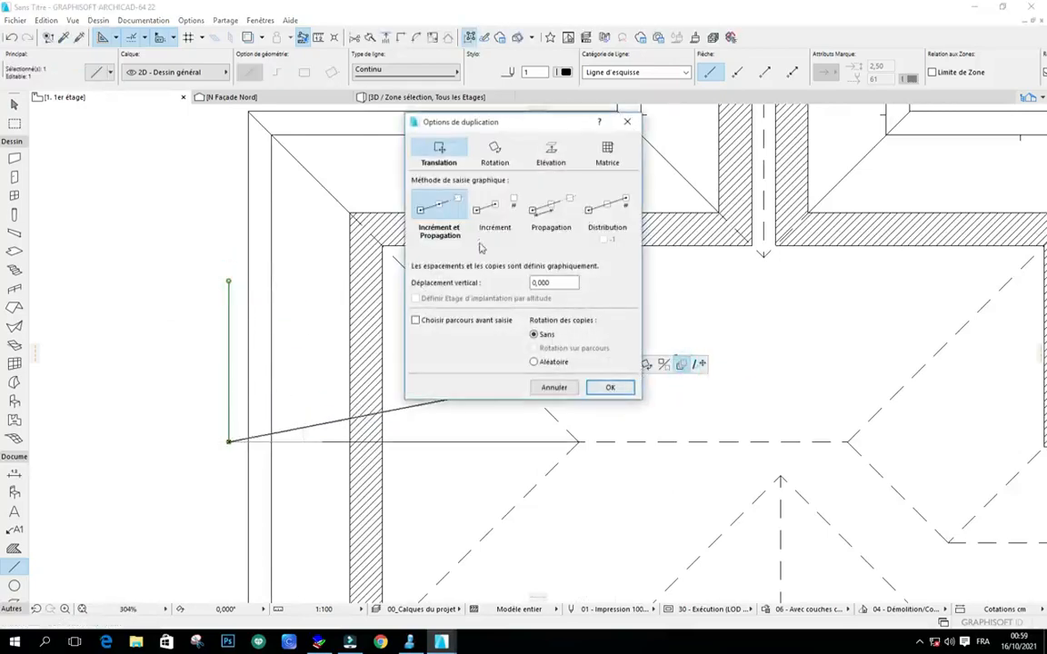
click(491, 211)
click(623, 387)
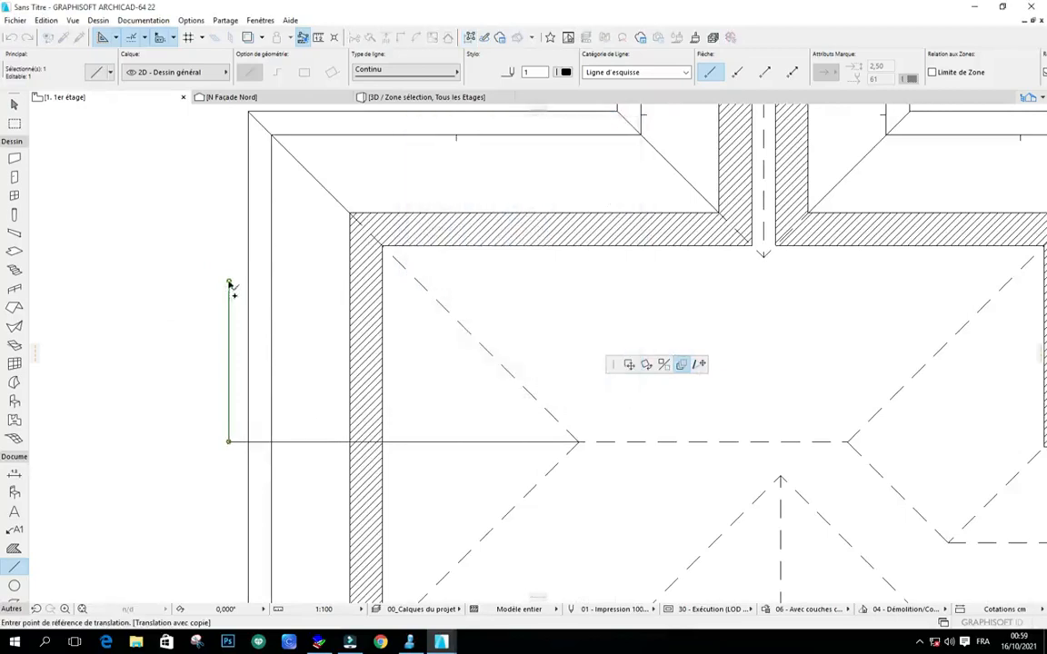
click(228, 281)
click(229, 442)
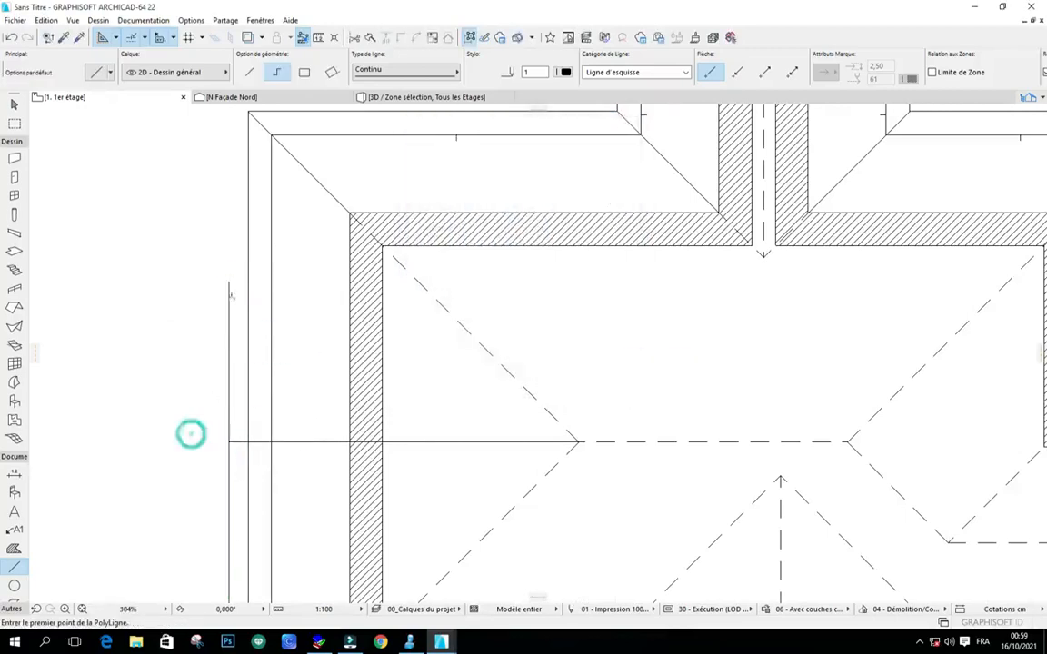
Step: Subtract a triangle from the multi-plane roof's carport-side hip, with its apex on the horizontal guide and sloping edges about 3.6 m and 3.5 m long
scroll(184, 348, down, 3)
scroll(441, 313, down, 3)
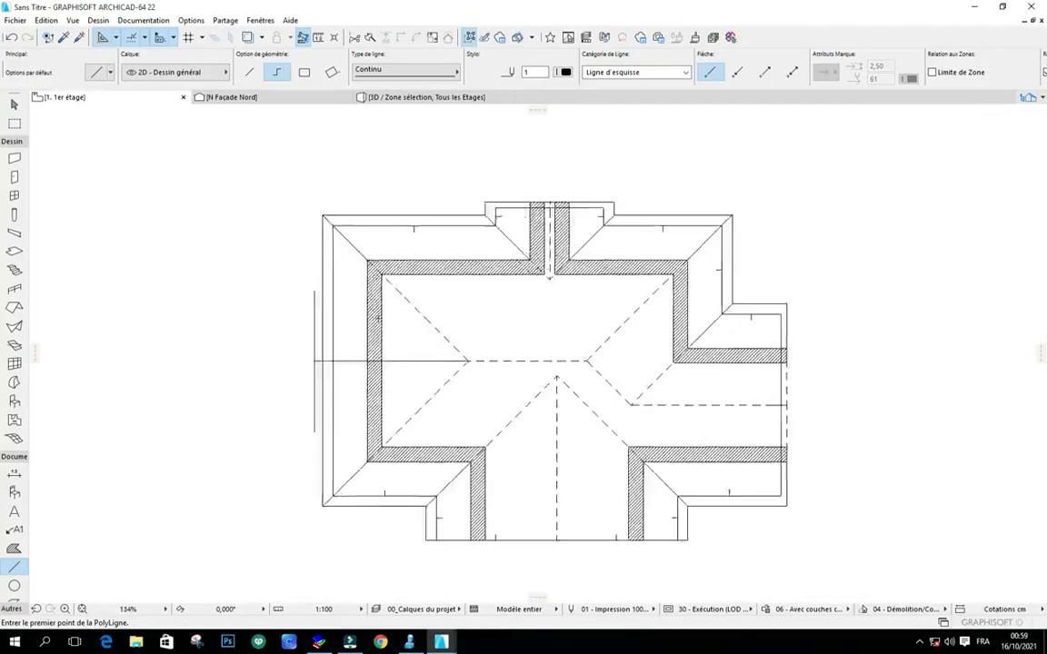
scroll(380, 320, up, 3)
shift+click(312, 265)
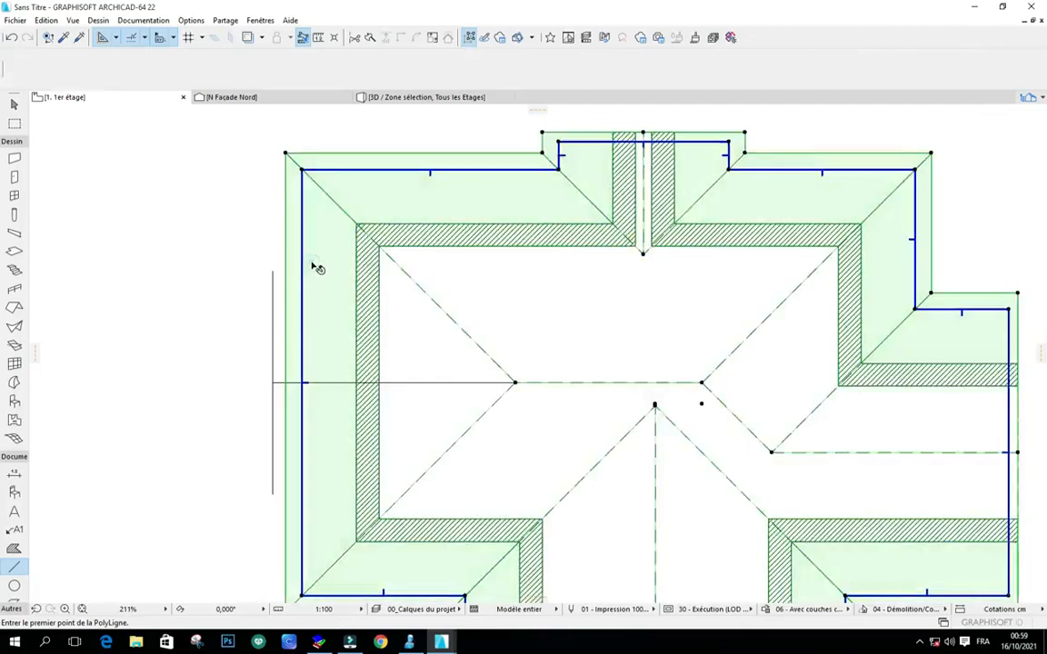
click(285, 151)
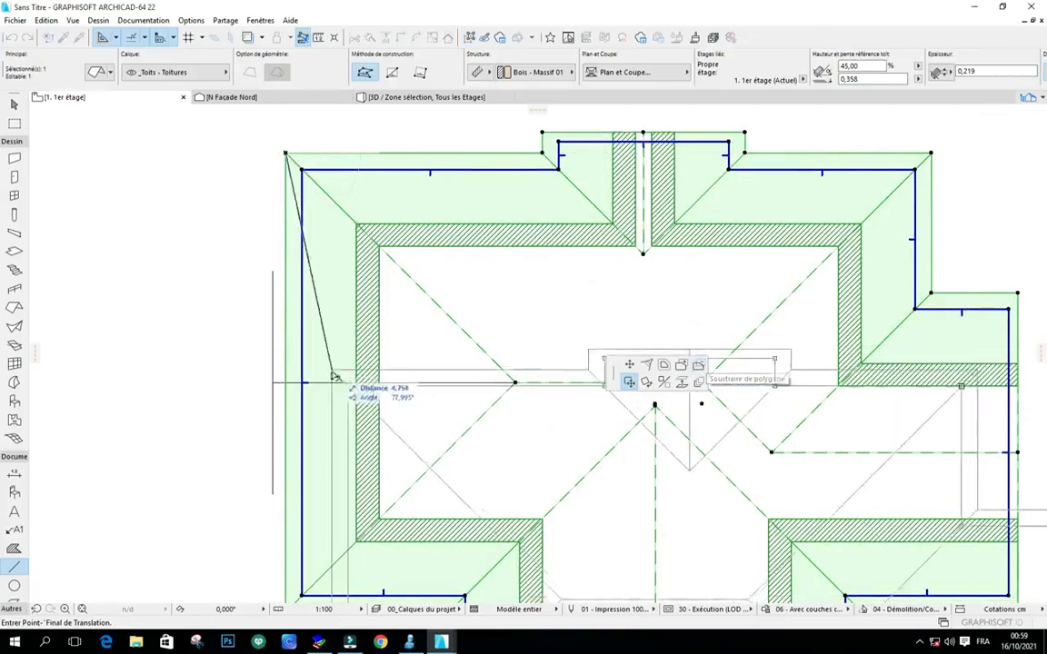
click(698, 366)
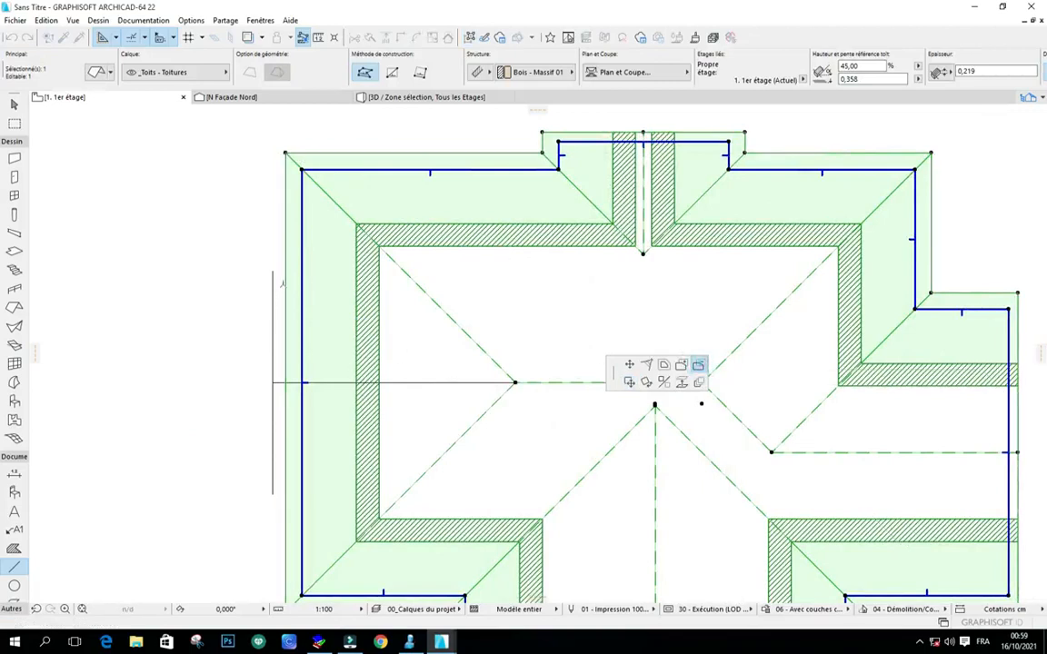
scroll(269, 272, up, 5)
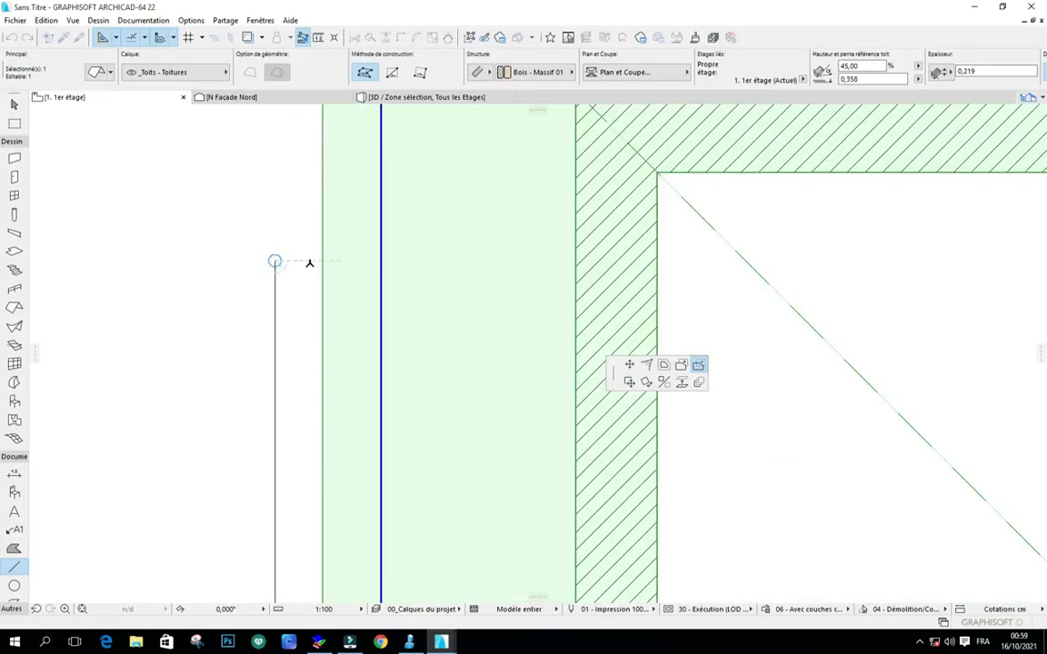
click(320, 261)
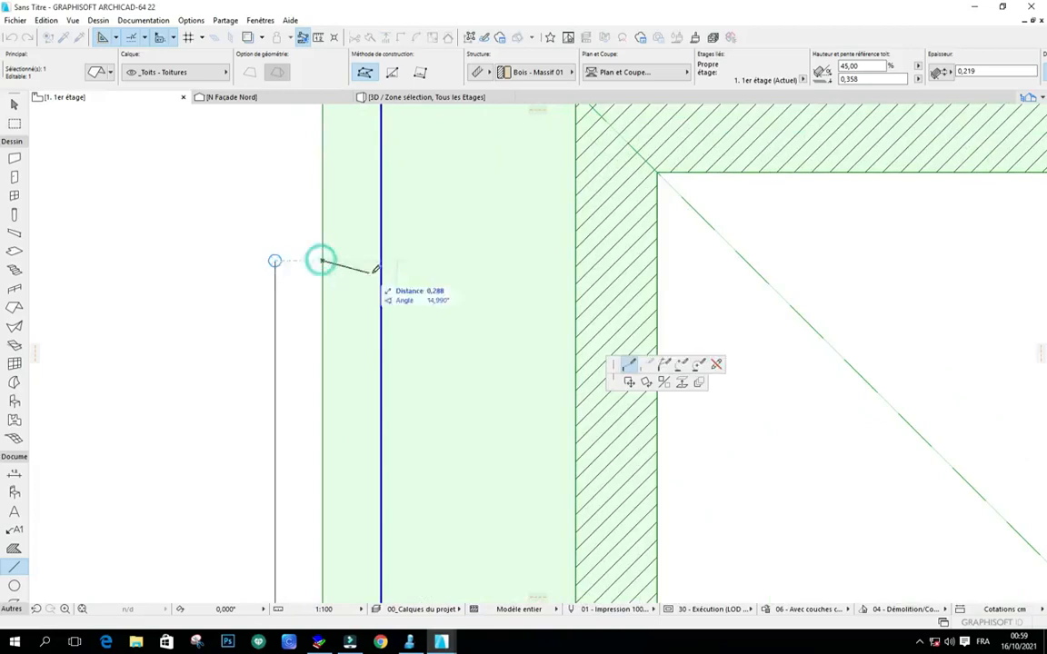
scroll(404, 263, down, 7)
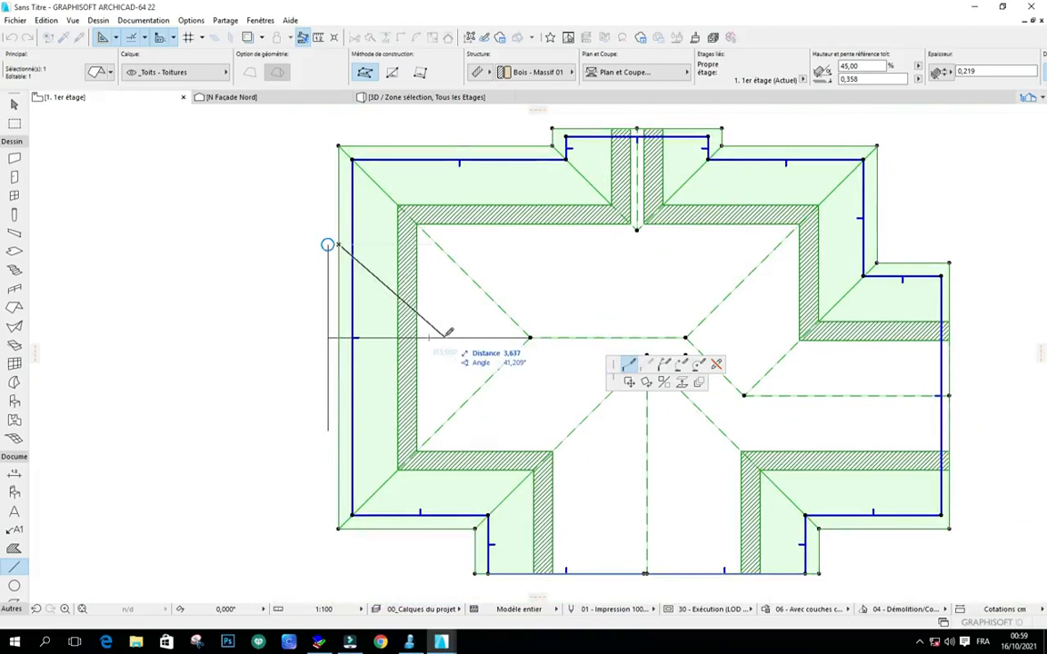
click(448, 333)
scroll(329, 429, up, 3)
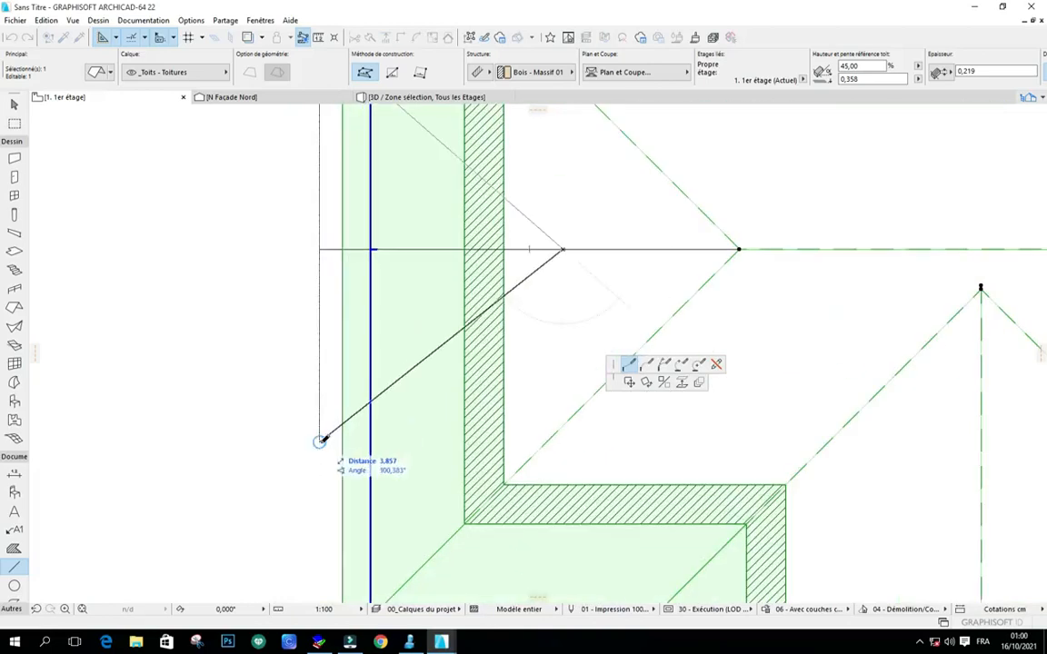
scroll(320, 440, up, 5)
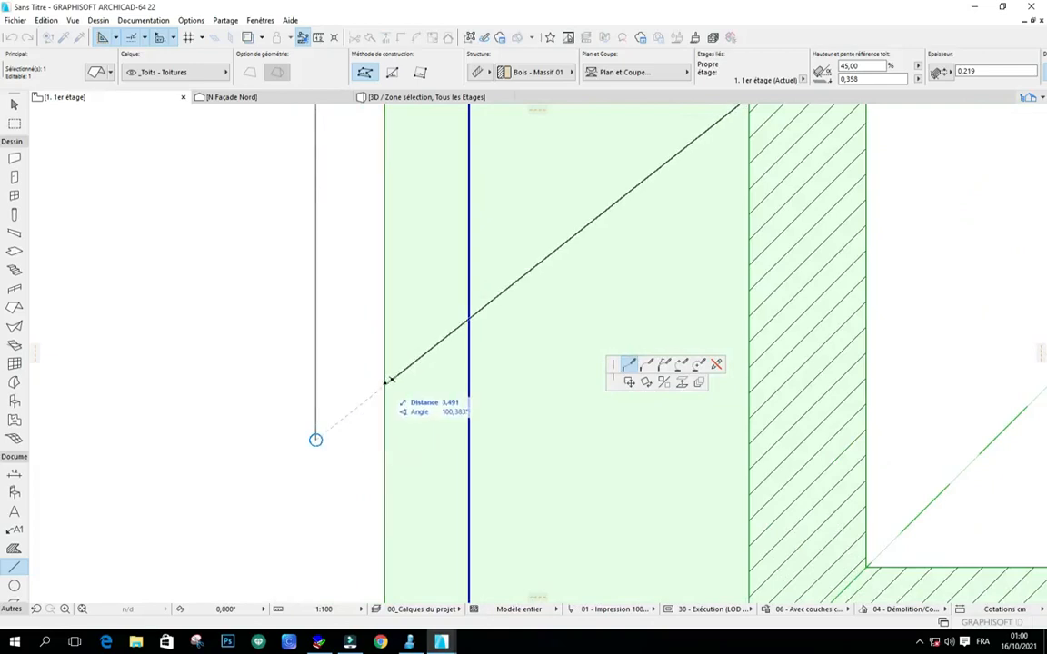
scroll(391, 431, down, 5)
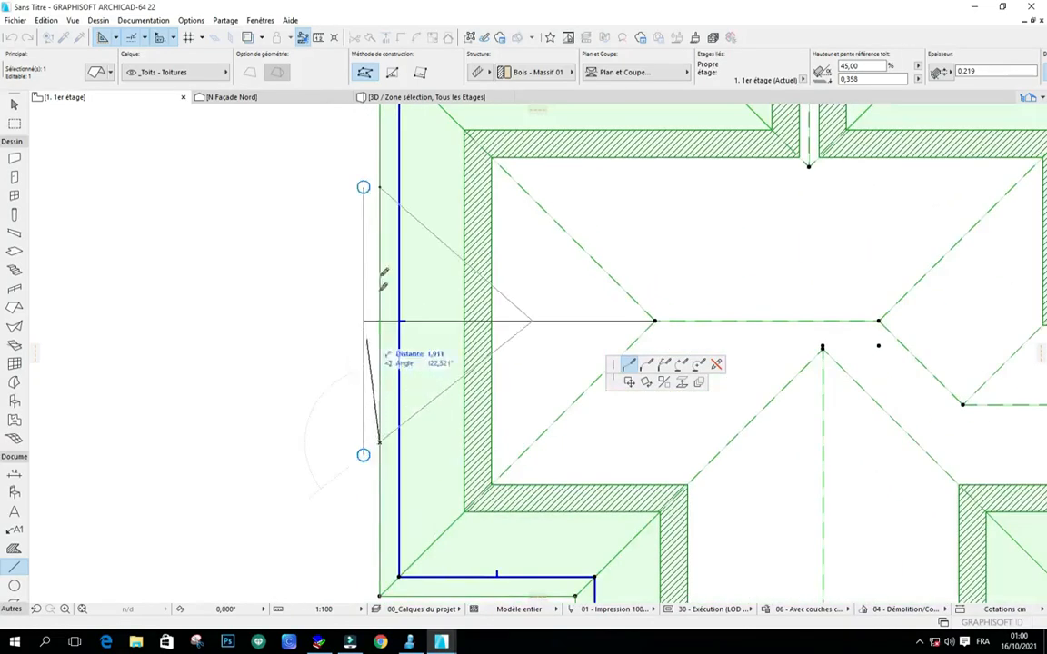
click(379, 187)
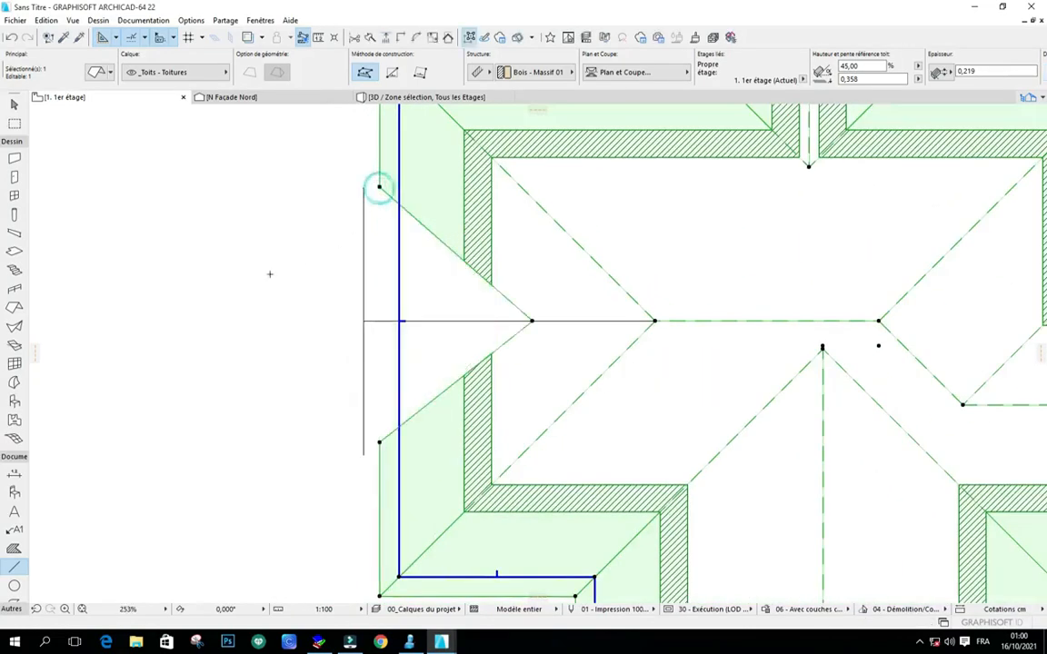
key(Escape)
Step: Examine the triangular opening in the carport-side hip and the surrounding roof in 3D from several sides
scroll(293, 339, down, 3)
right_click(235, 286)
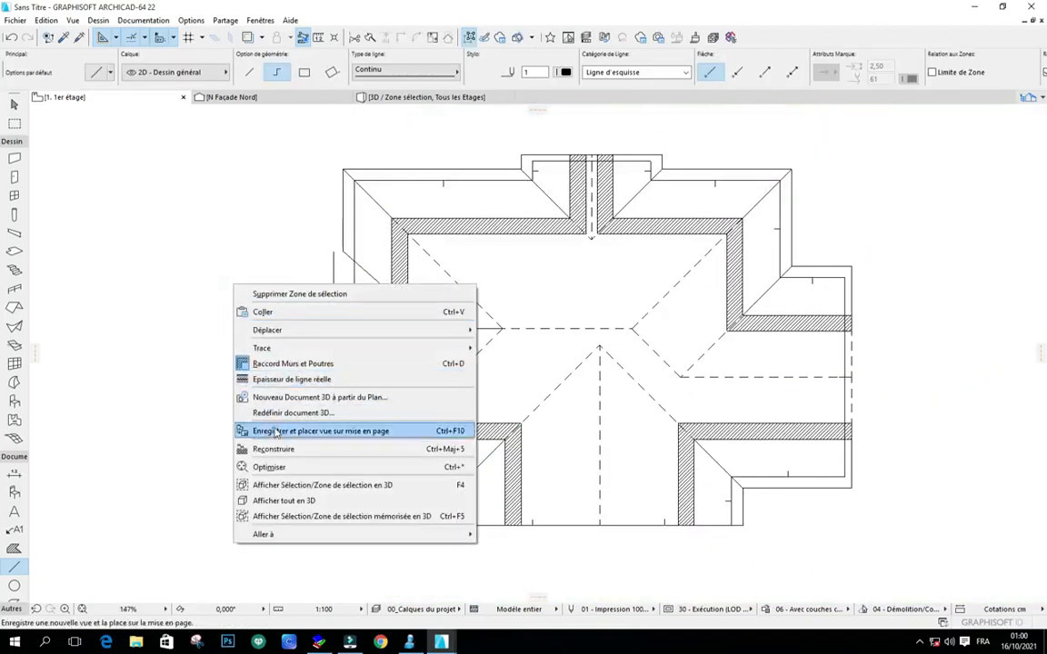
click(265, 484)
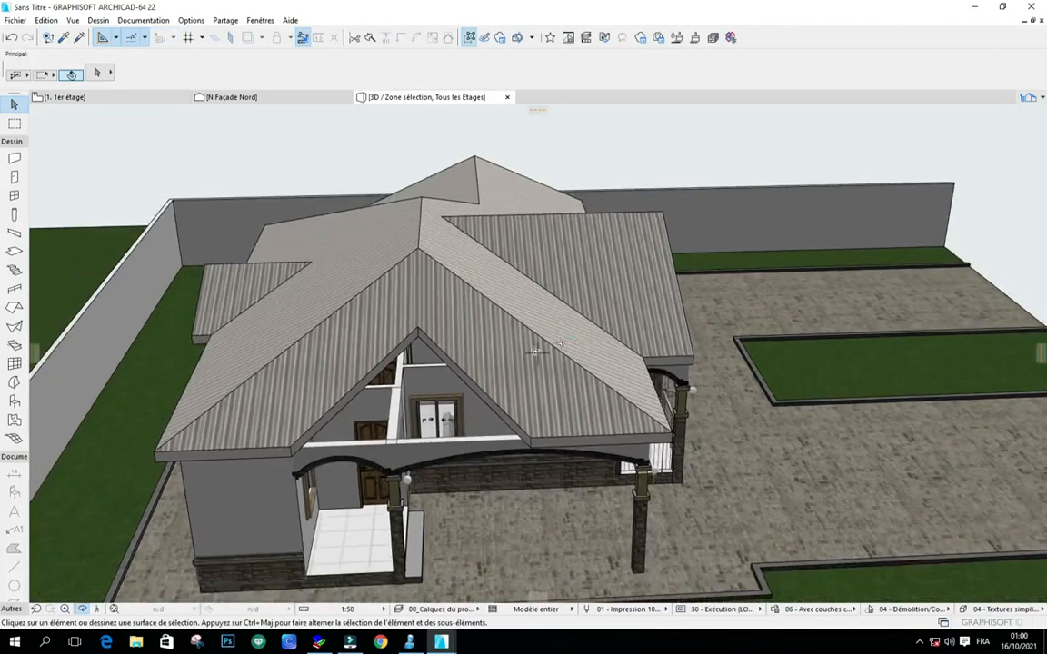
shift+middle_drag(535, 352, 668, 328)
shift+middle_drag(290, 397, 365, 377)
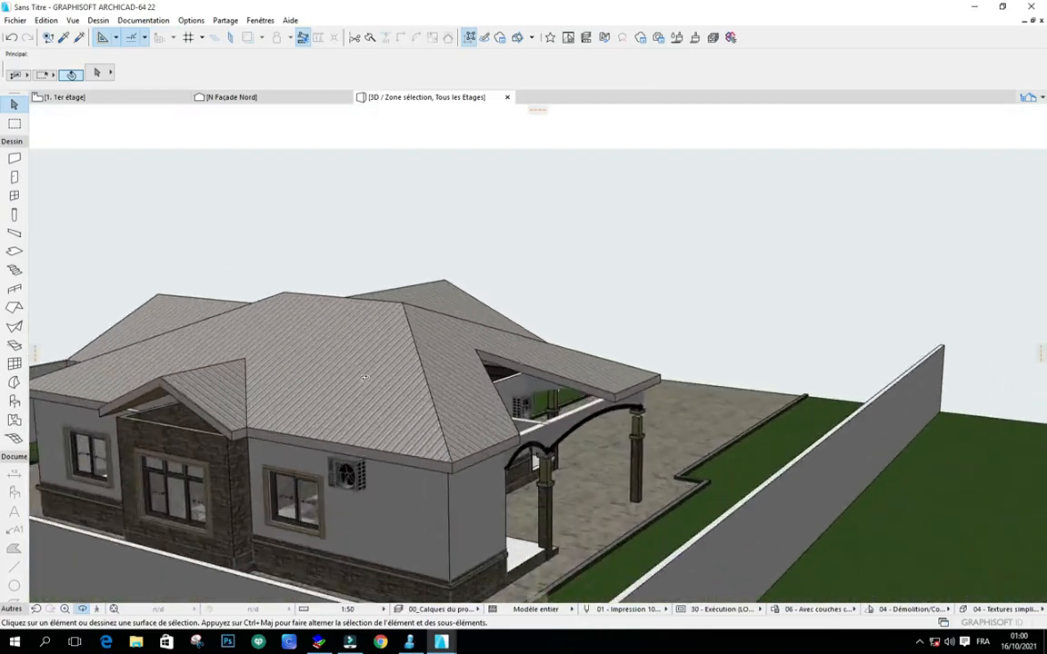
shift+middle_drag(427, 351, 613, 315)
shift+middle_drag(485, 340, 391, 327)
scroll(333, 313, up, 2)
shift+middle_drag(311, 344, 538, 109)
shift+middle_drag(536, 426, 106, 174)
Step: In the first-floor plan, place a single-plane roof's reference line along the horizontal guide, from its outer end to the triangular opening's apex
click(91, 99)
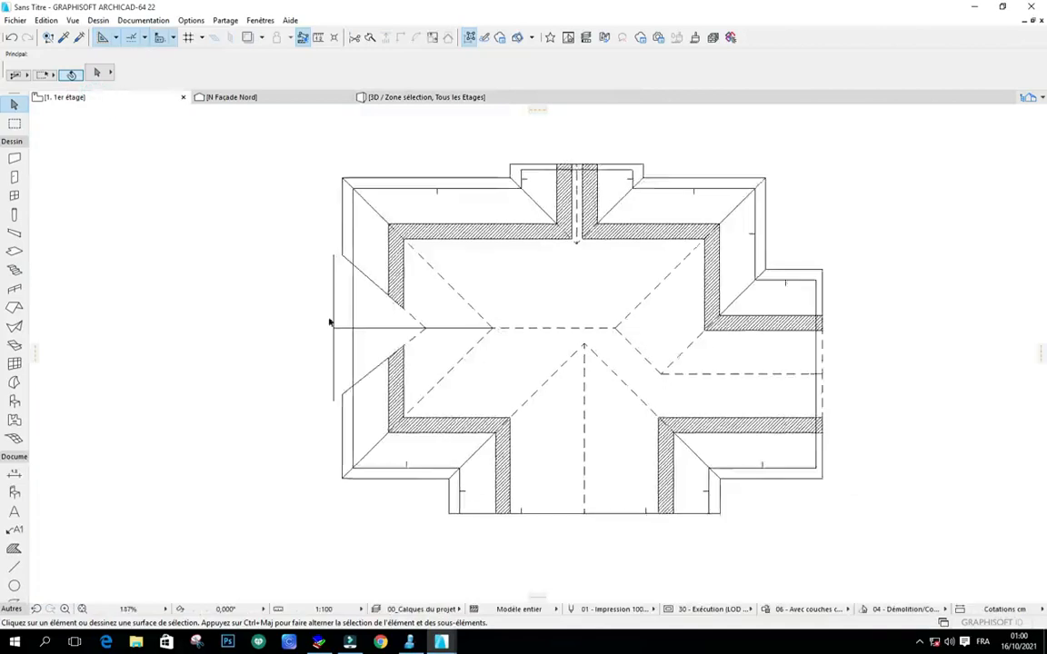
scroll(349, 304, up, 4)
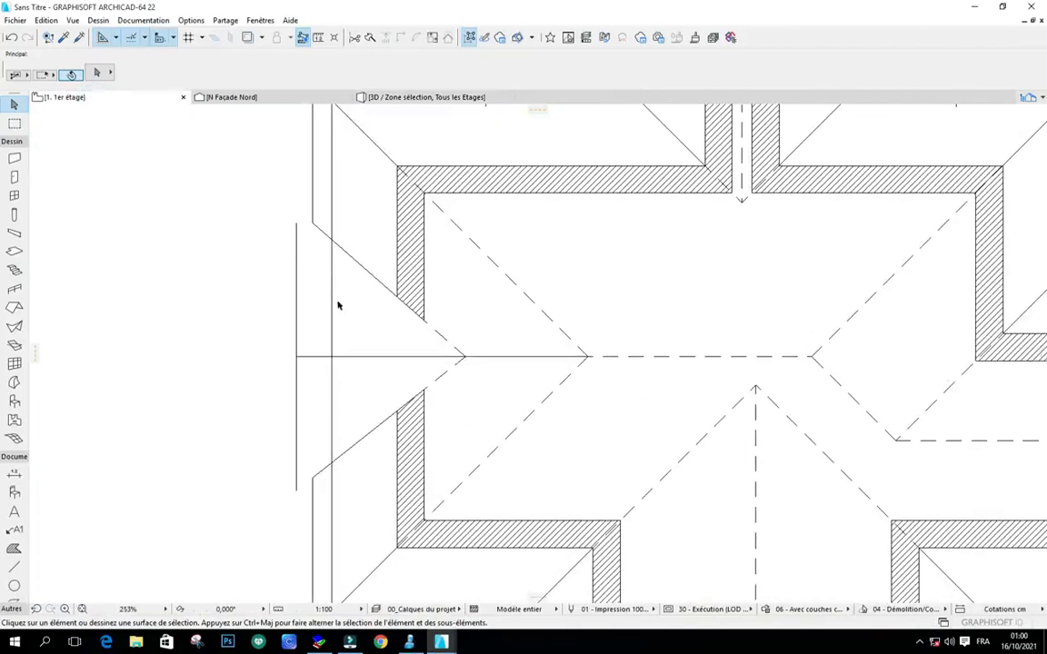
click(14, 307)
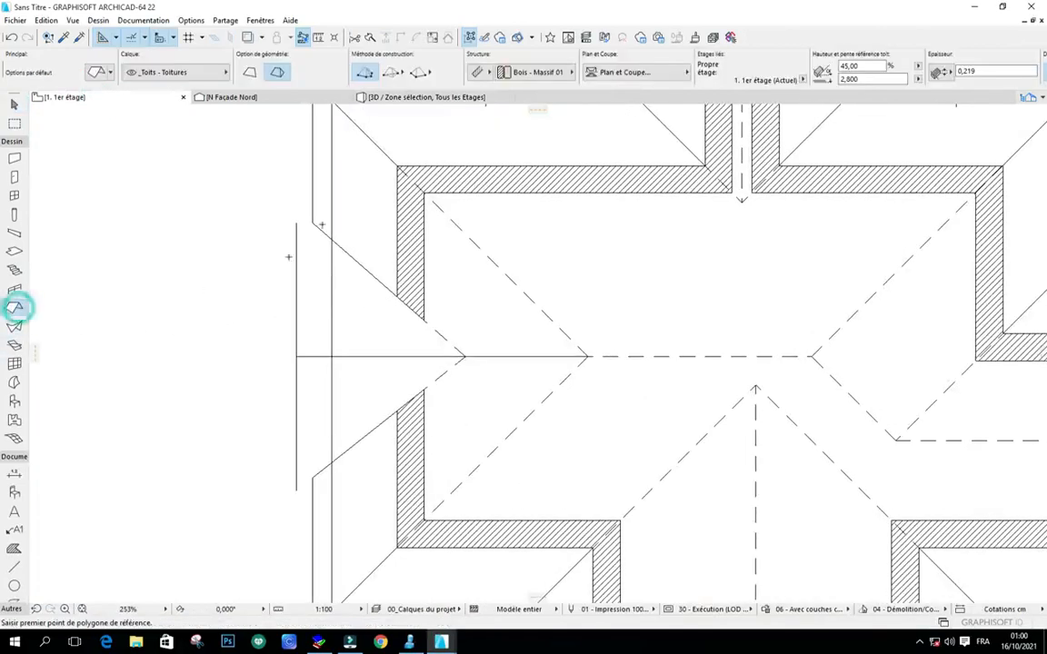
click(251, 73)
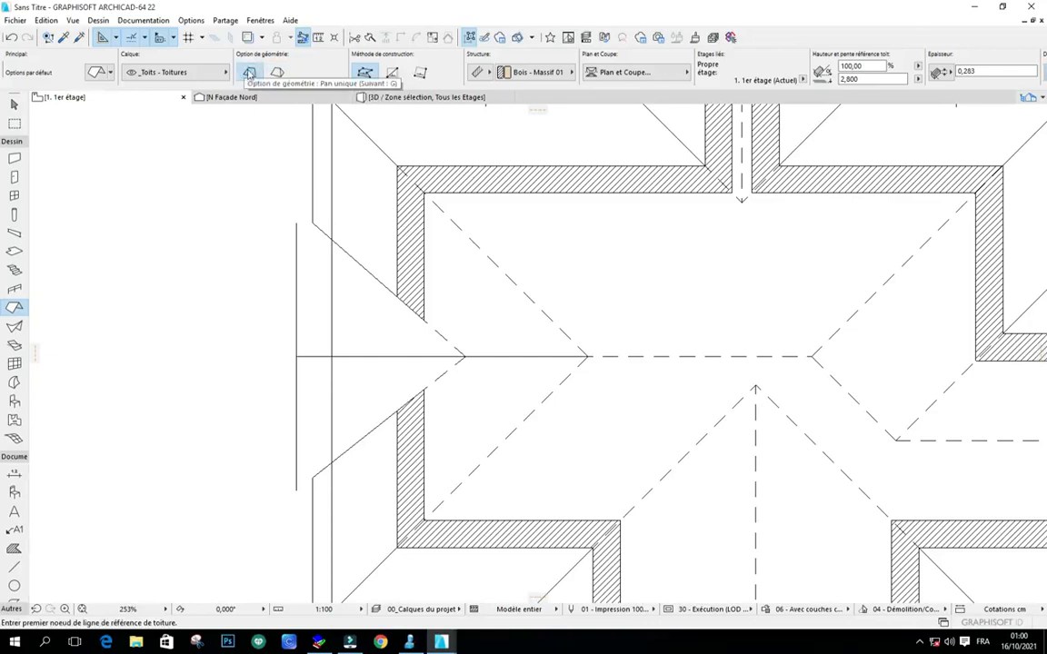
scroll(376, 341, up, 3)
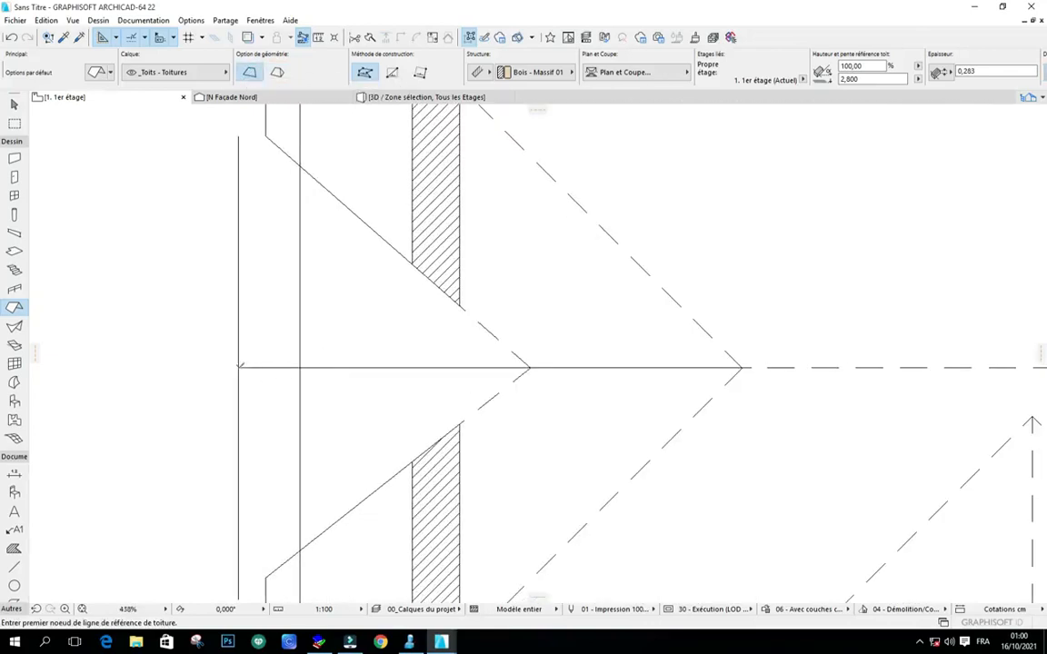
click(238, 366)
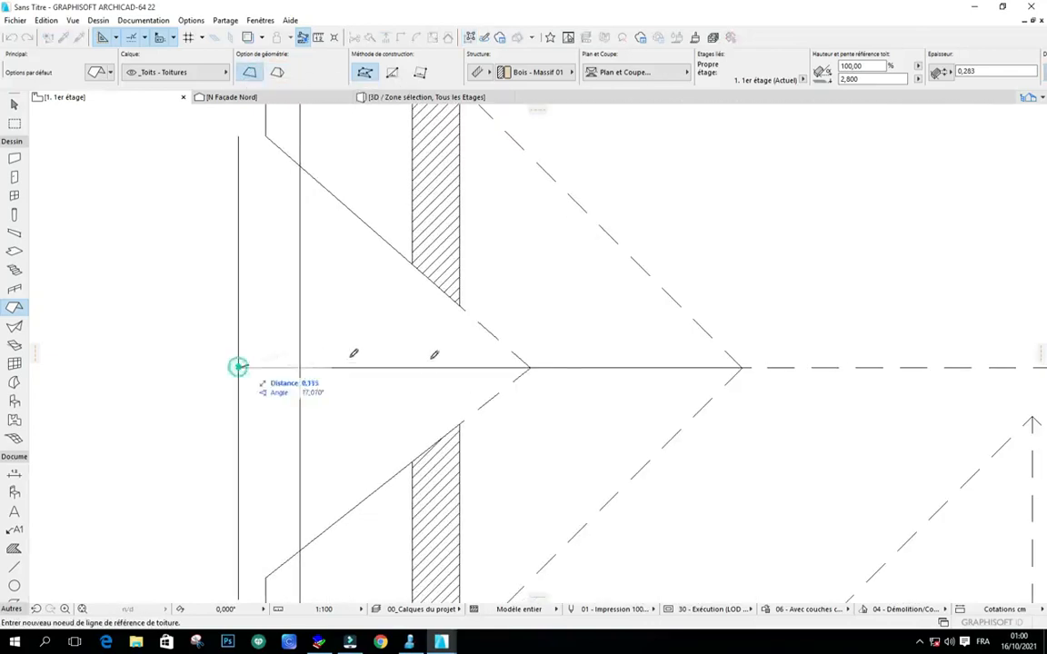
click(529, 366)
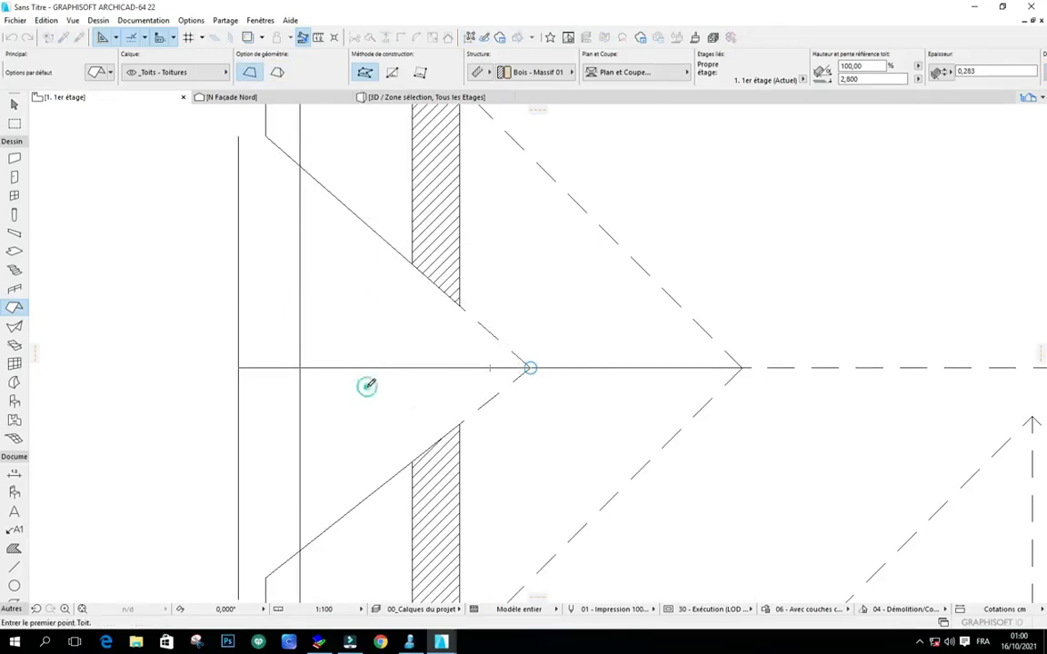
Step: Outline the single-plane roof from the guide intersection to the opening's apex, its upper eave corner, the vertical guide's upper end and back
scroll(304, 353, down, 1)
scroll(275, 360, up, 1)
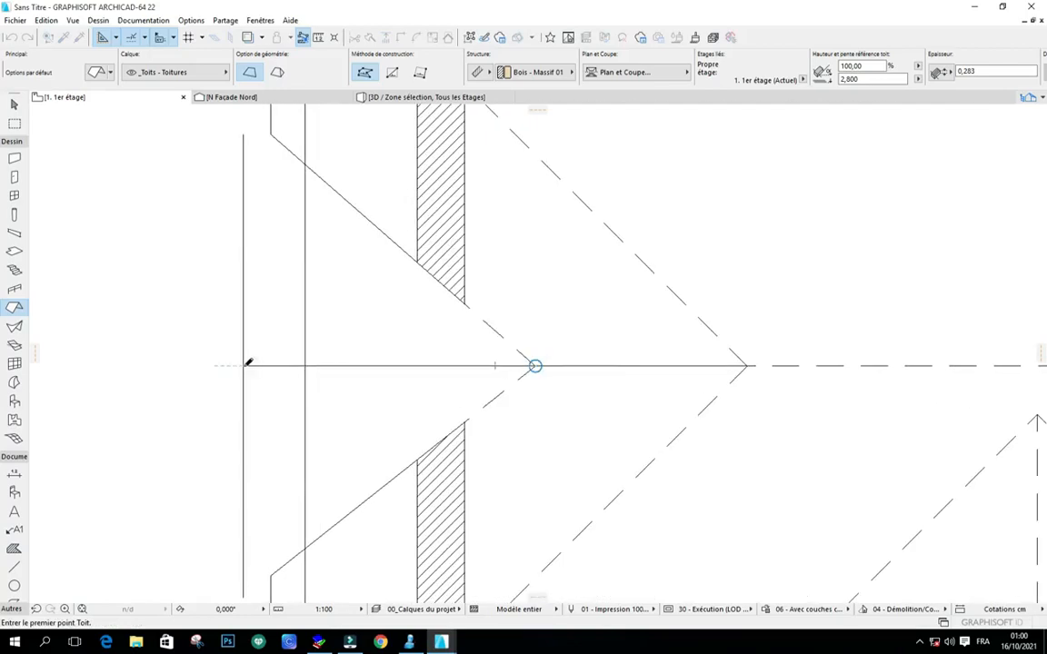
click(244, 364)
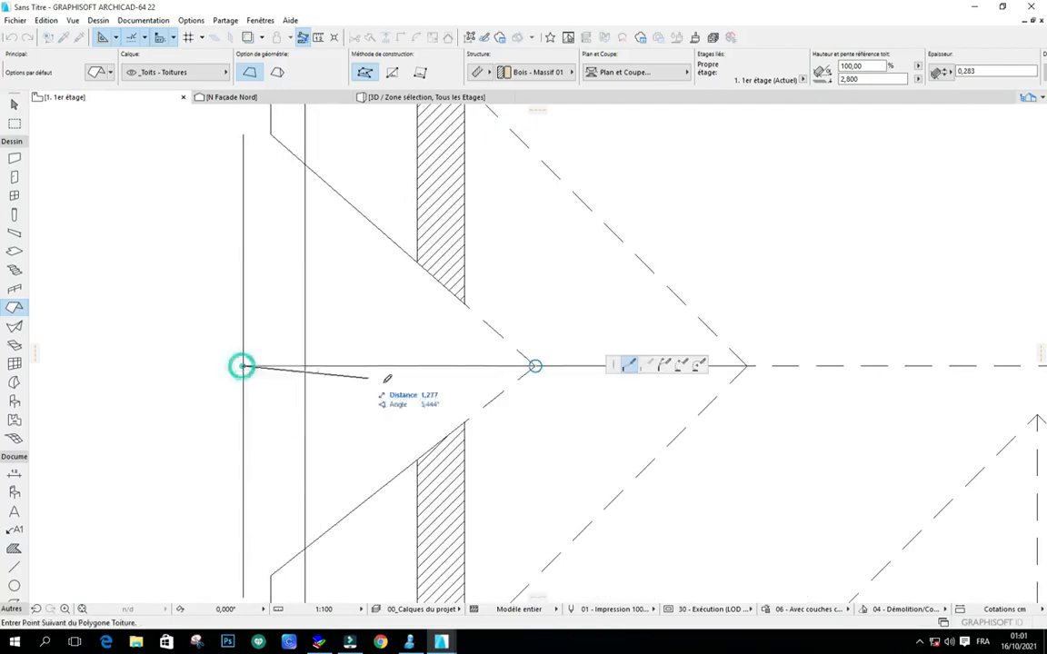
click(535, 364)
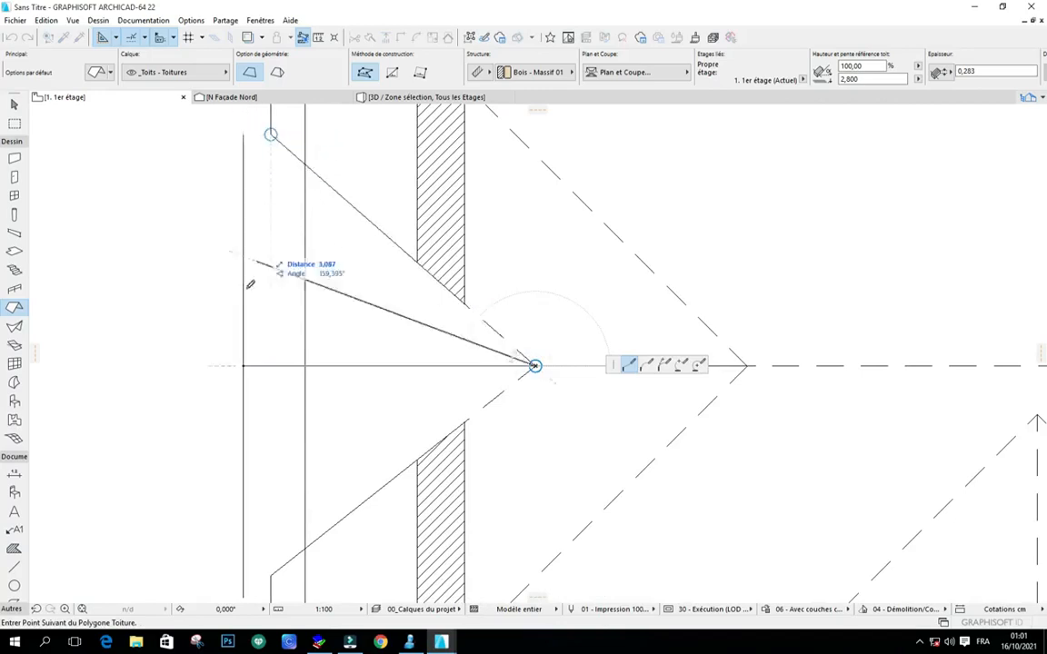
scroll(248, 300, down, 2)
scroll(244, 178, up, 3)
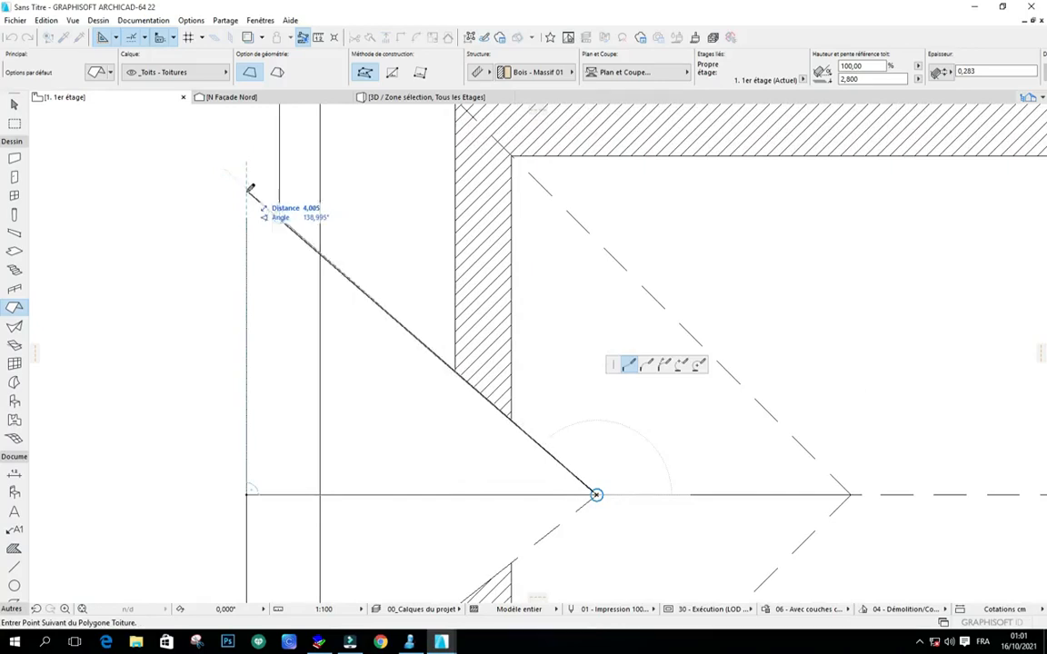
click(279, 215)
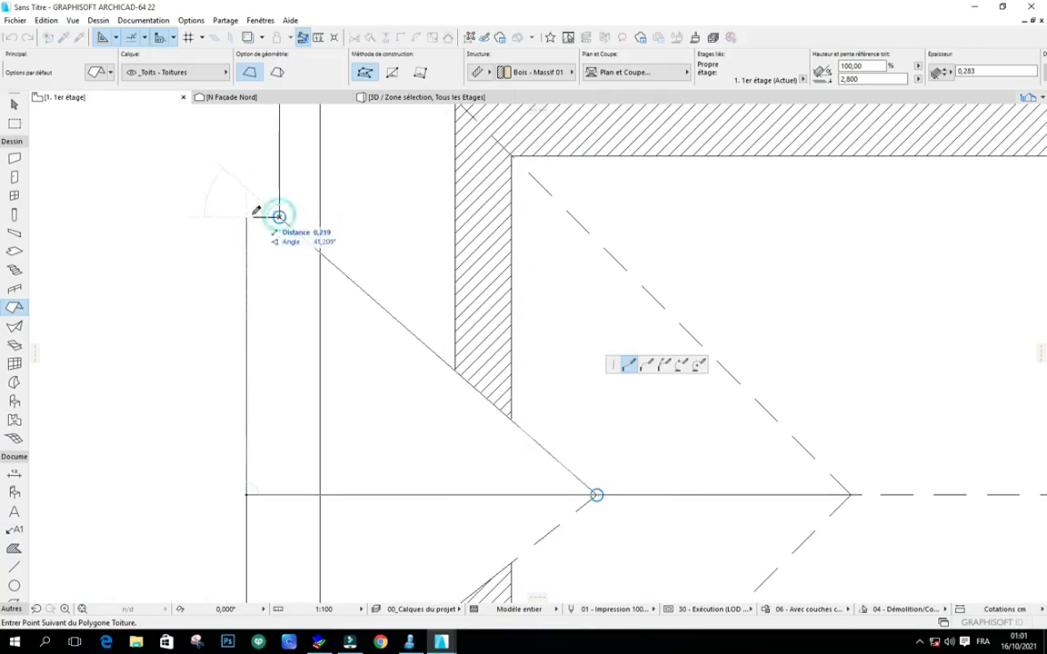
click(245, 218)
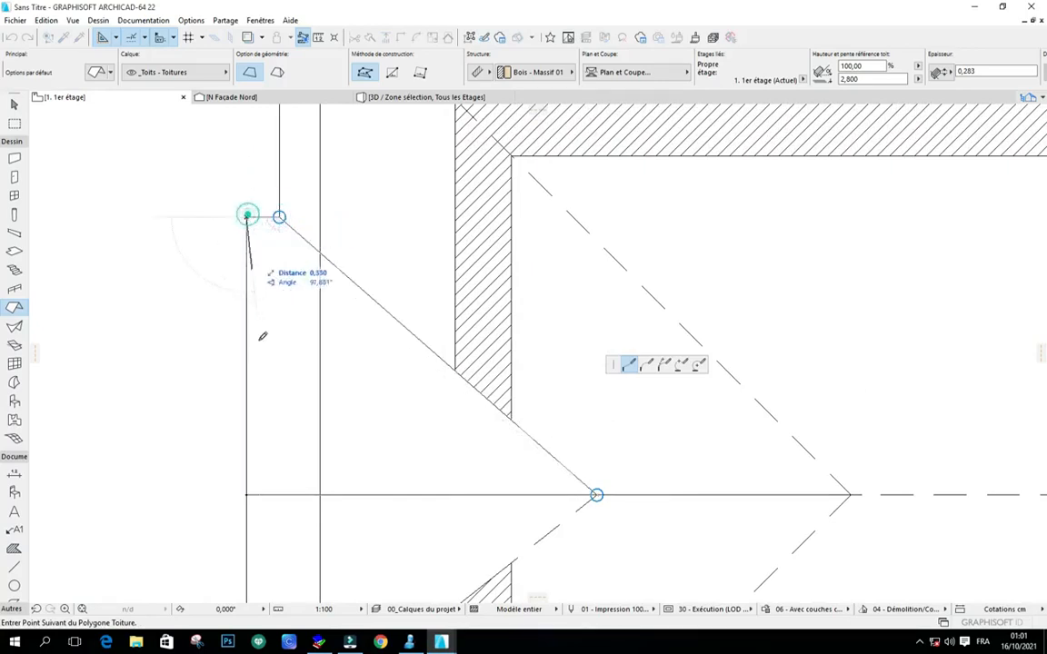
click(247, 495)
scroll(308, 350, down, 2)
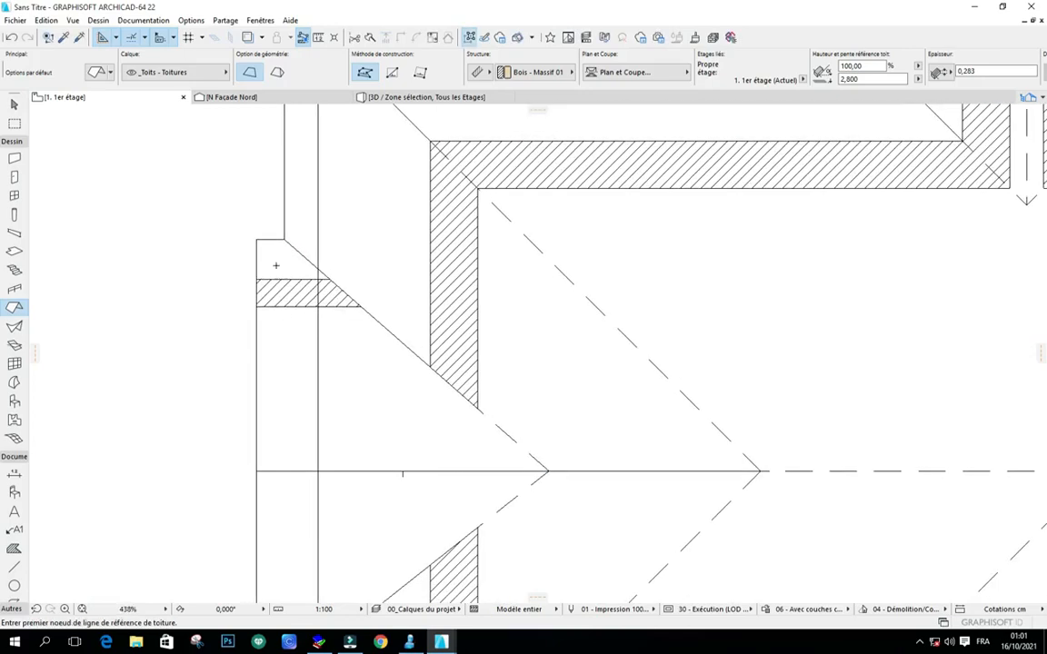
Step: Examine the new roof plane in 3D and compare its slope and thickness settings with those of the multi-plane roof
right_click(188, 288)
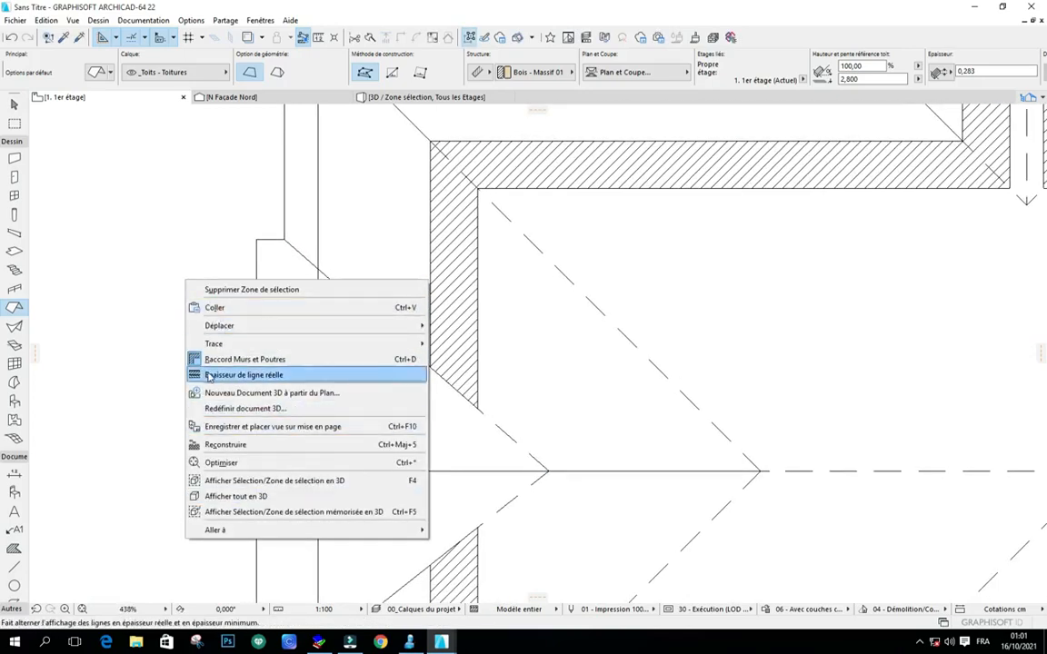
click(221, 479)
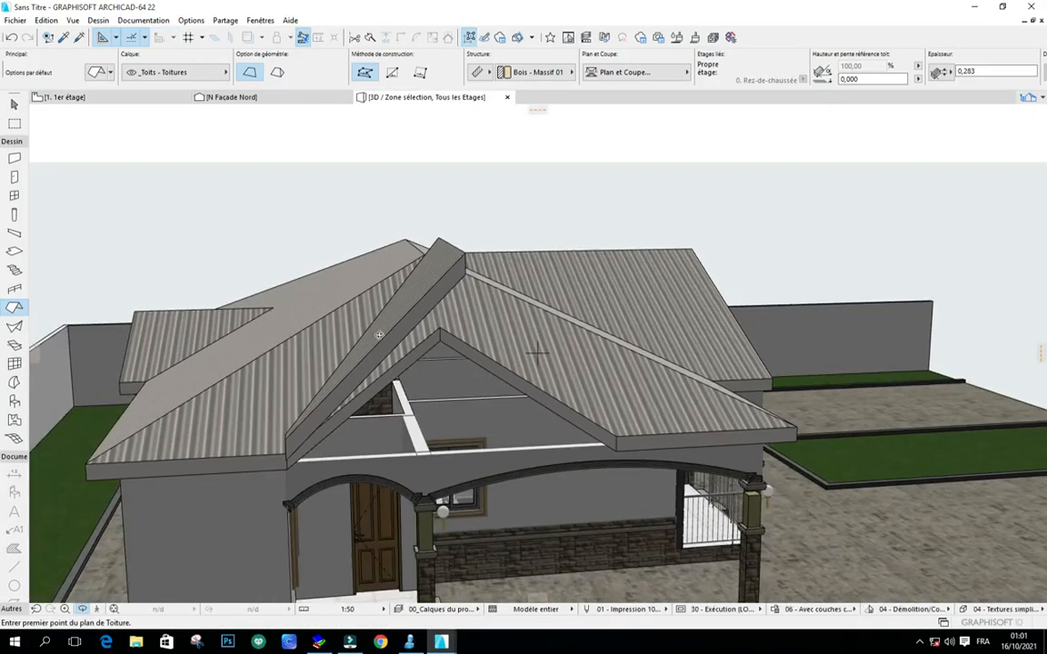
shift+middle_drag(395, 344, 418, 356)
key(Escape)
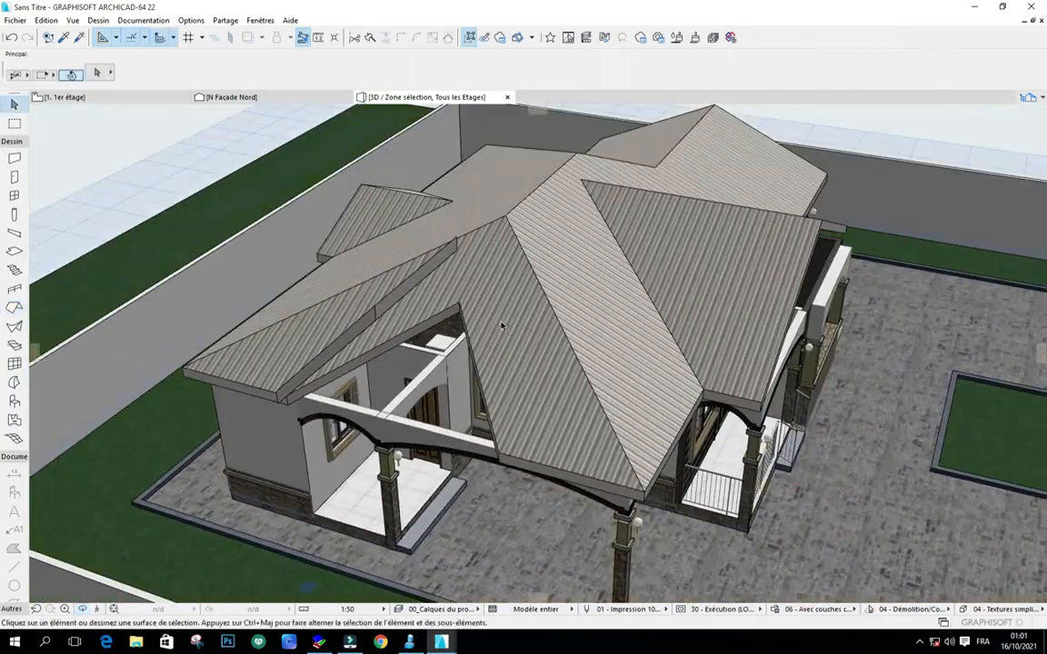
click(503, 324)
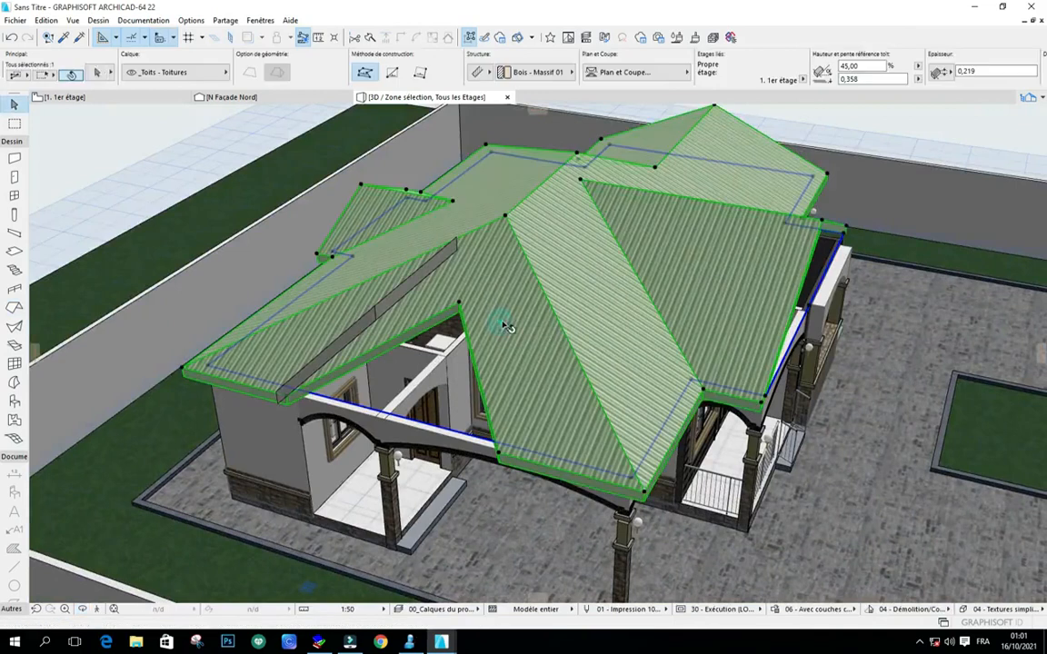
click(834, 124)
click(407, 293)
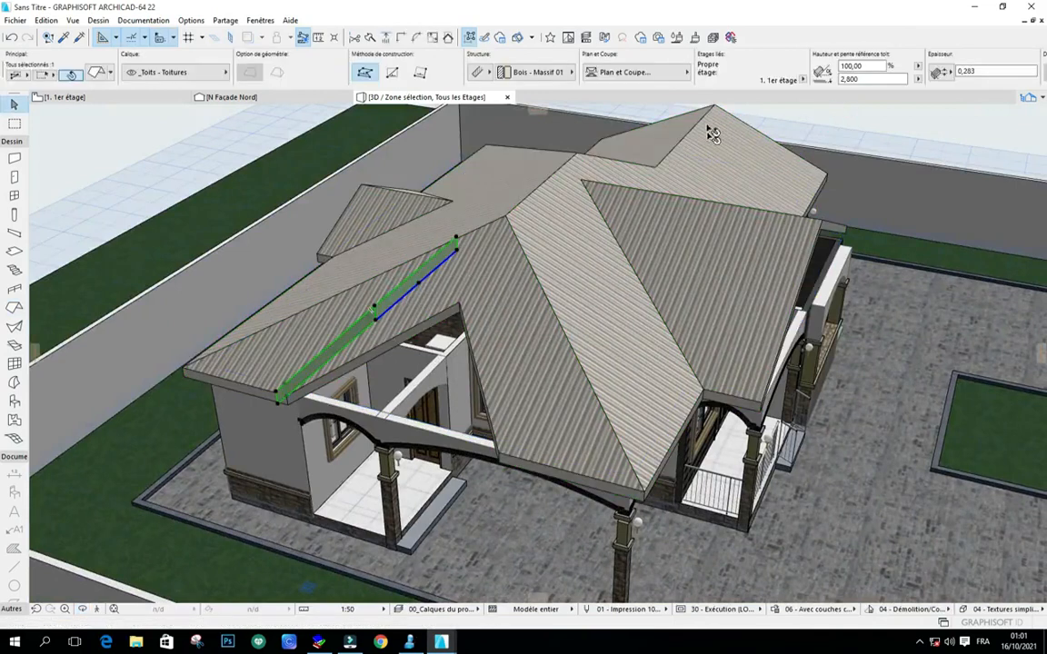
click(870, 65)
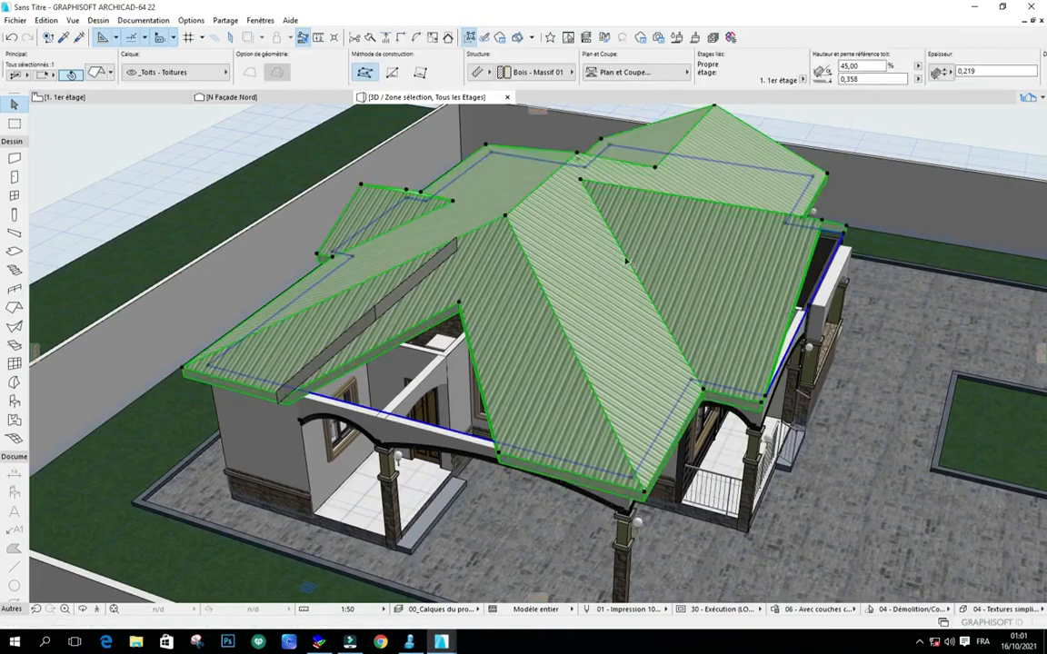
click(881, 116)
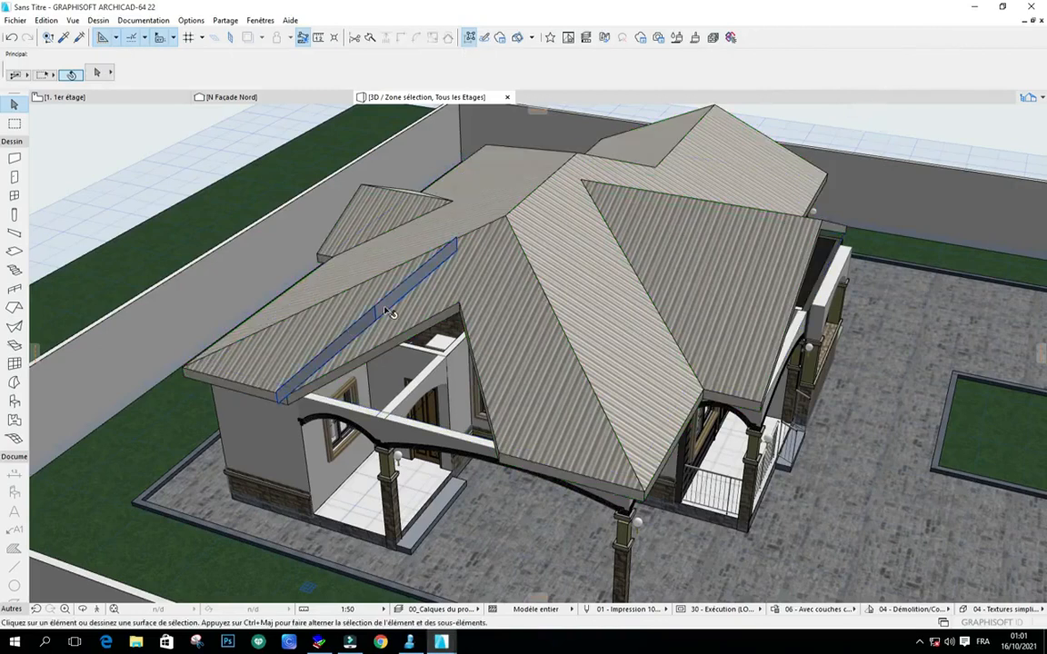
Step: Set the new single-plane roof's slope to 45 %
click(386, 310)
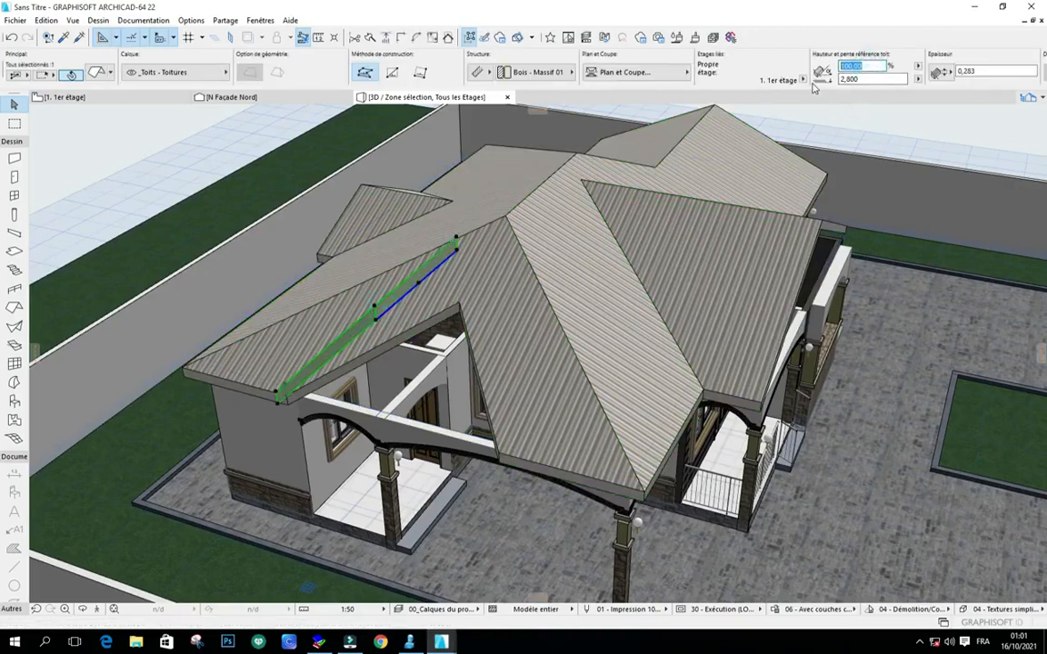
click(854, 118)
shift+middle_drag(687, 244, 457, 334)
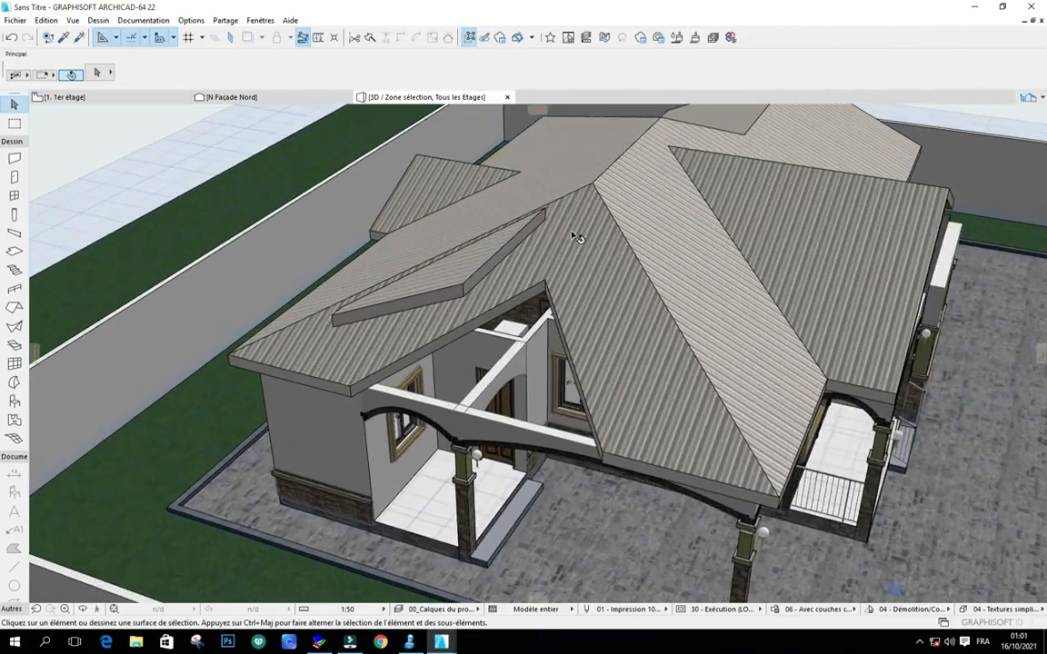
Step: Move the single-plane roof straight down so its upper inner corner meets the apex of the carport-side triangular opening
scroll(574, 237, up, 5)
click(536, 210)
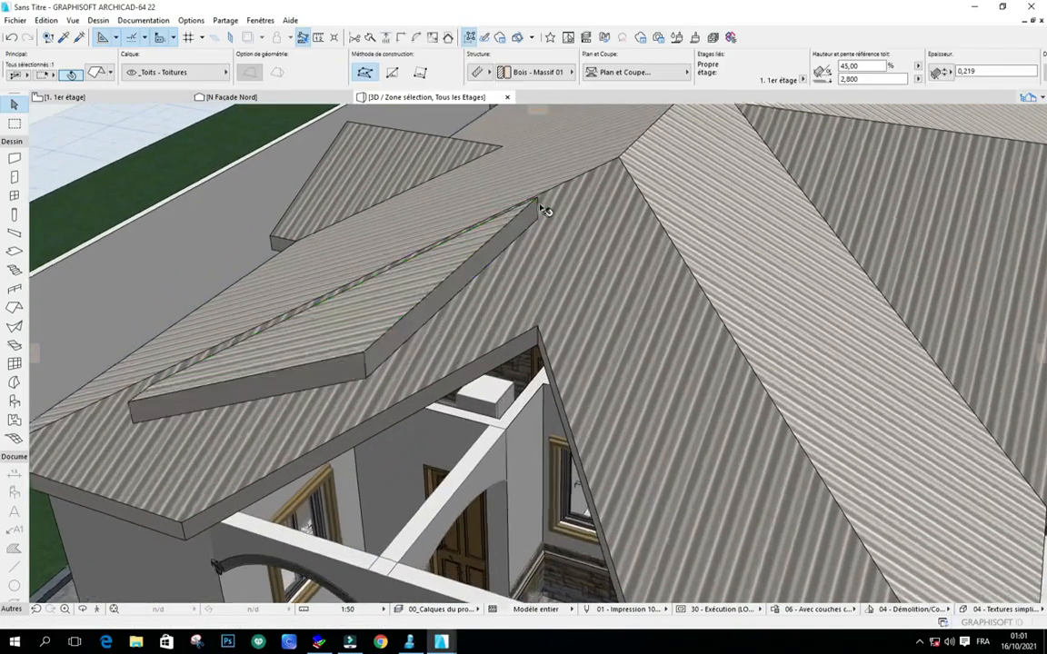
scroll(539, 205, up, 2)
click(538, 198)
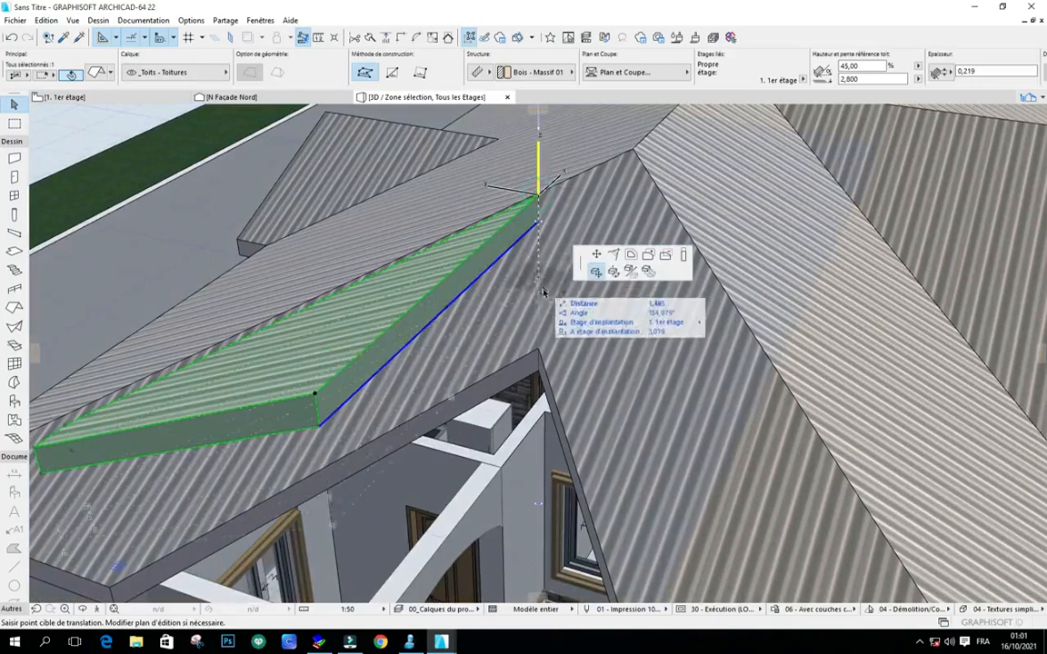
click(539, 353)
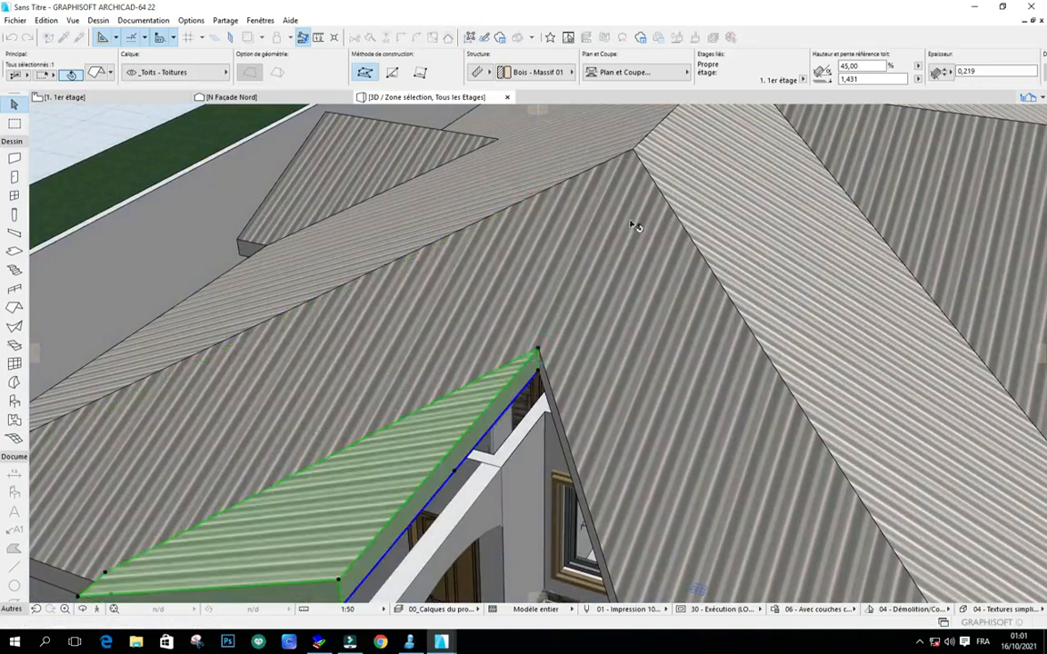
Step: Adjust the single-plane roof's slope graphically until its lower corner meets the underside of the main roof's eave, and inspect the fit
scroll(634, 226, down, 3)
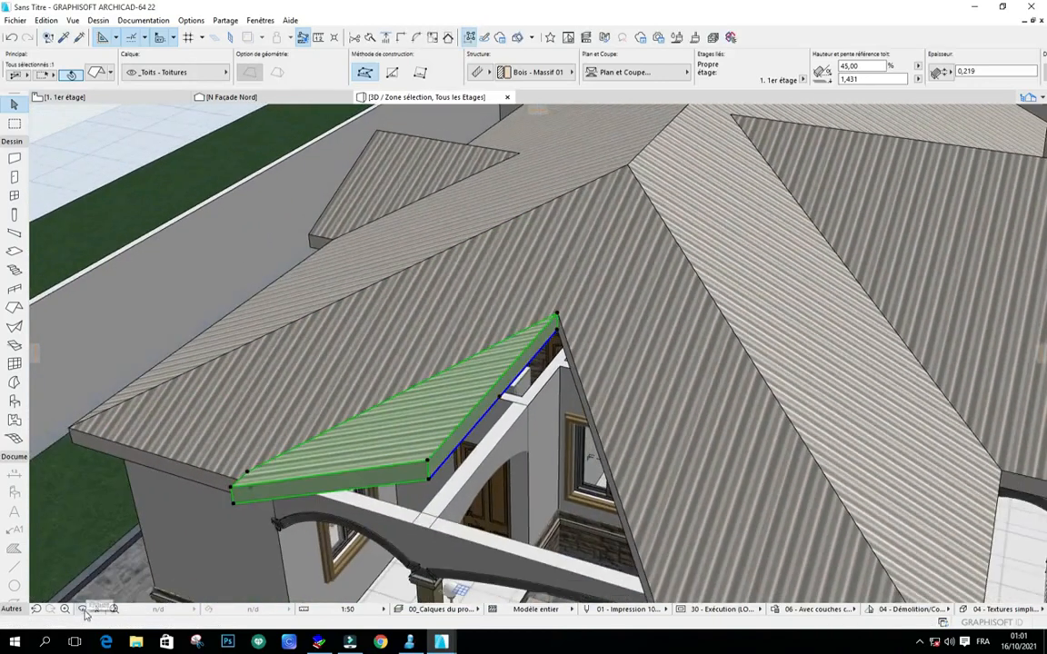
click(84, 611)
drag(80, 539, 258, 480)
key(Escape)
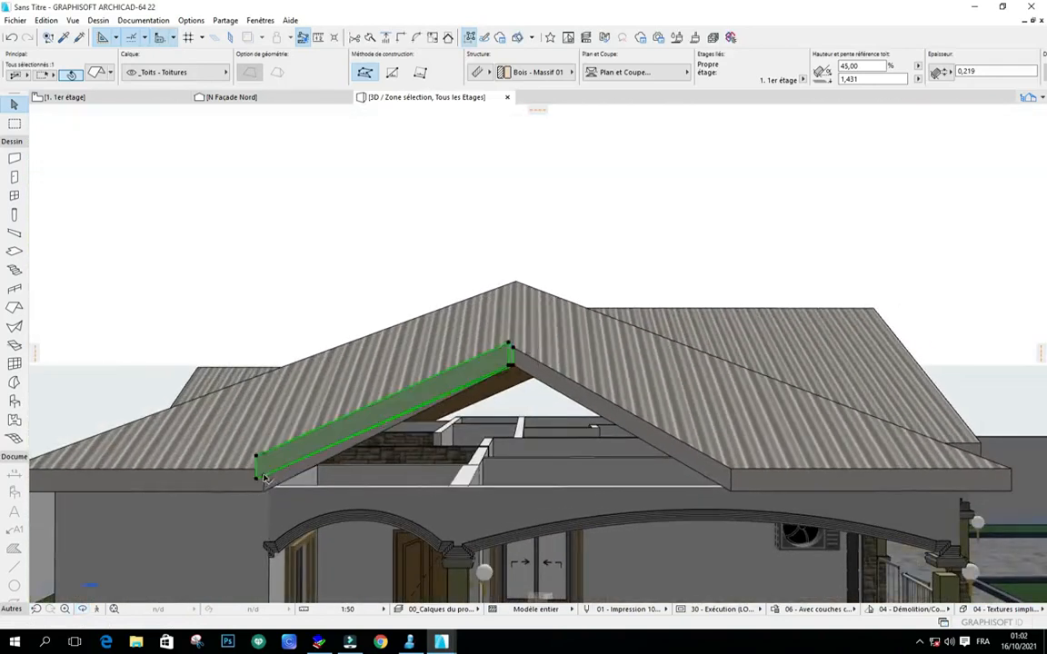
click(262, 478)
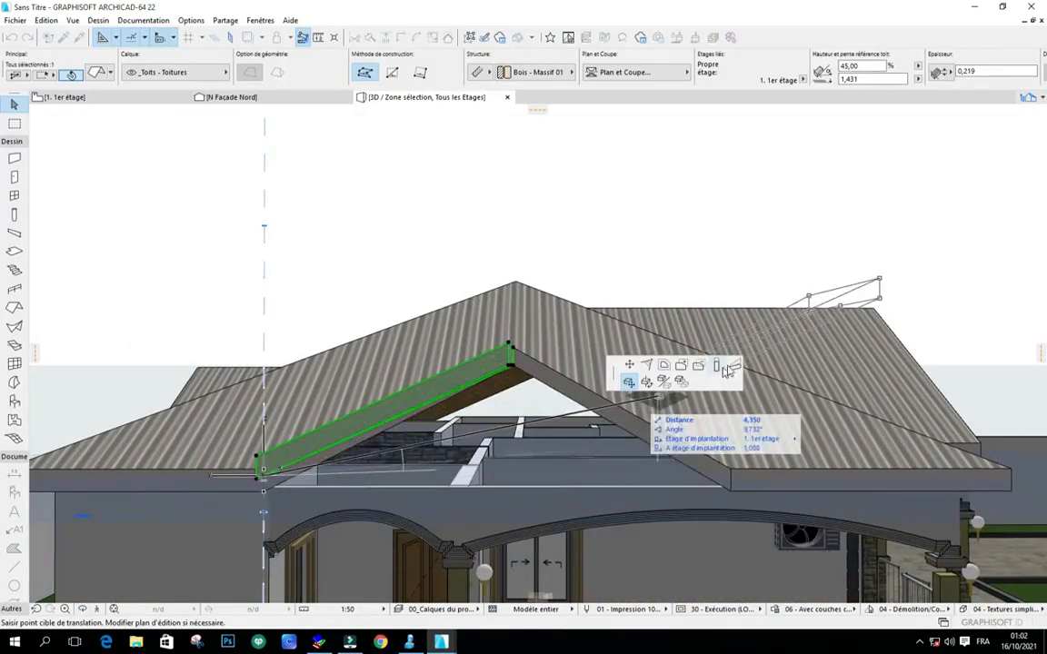
click(734, 366)
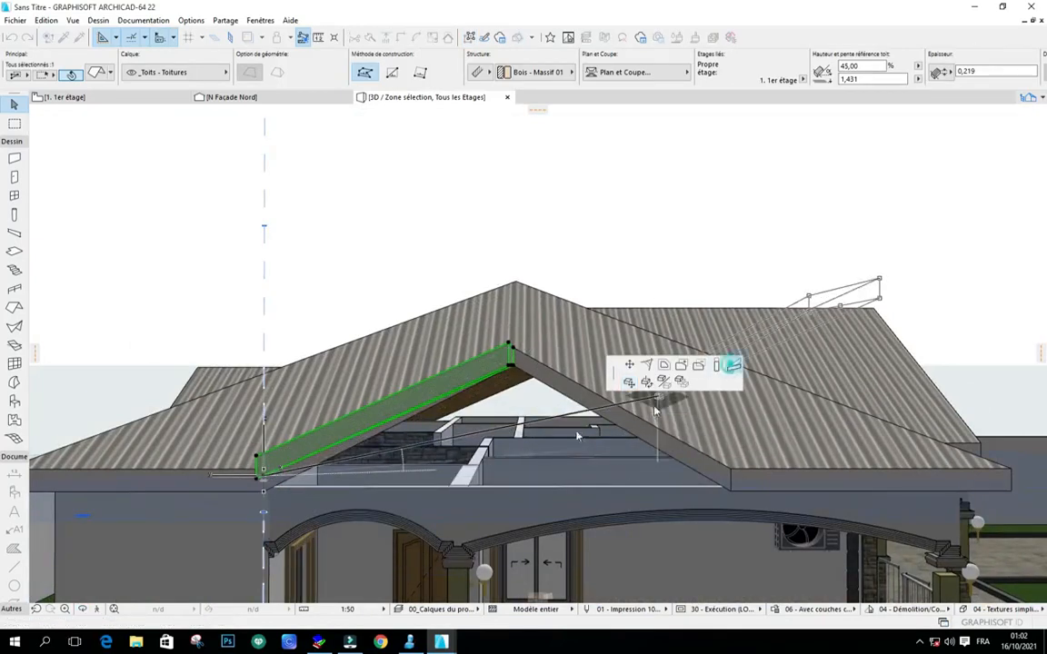
click(264, 492)
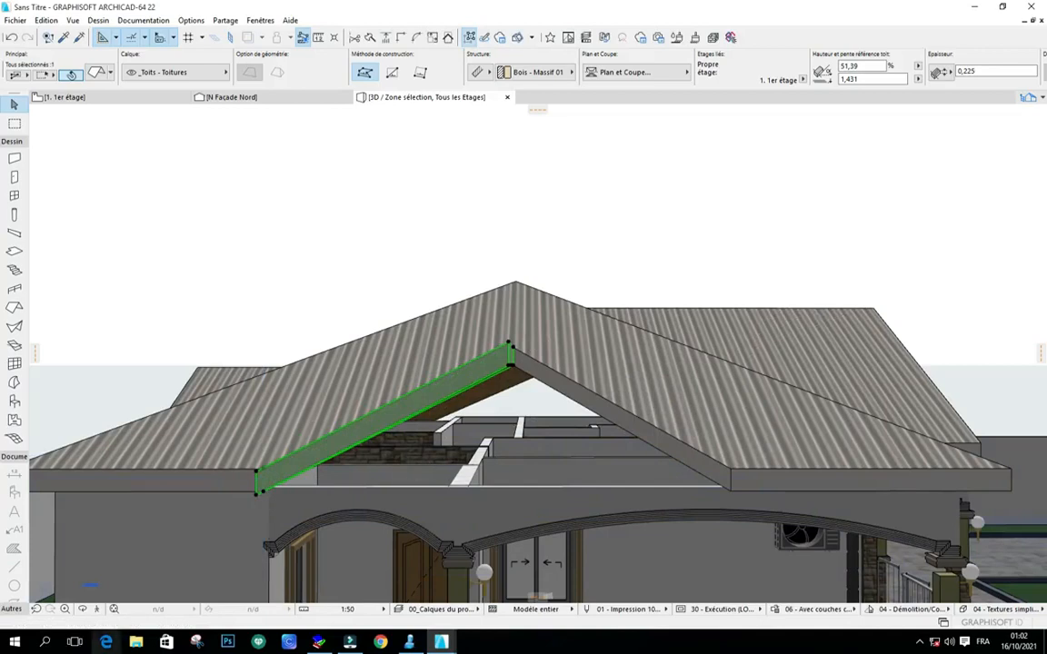
mouse_move(91, 494)
shift+middle_down()
mouse_move(440, 405)
mouse_move(433, 417)
shift+middle_up()
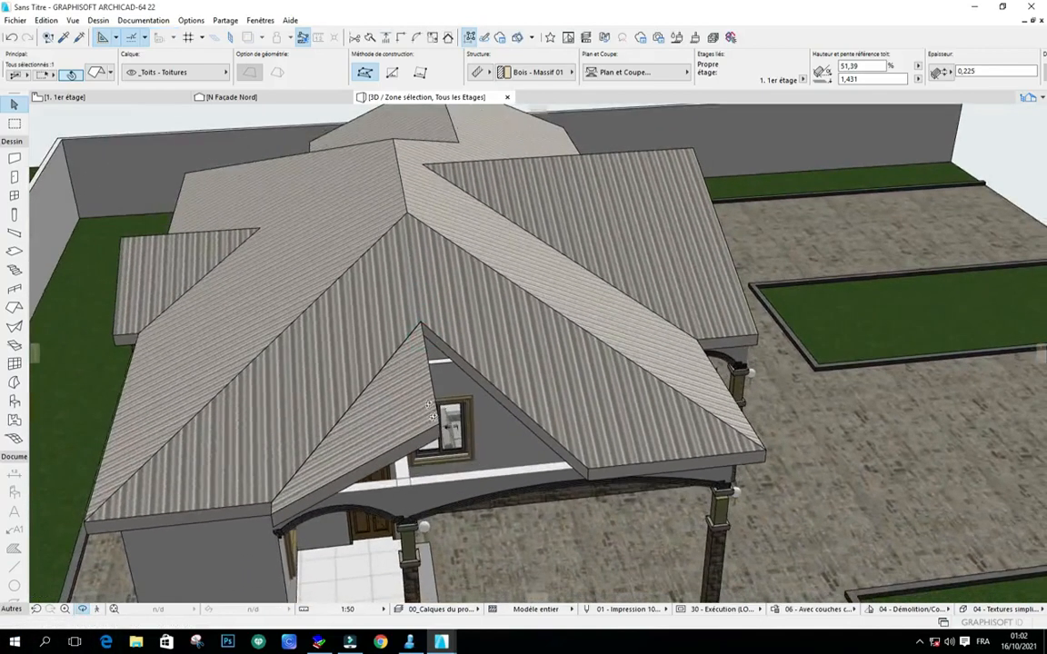
shift+middle_drag(360, 336, 523, 361)
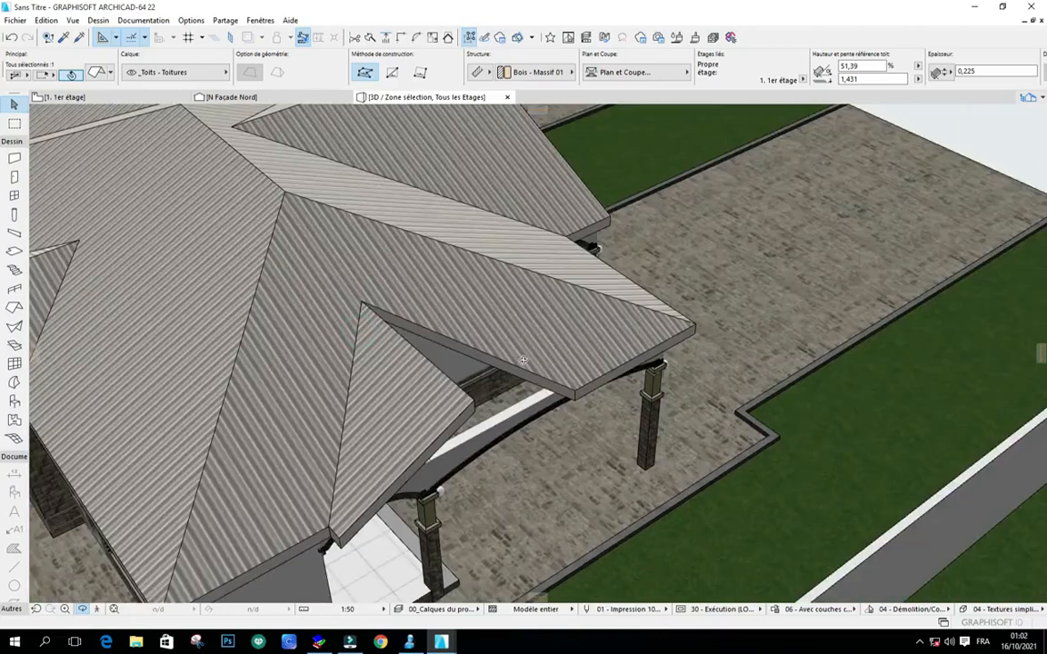
shift+middle_drag(373, 371, 302, 354)
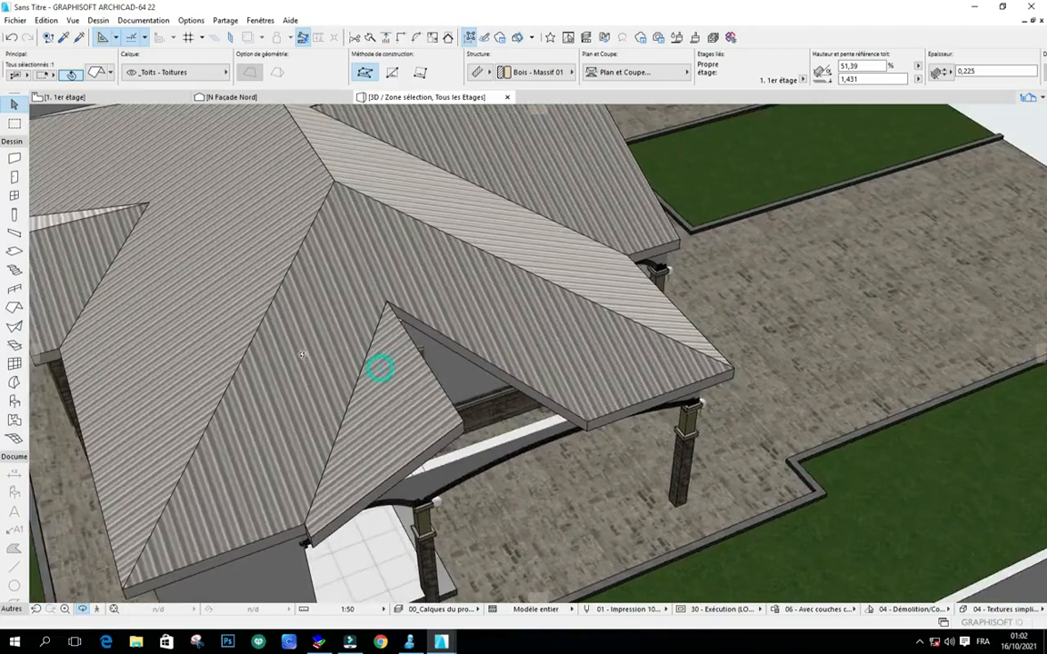
Step: In the first-floor plan, mirror one copy of the single-plane roof about its horizontal ridge line, starting from the opening's apex
click(61, 96)
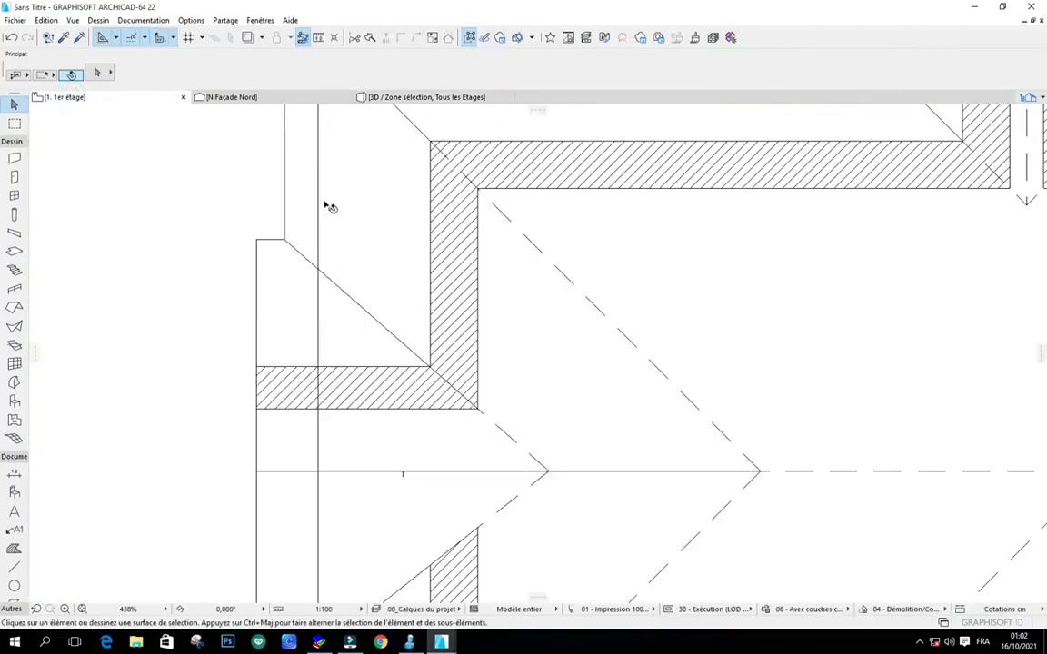
scroll(309, 258, up, 2)
click(371, 320)
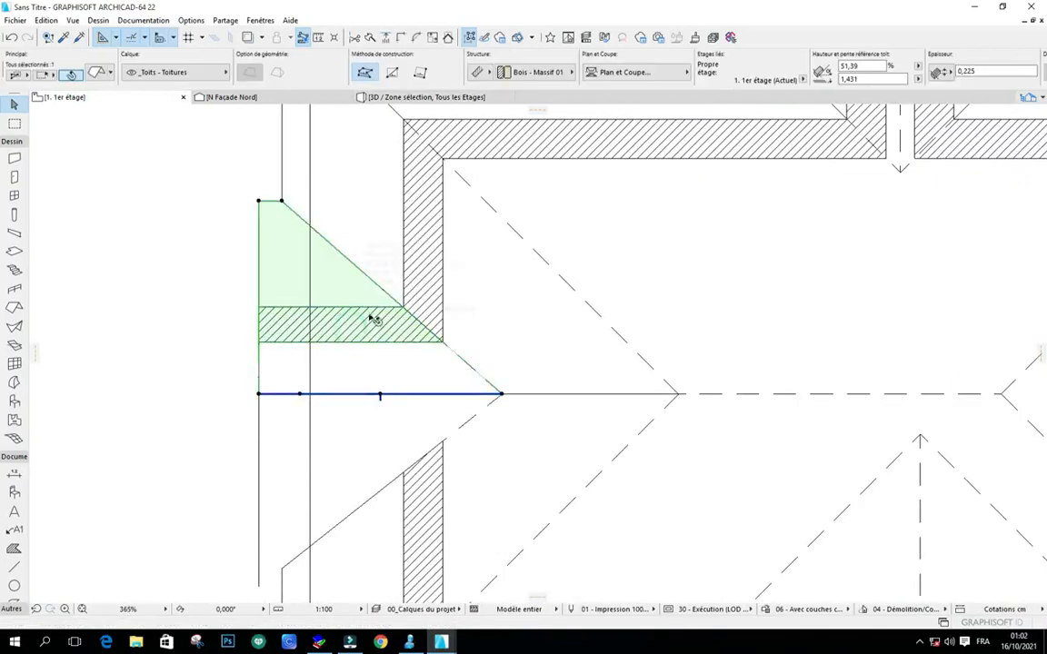
scroll(414, 400, up, 1)
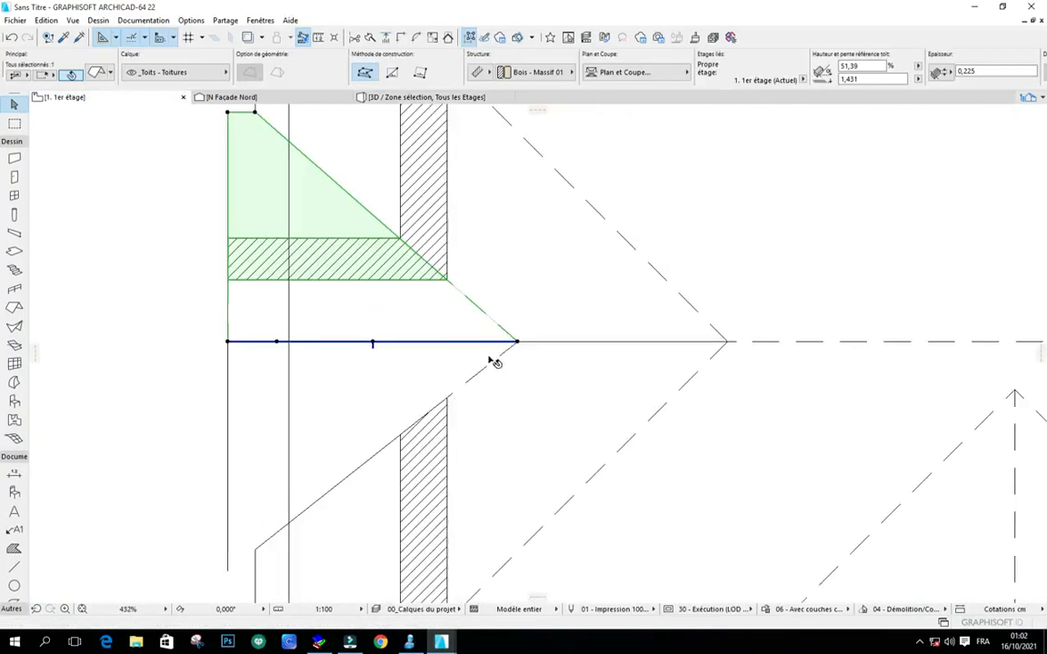
click(519, 342)
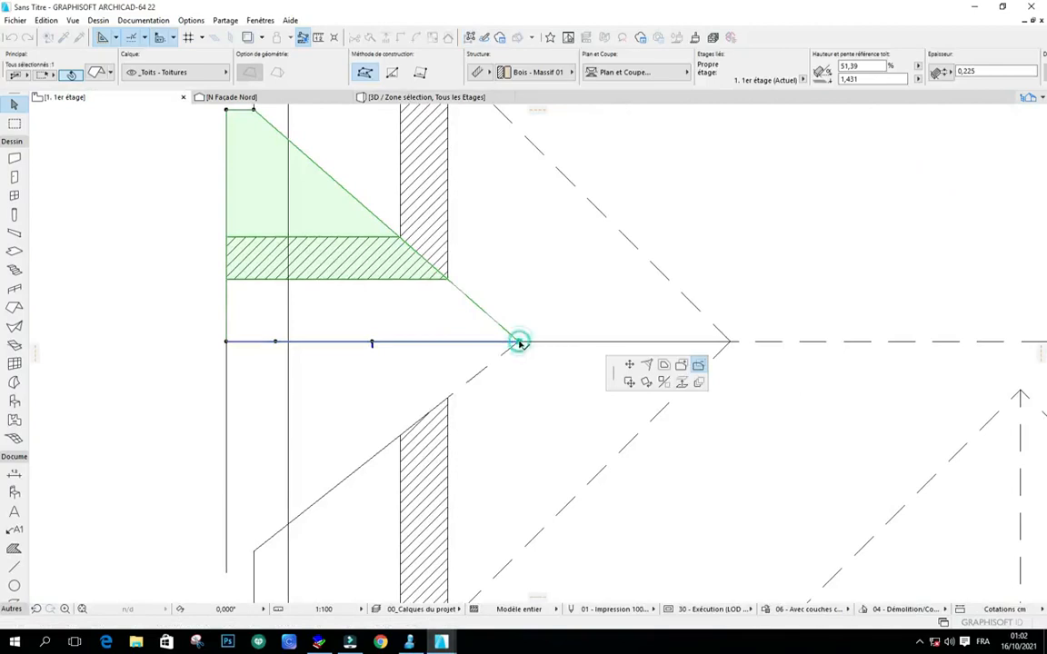
click(701, 386)
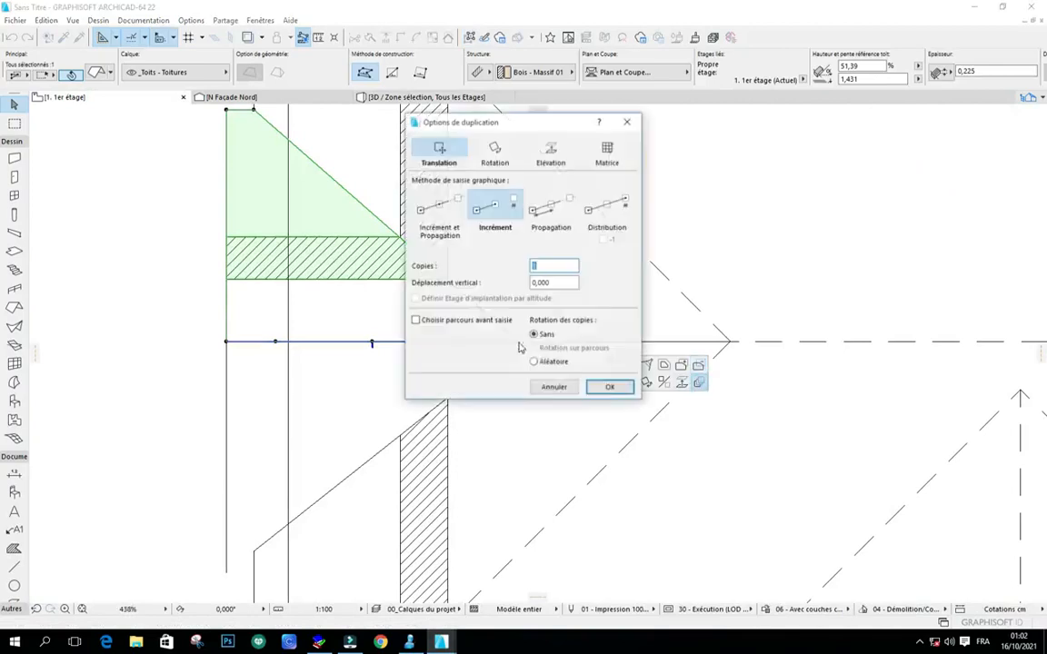
click(604, 388)
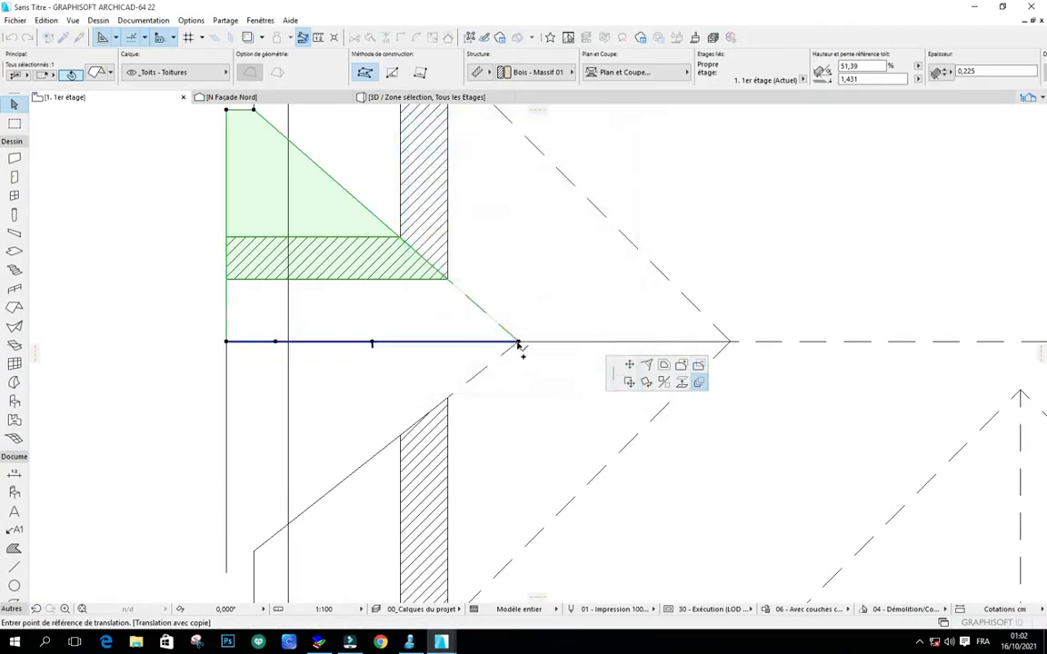
click(519, 342)
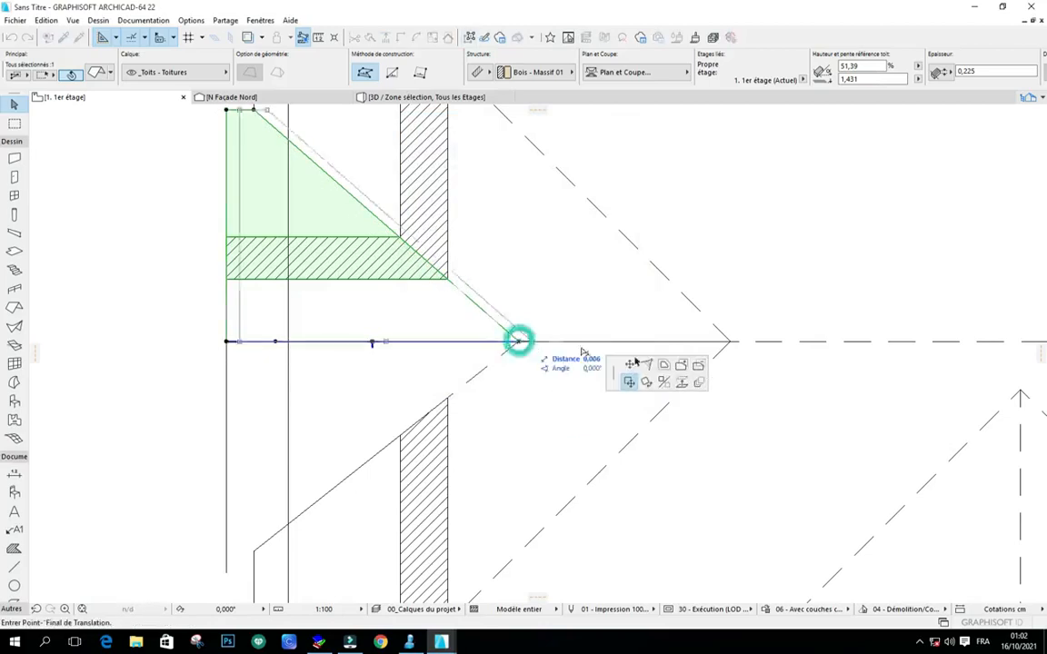
click(664, 381)
click(519, 342)
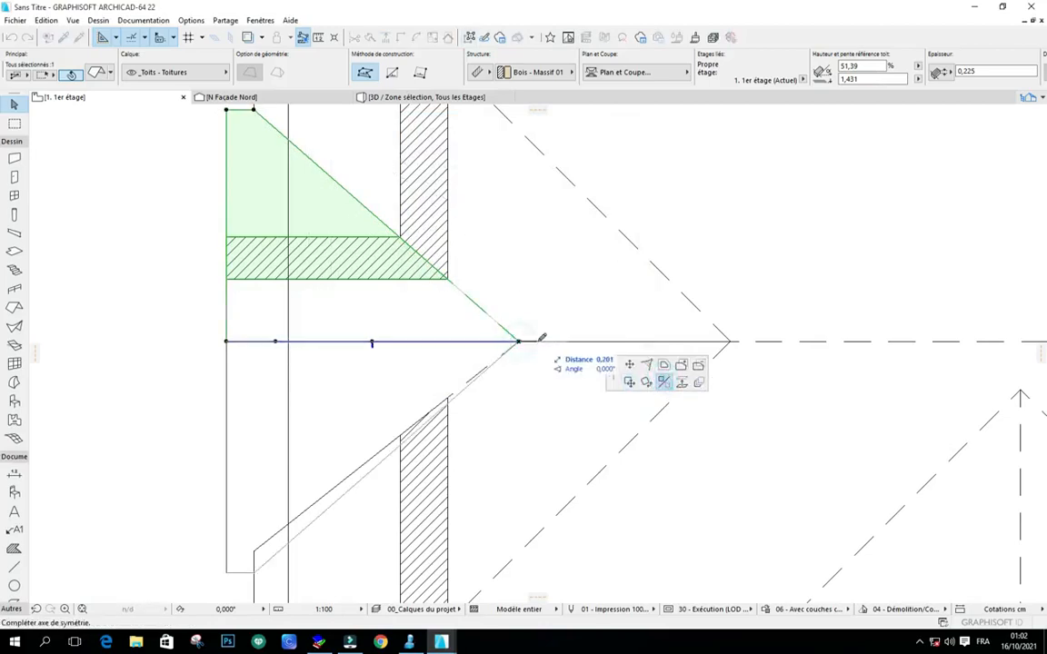
click(536, 341)
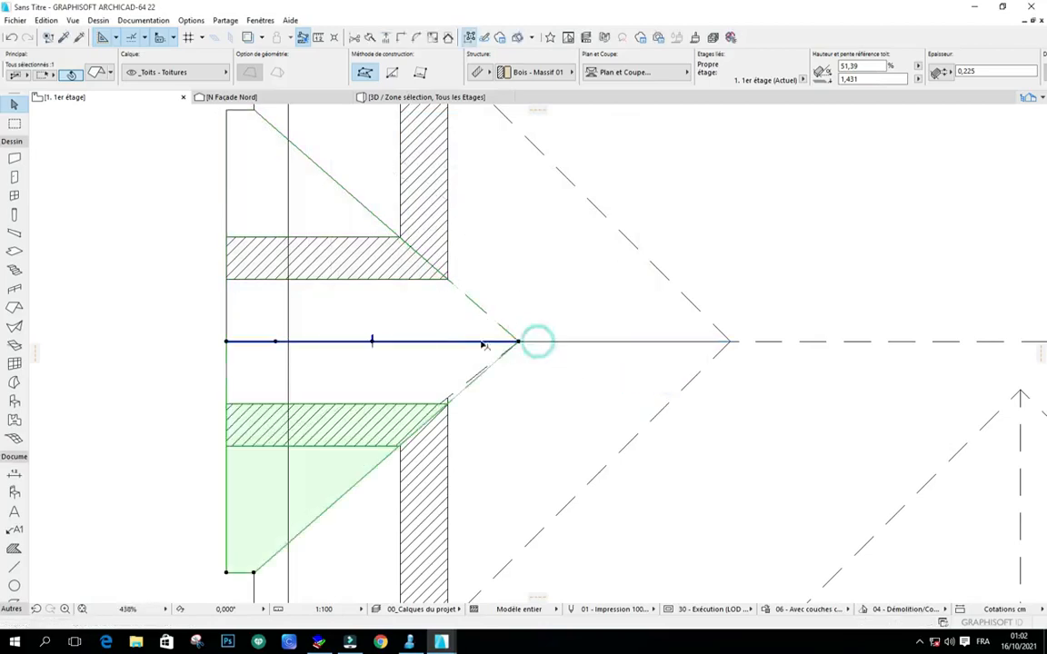
Step: Show the model in 3D and examine both planes of the carport gable and the open gable end above the porch
scroll(354, 290, down, 1)
scroll(355, 290, down, 3)
click(127, 278)
right_click(141, 272)
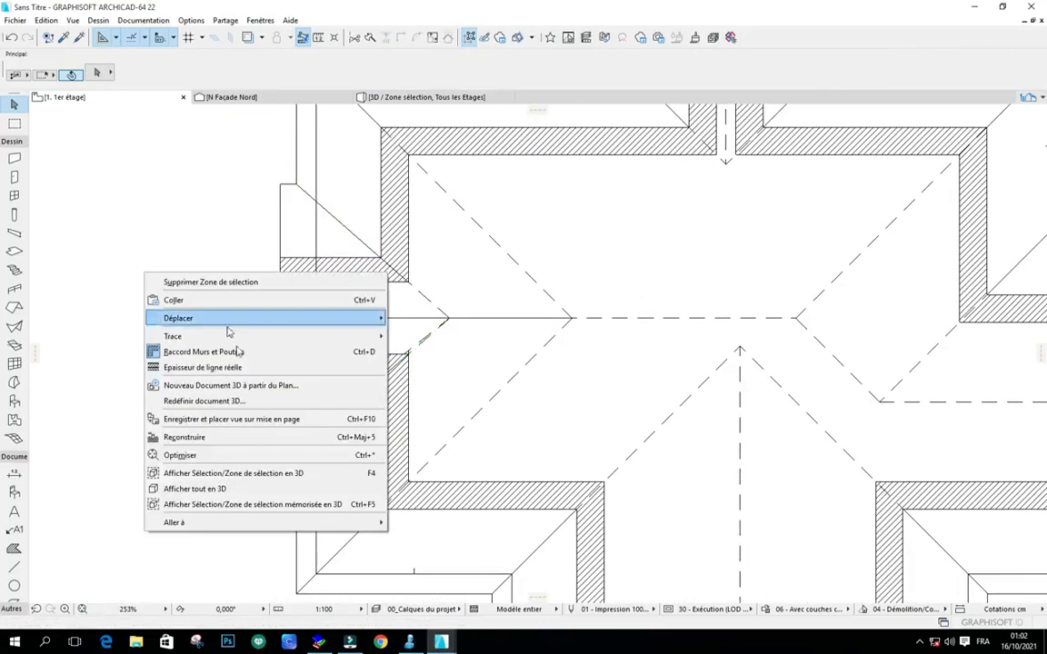
click(182, 477)
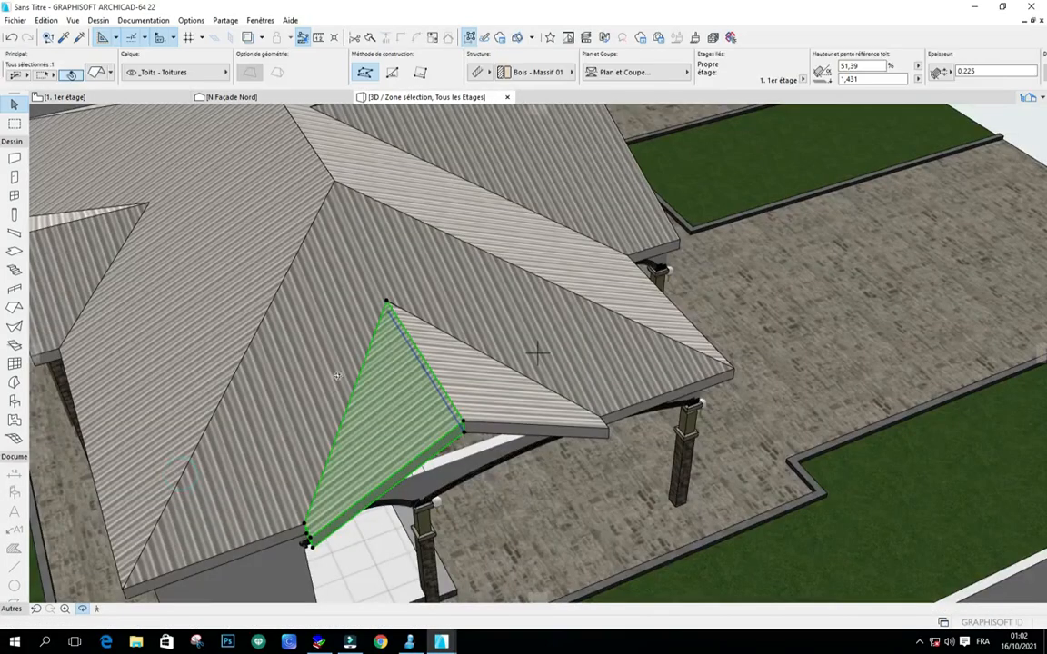
scroll(458, 315, down, 3)
scroll(431, 423, up, 2)
drag(509, 432, 220, 287)
drag(536, 423, 381, 343)
drag(601, 368, 369, 332)
drag(447, 322, 578, 352)
scroll(471, 351, up, 5)
drag(677, 341, 624, 365)
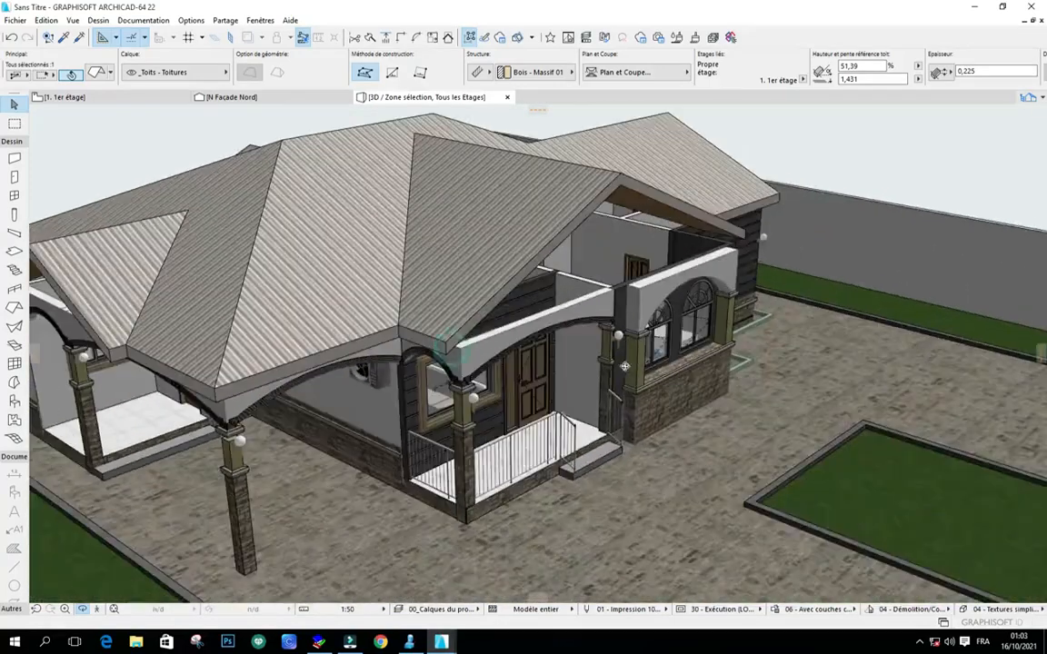
scroll(711, 246, up, 5)
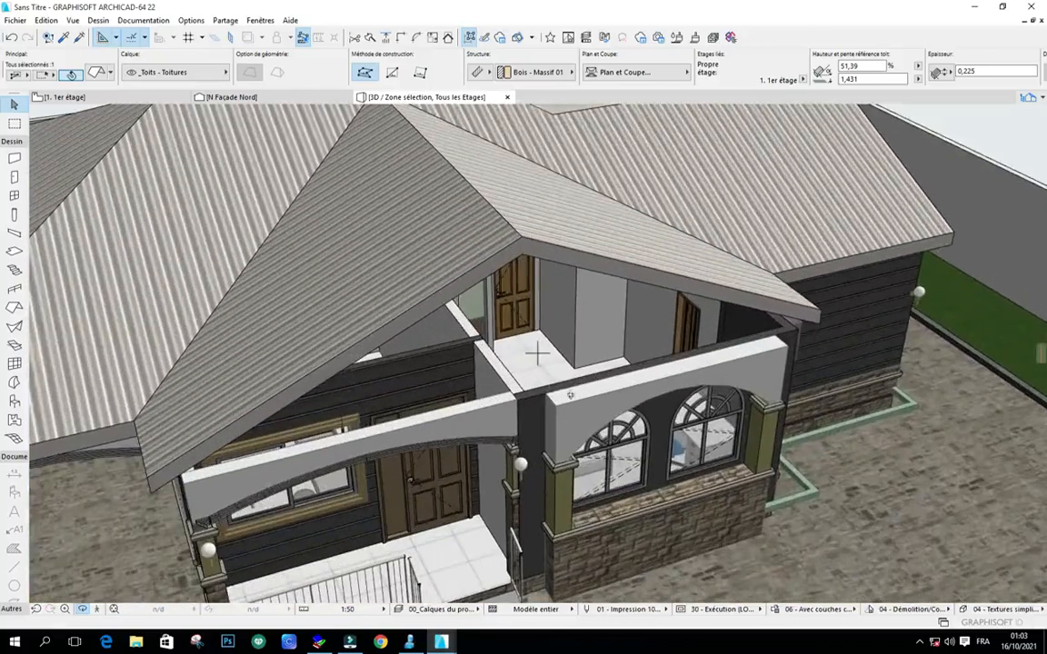
drag(384, 392, 474, 333)
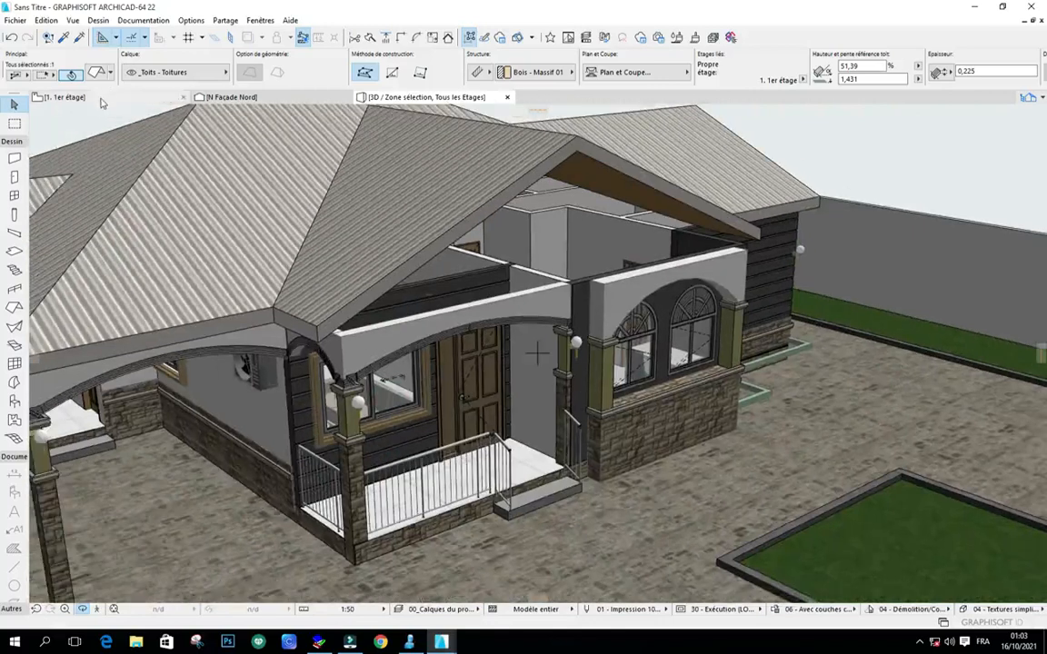
Step: In the first-floor plan, set the default exterior wall to a log wall with the first, flat-faced log shape and 0.200 log height
click(91, 96)
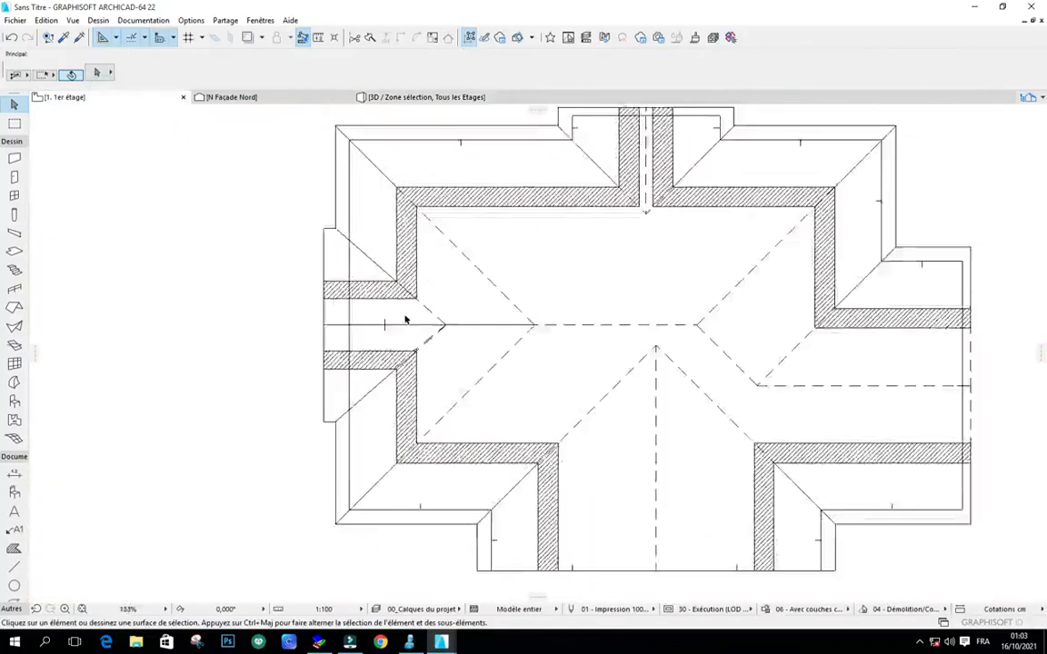
scroll(405, 319, down, 2)
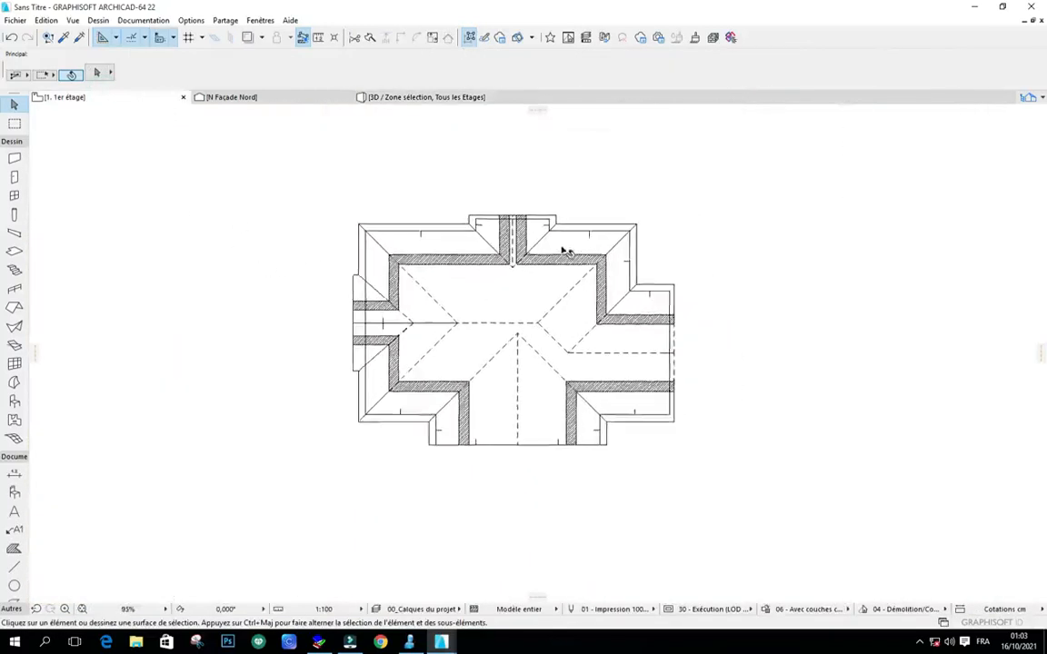
scroll(564, 252, up, 1)
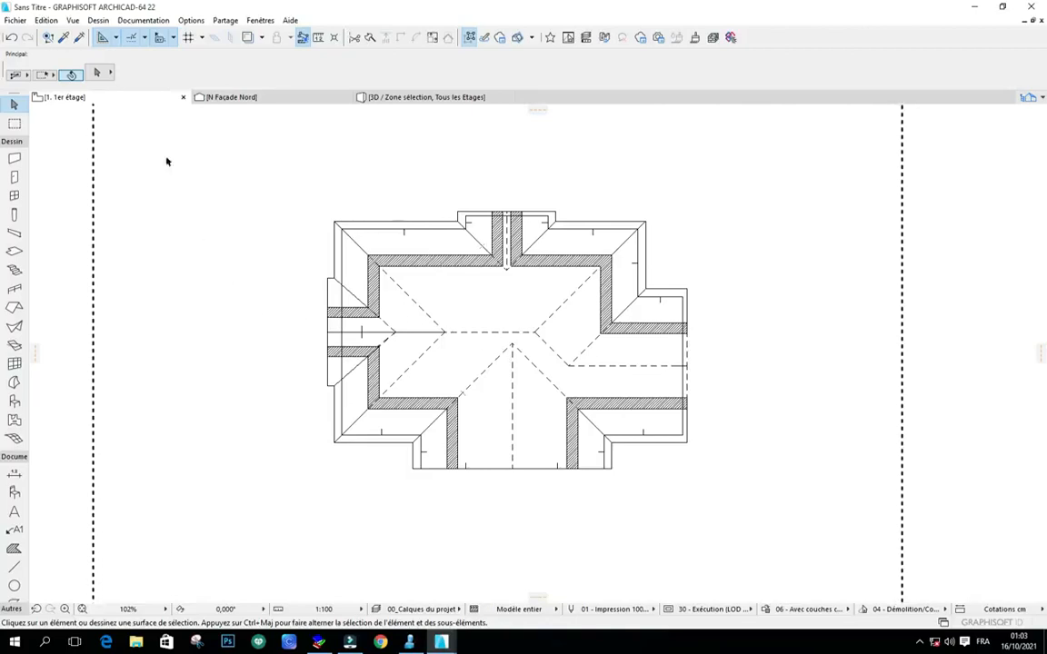
click(15, 159)
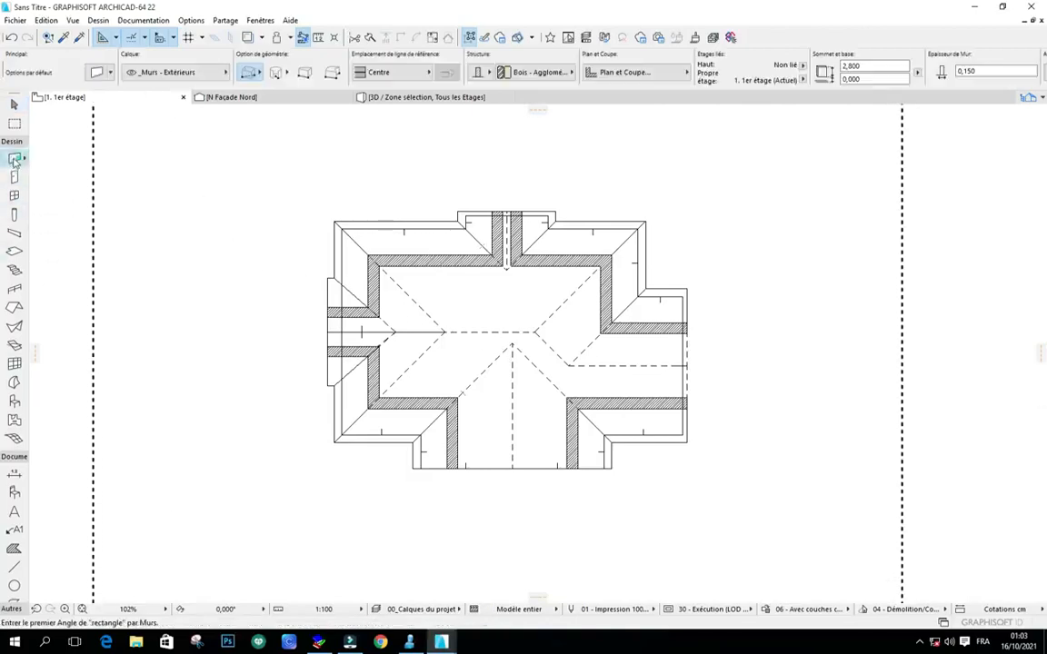
click(96, 72)
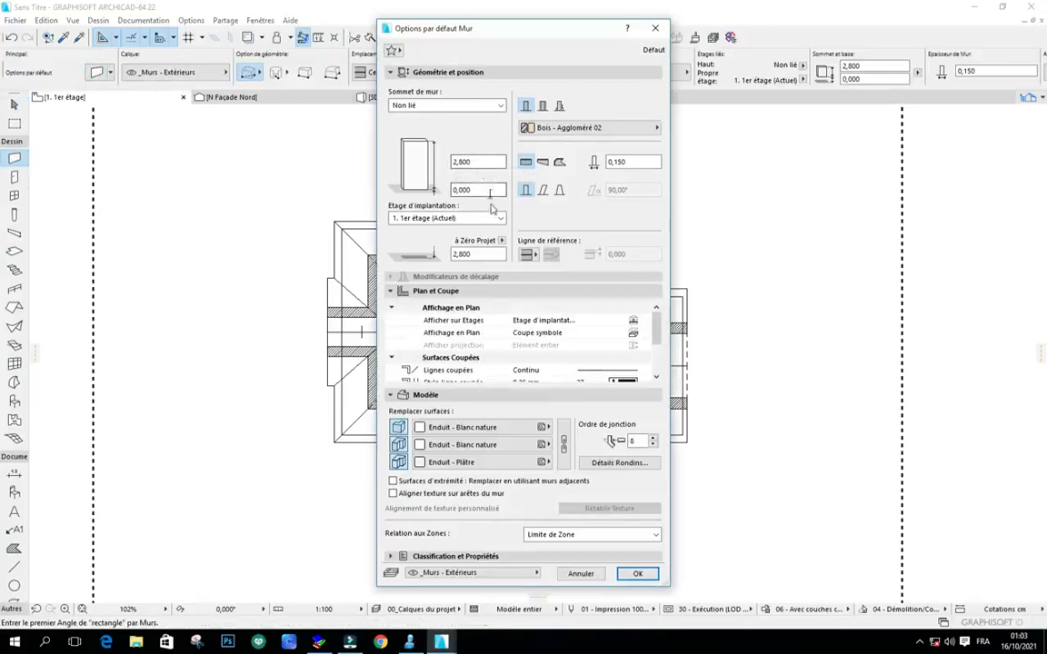
click(612, 463)
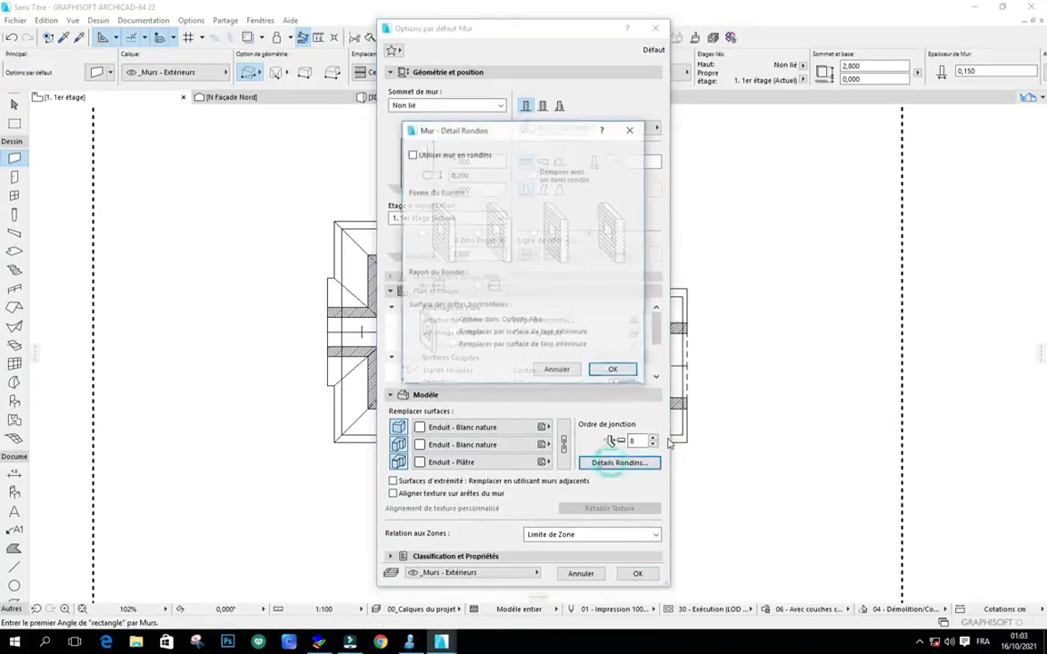
click(414, 156)
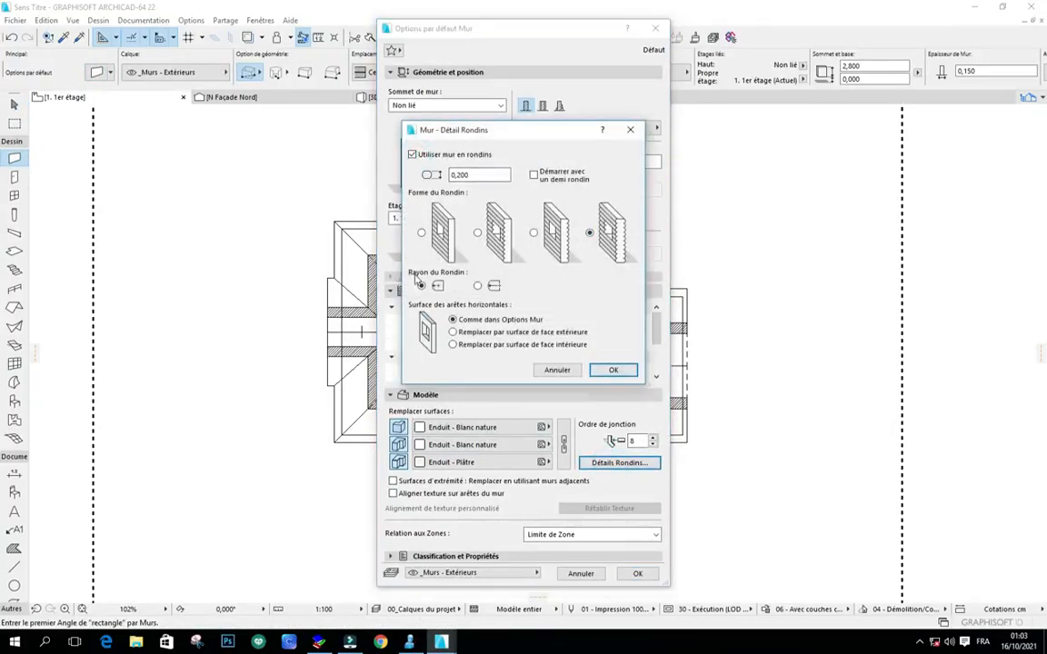
click(420, 233)
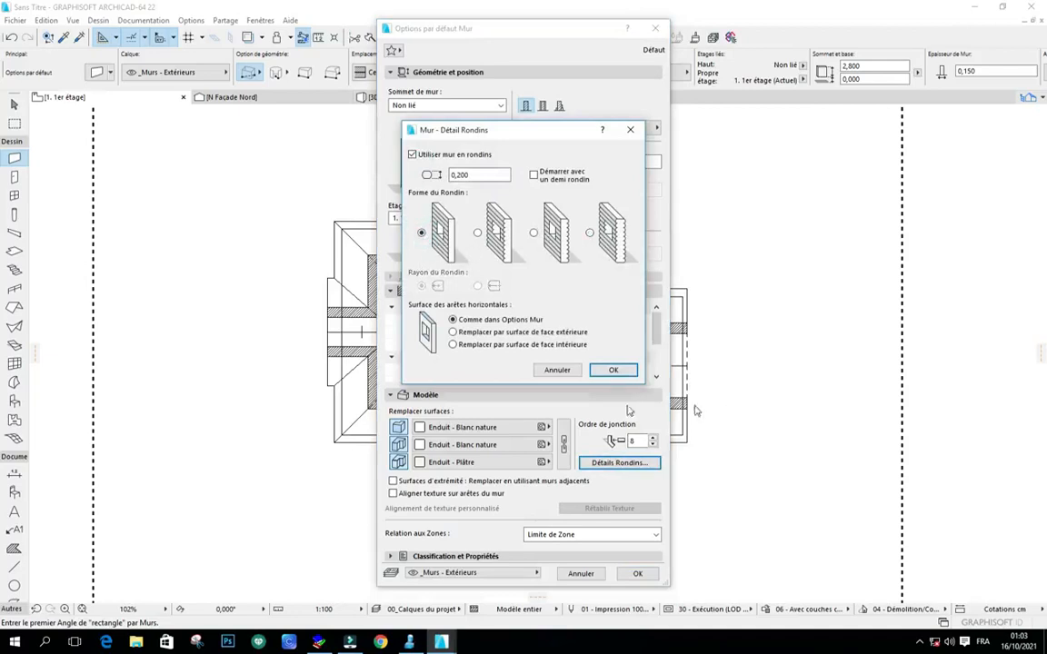
click(613, 372)
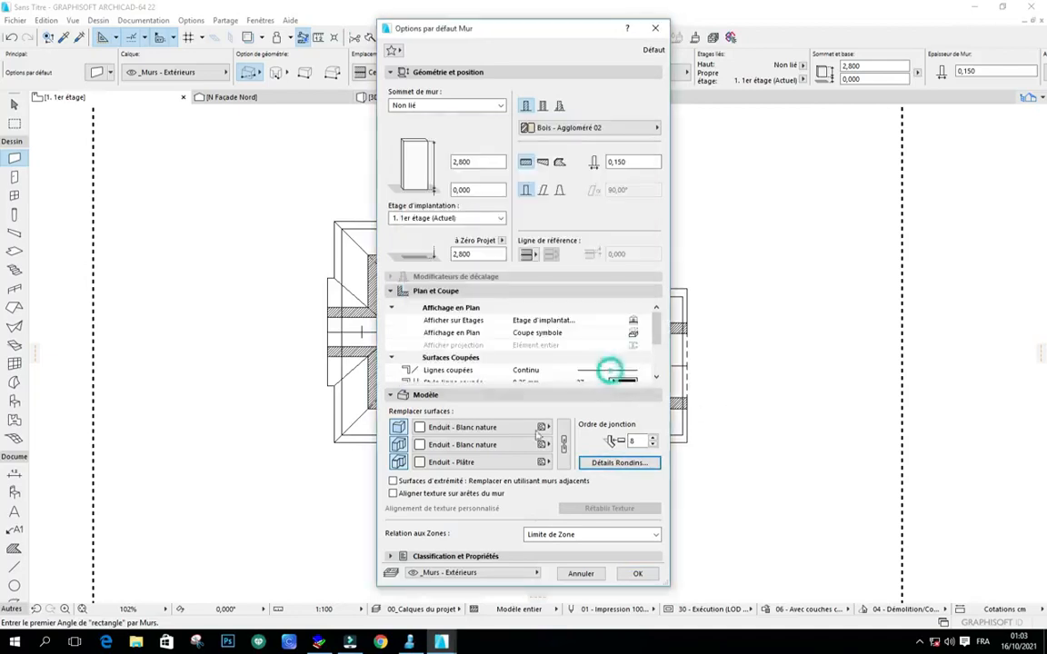
click(633, 573)
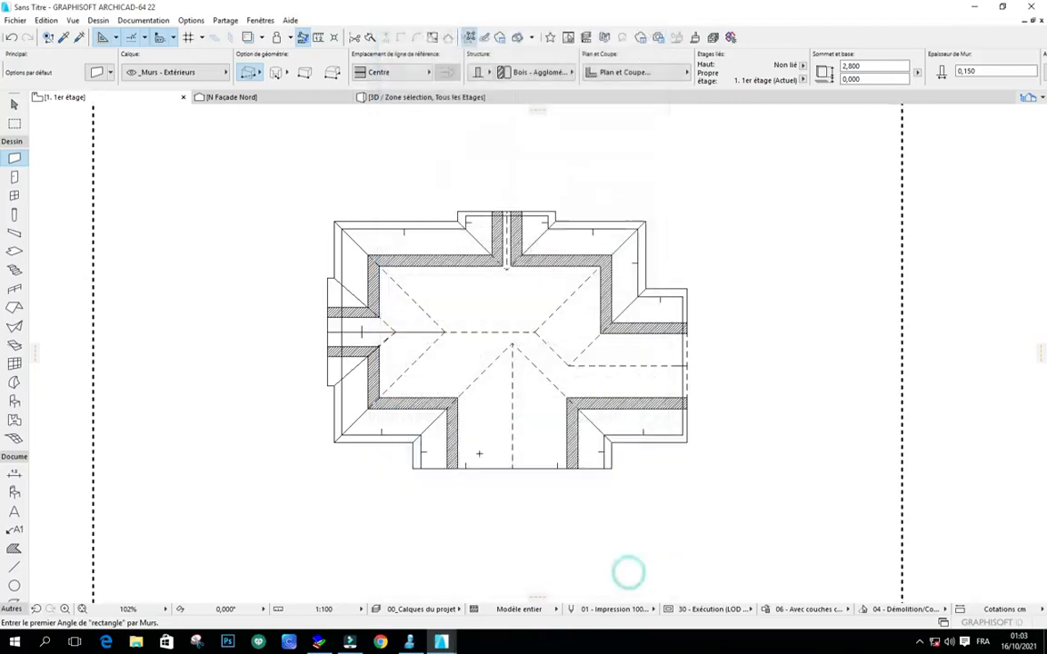
click(246, 38)
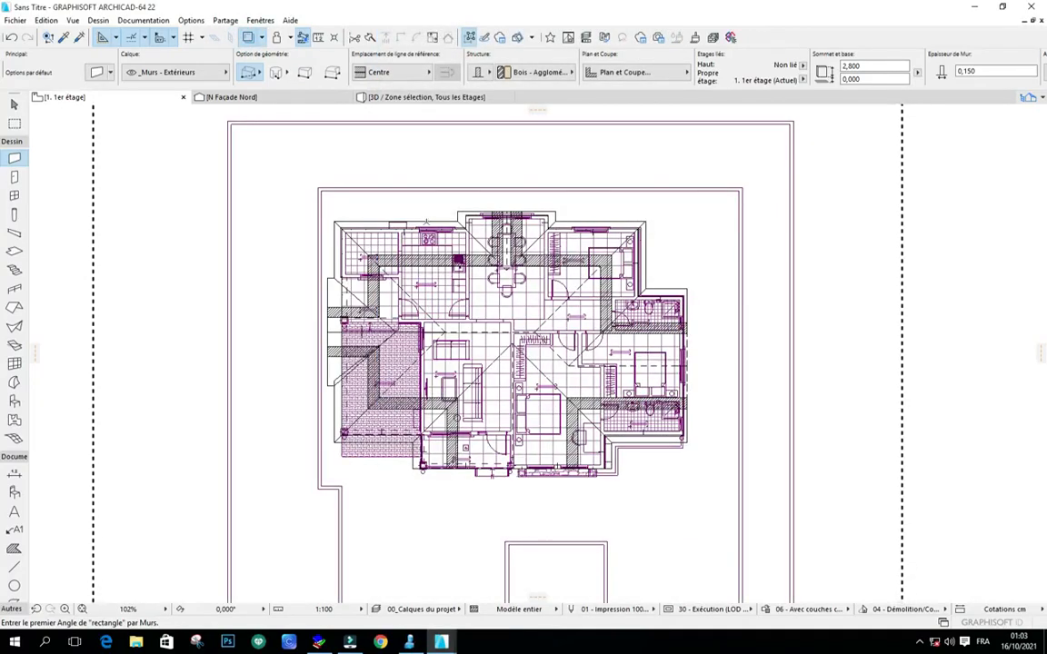
scroll(367, 216, up, 5)
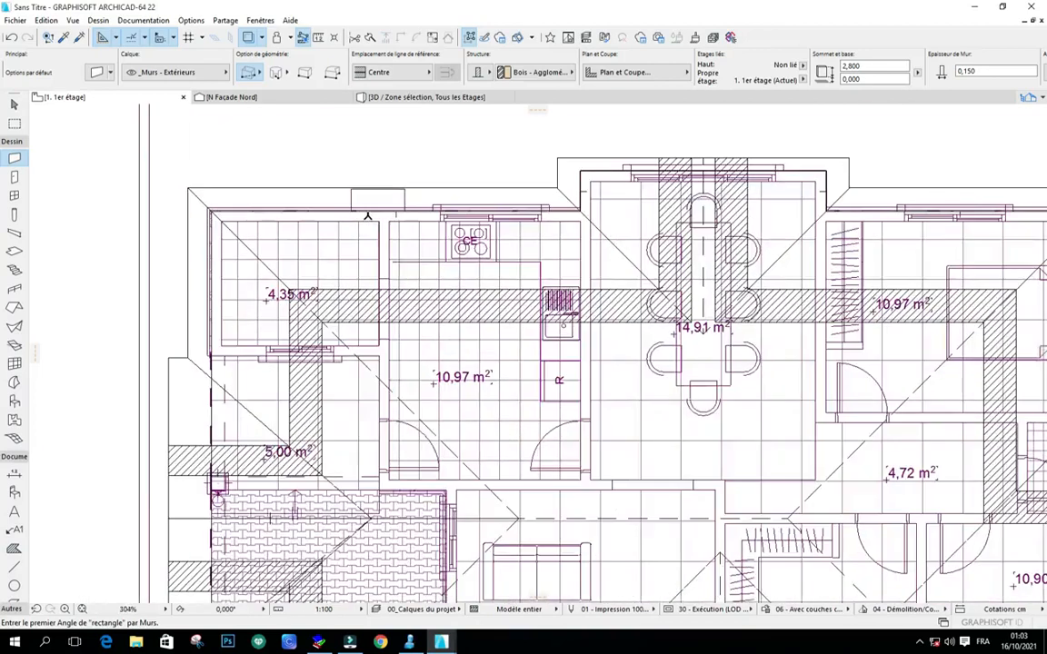
scroll(259, 221, up, 4)
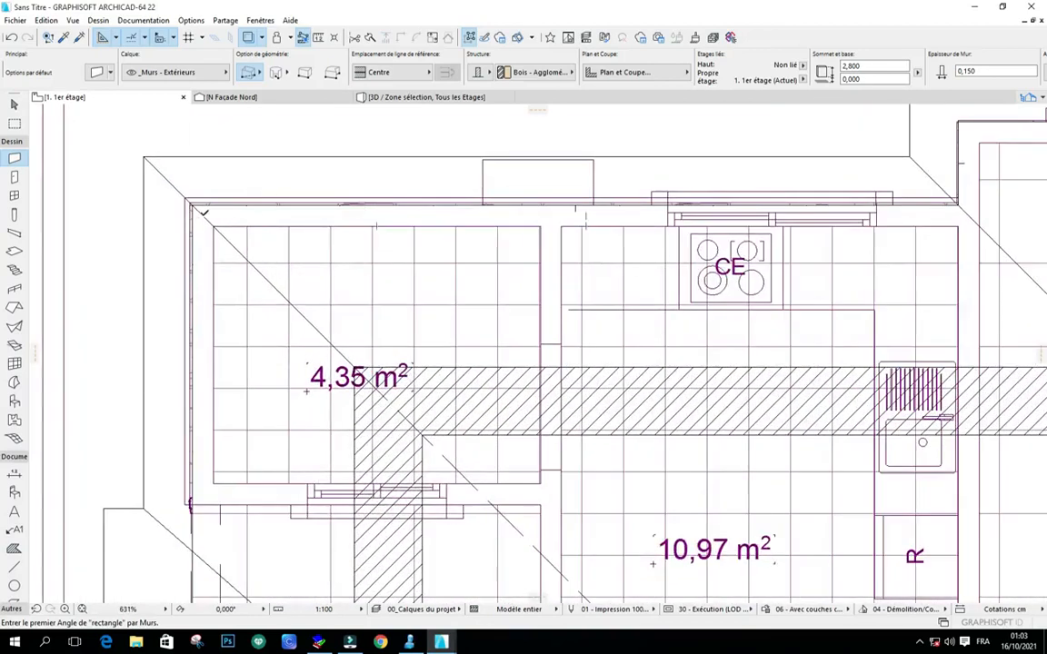
click(202, 215)
scroll(291, 216, down, 5)
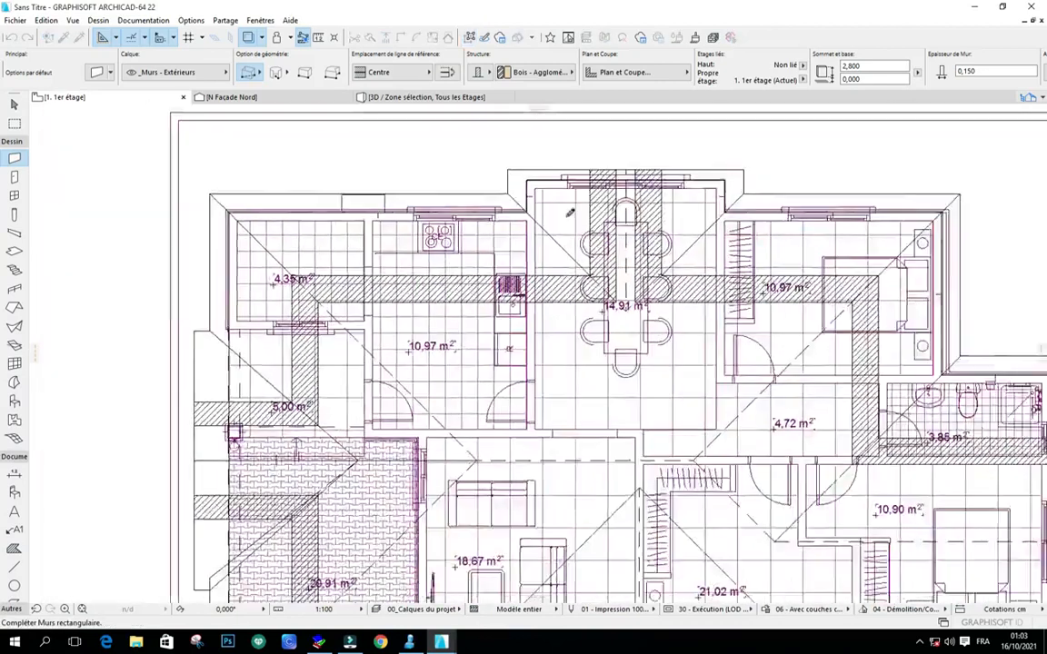
scroll(570, 212, up, 4)
key(Escape)
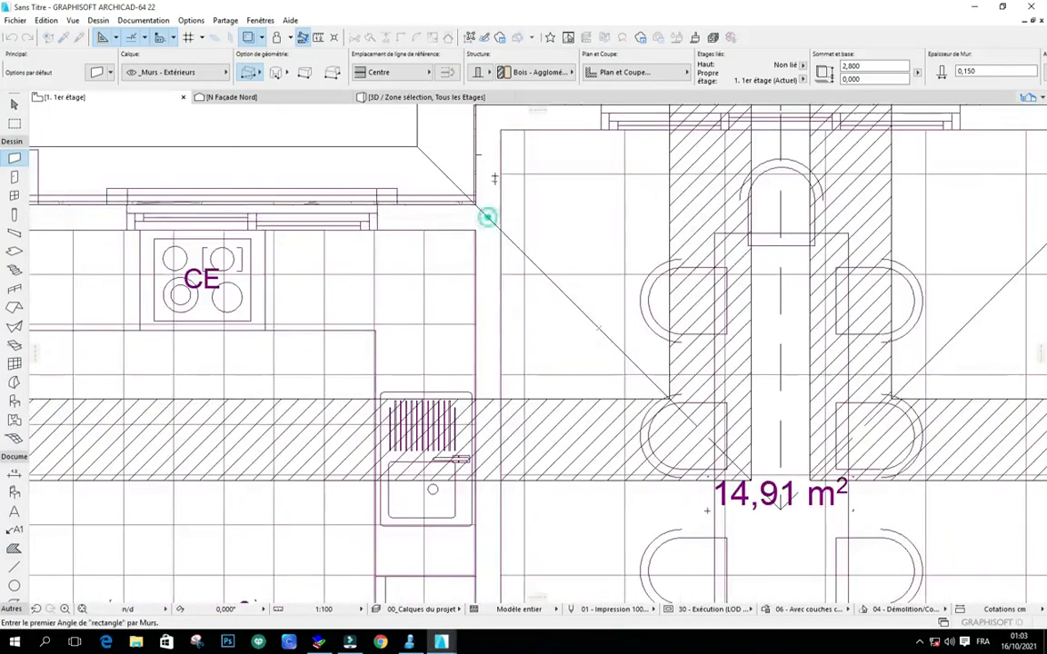
scroll(487, 216, down, 3)
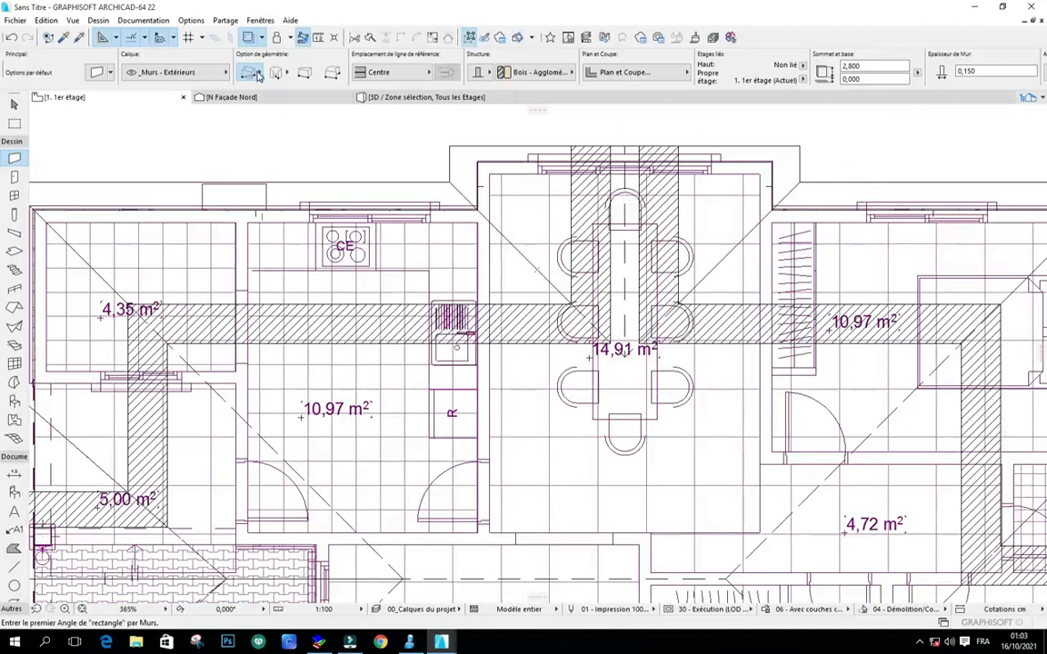
click(257, 75)
click(251, 40)
scroll(300, 193, down, 1)
scroll(265, 194, up, 3)
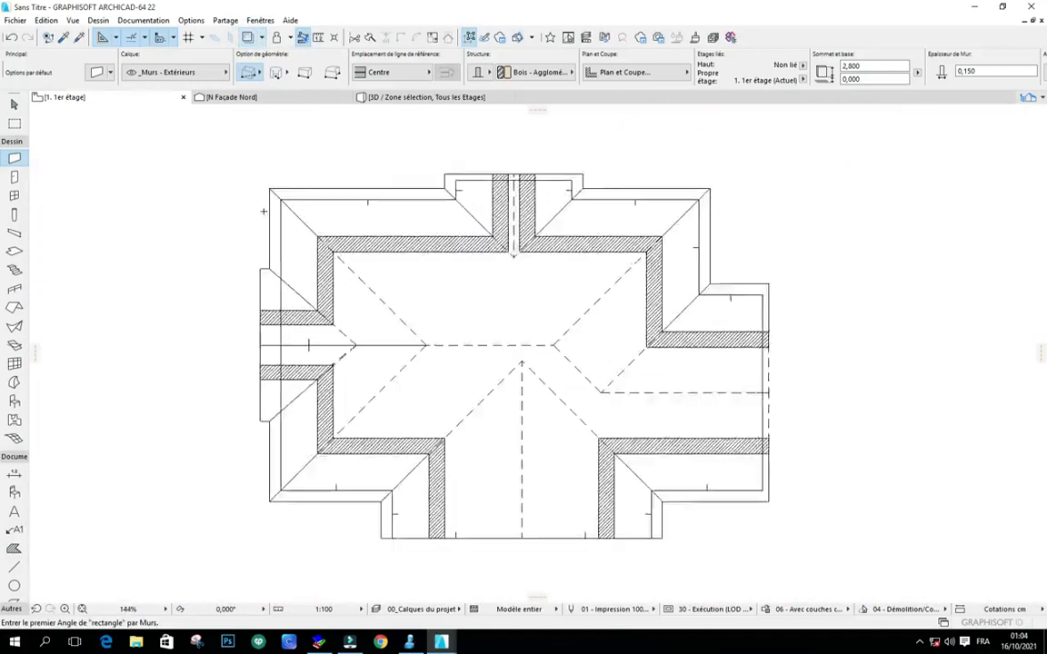
shift+click(275, 188)
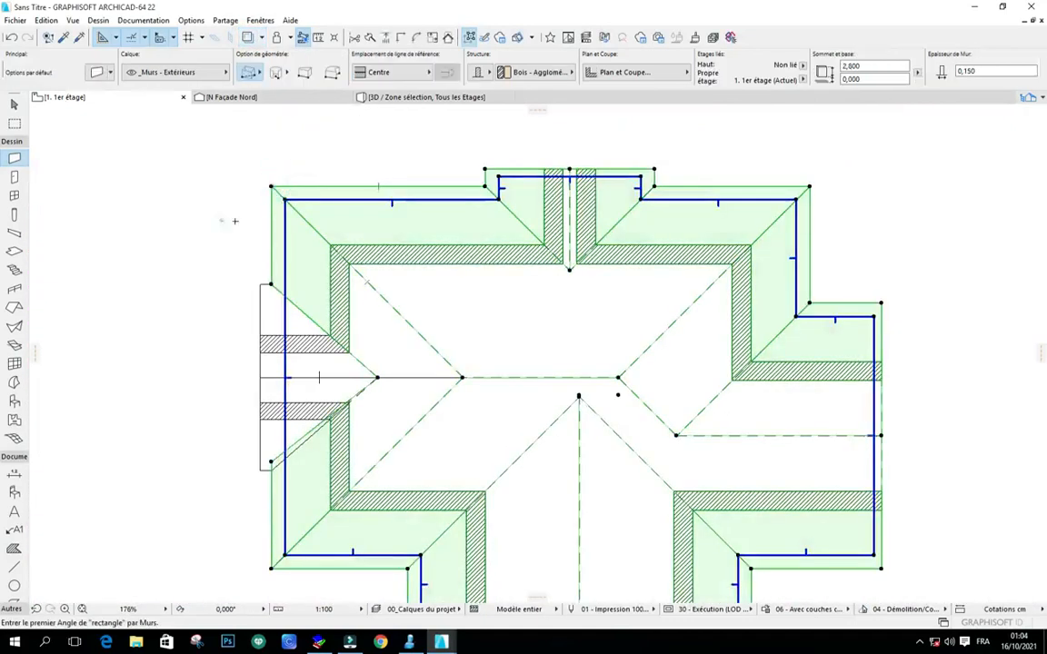
key(Escape)
middle_drag(263, 207, 256, 219)
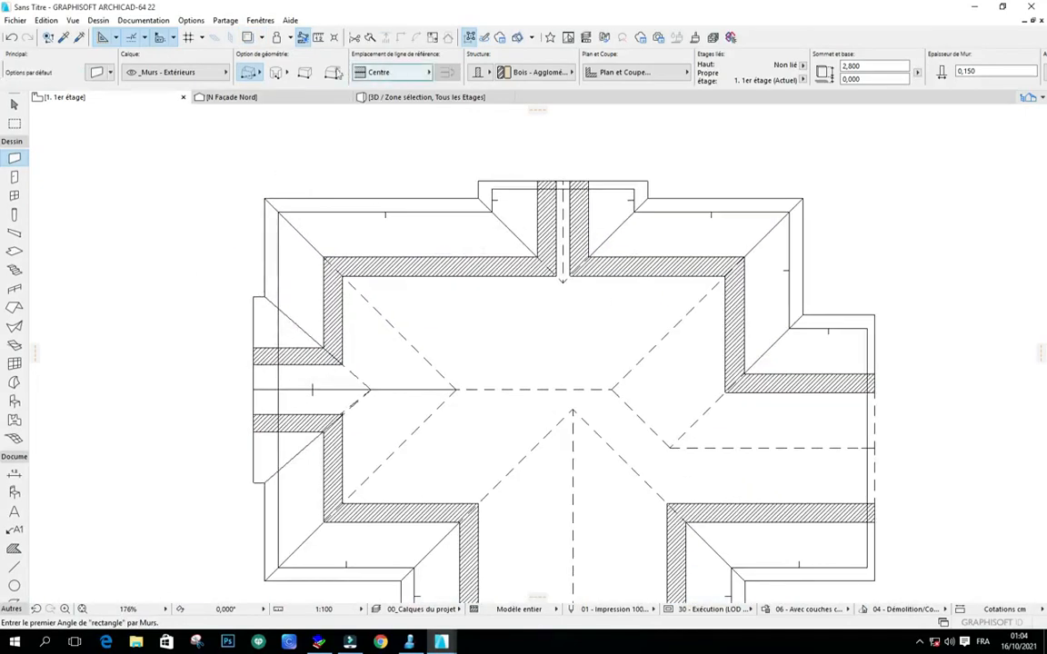
click(96, 72)
click(660, 30)
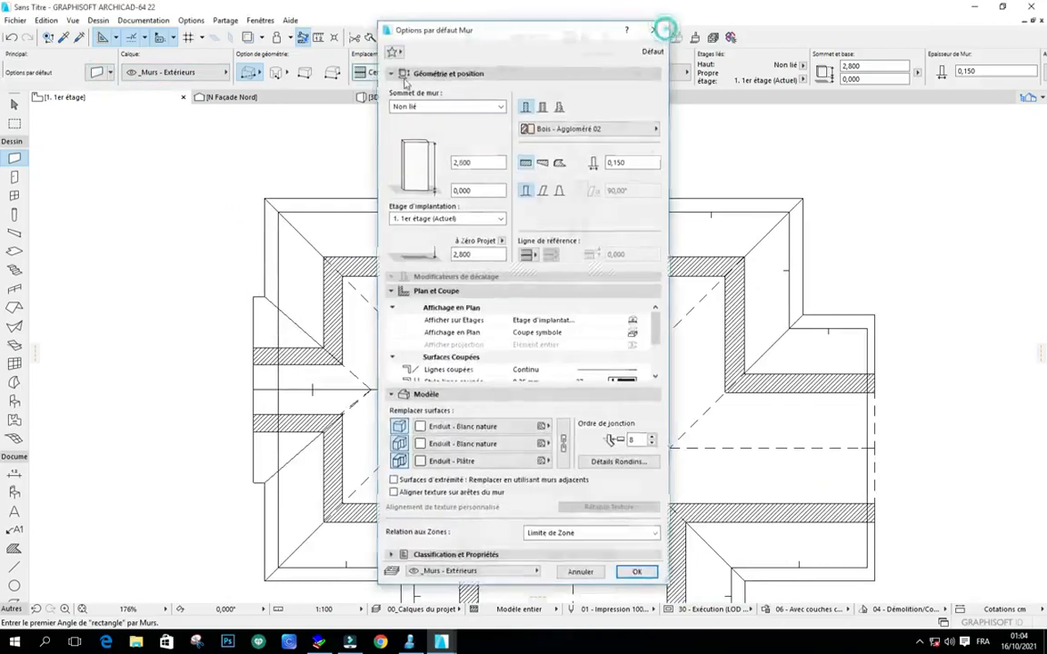
Step: Set the wall reference line to the exterior face and start a chained wall at the upper-left corner of the roof's inner outline
click(430, 71)
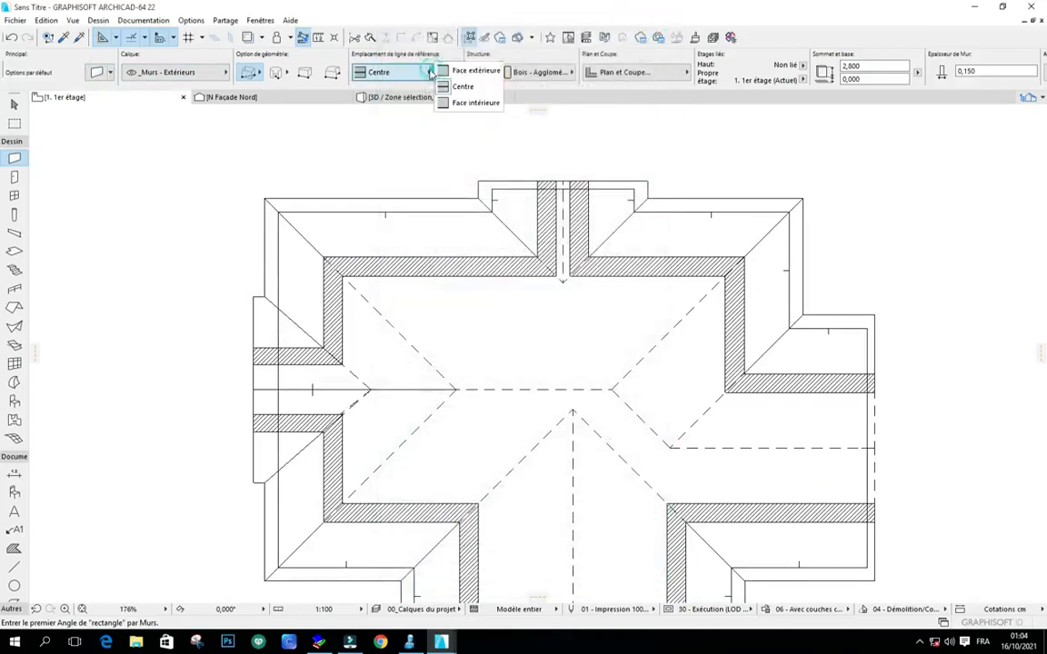
click(475, 73)
scroll(282, 213, up, 8)
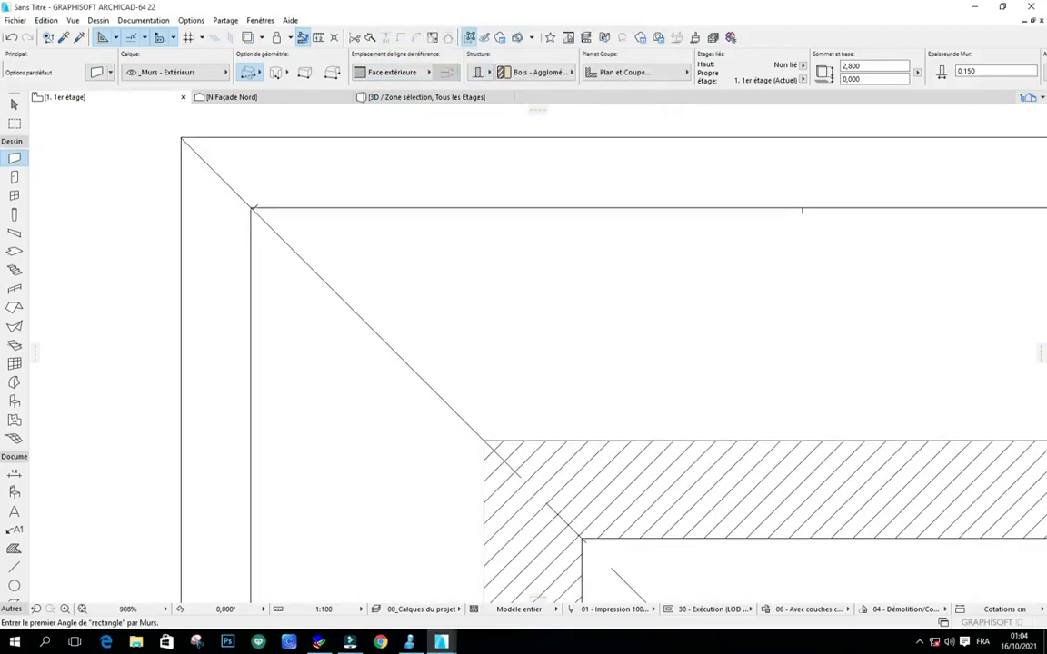
click(252, 210)
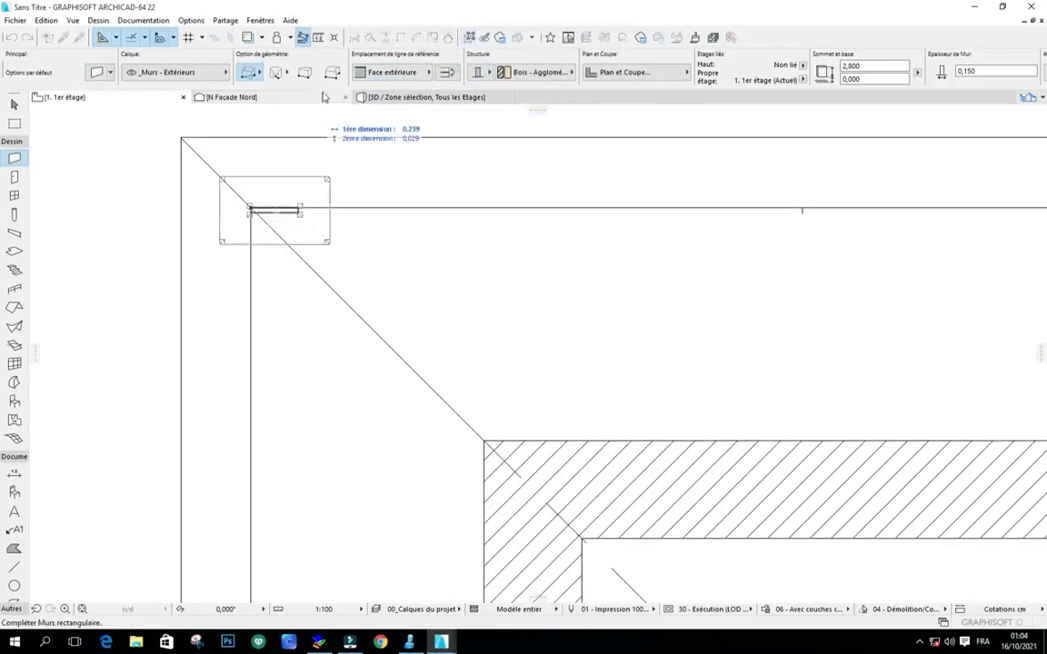
click(263, 77)
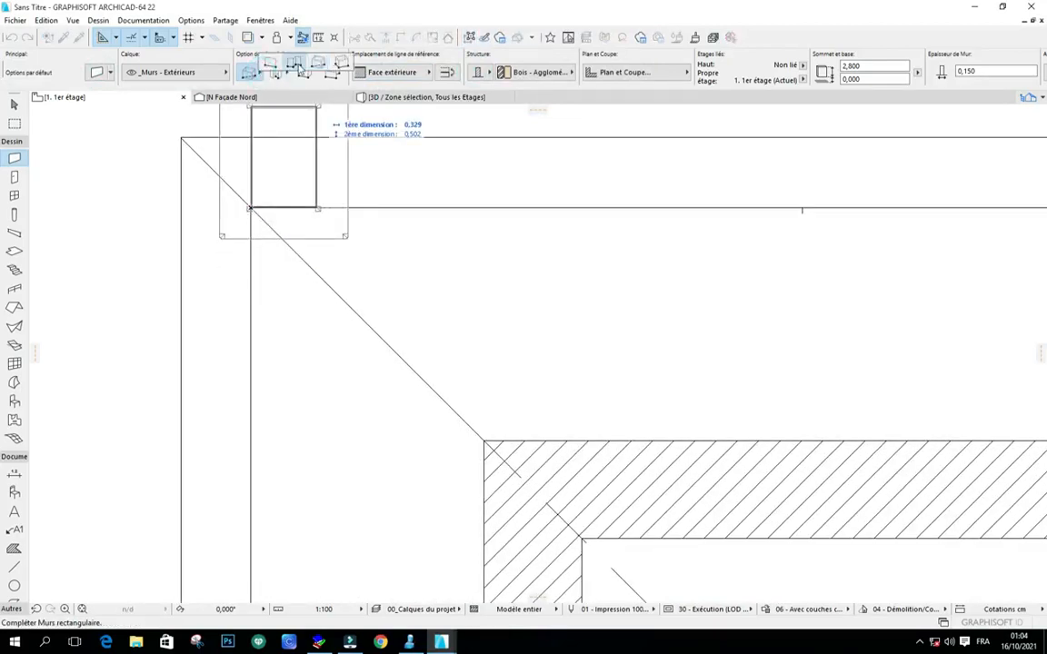
click(297, 69)
Step: Continue the chained wall 5.500 m along the upper roof baseline, then out and across the upper central projection to its far corner
scroll(263, 215, down, 5)
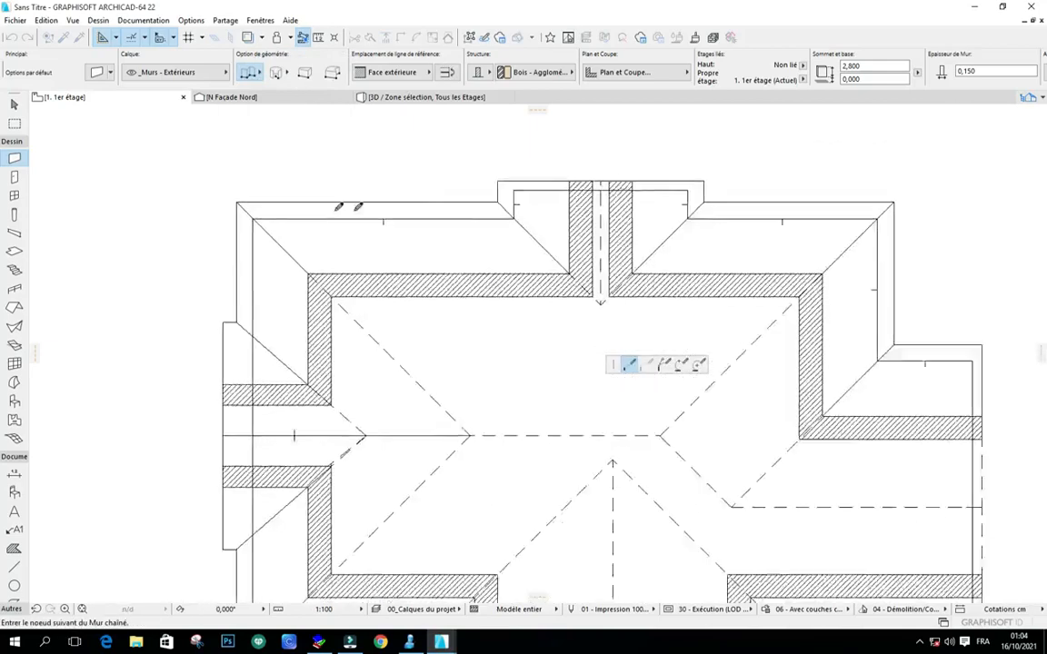
scroll(569, 215, up, 5)
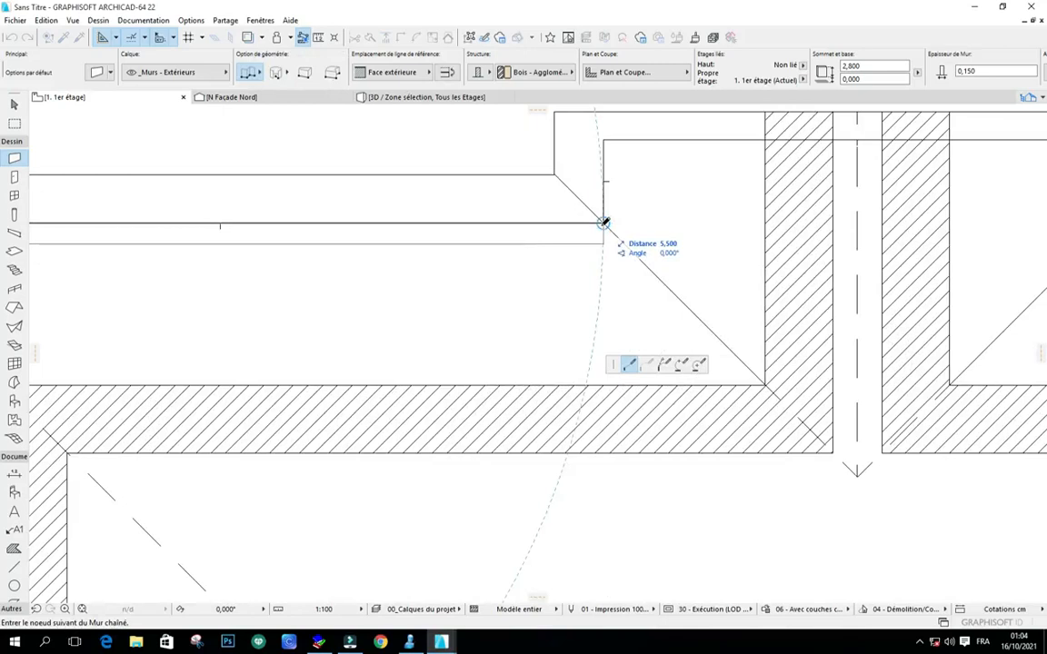
click(604, 221)
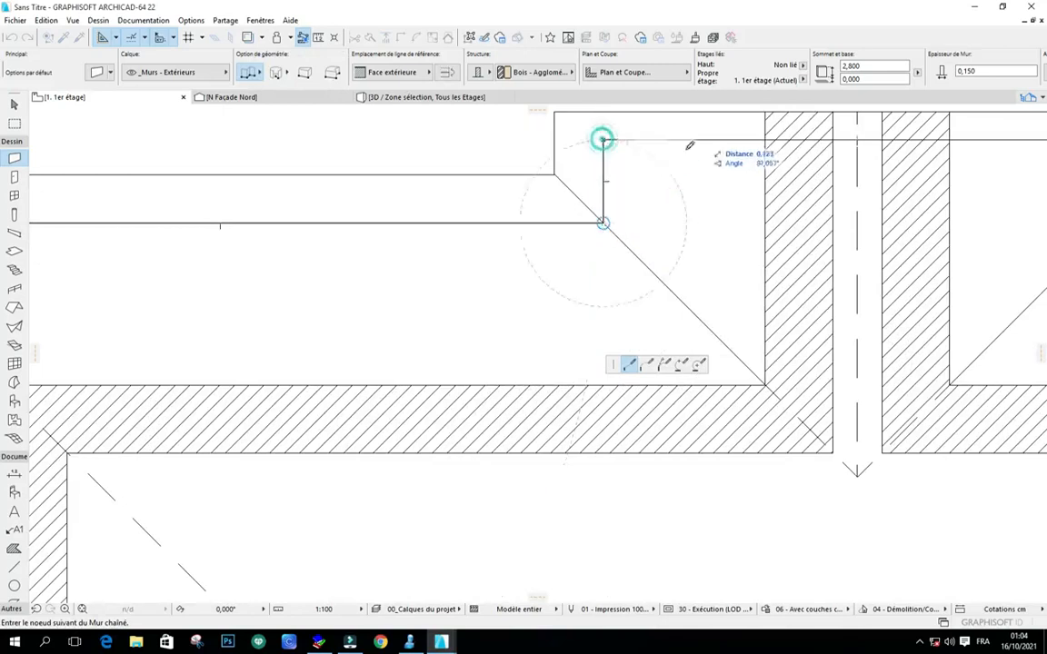
scroll(688, 145, down, 4)
scroll(510, 216, up, 4)
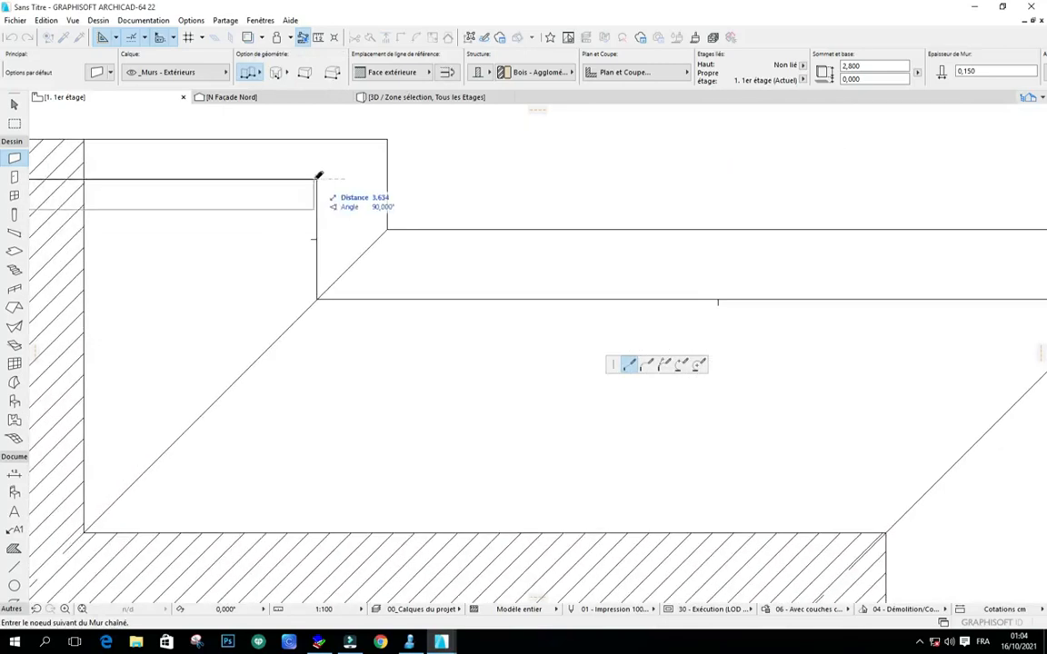
click(317, 179)
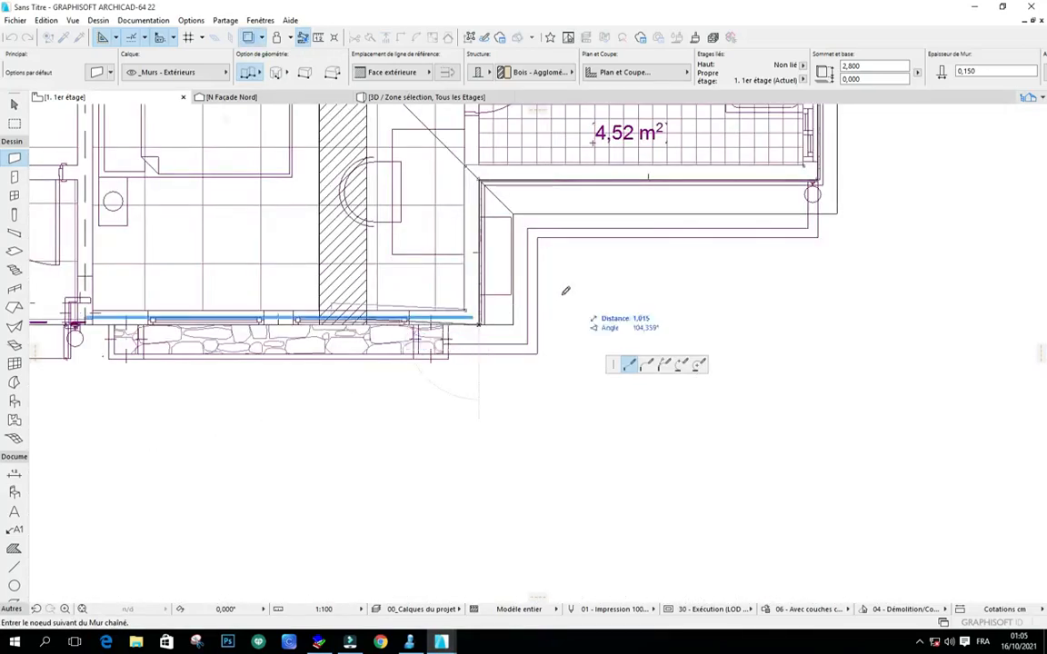
Step: Continue the chained wall along the lower side of the house, past the porch corner post and out to the carport corner
scroll(335, 313, down, 3)
scroll(435, 306, up, 4)
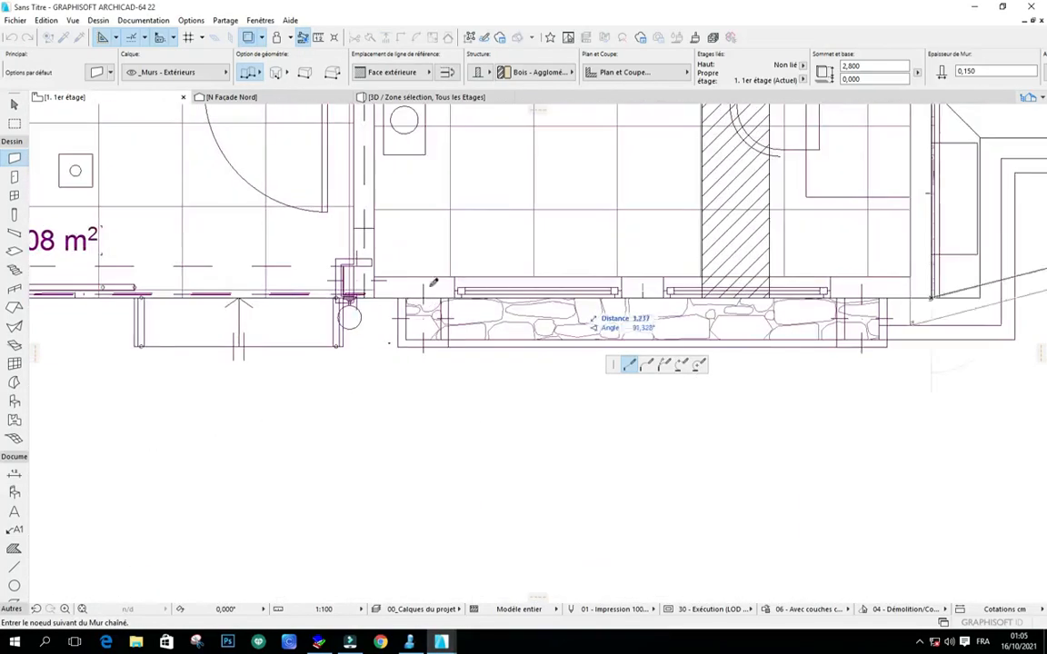
scroll(373, 275, down, 4)
scroll(374, 274, up, 5)
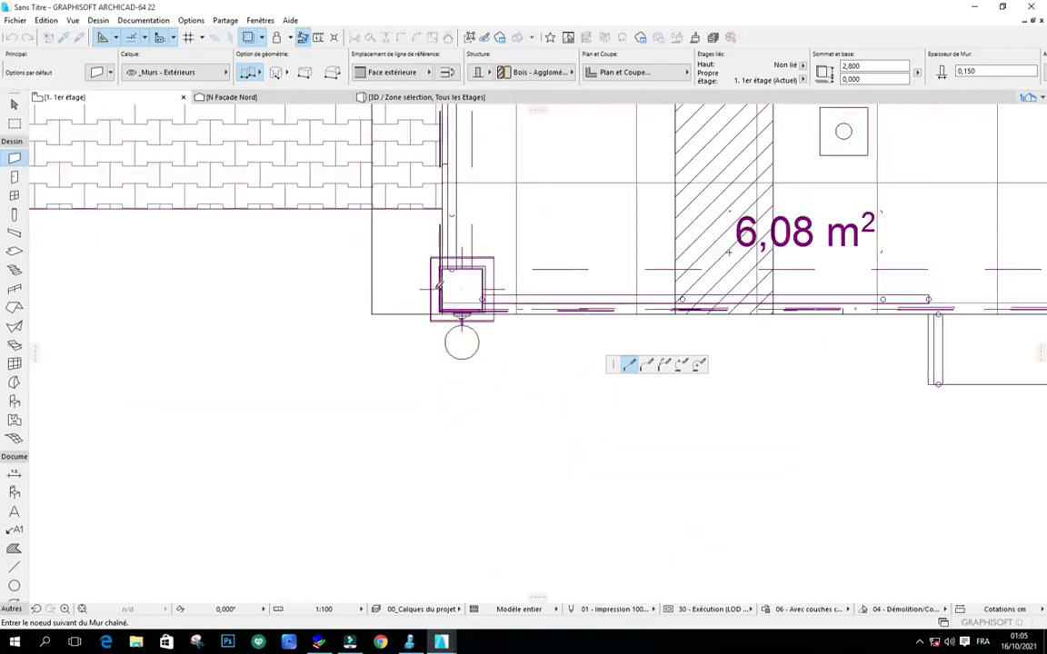
scroll(398, 273, down, 4)
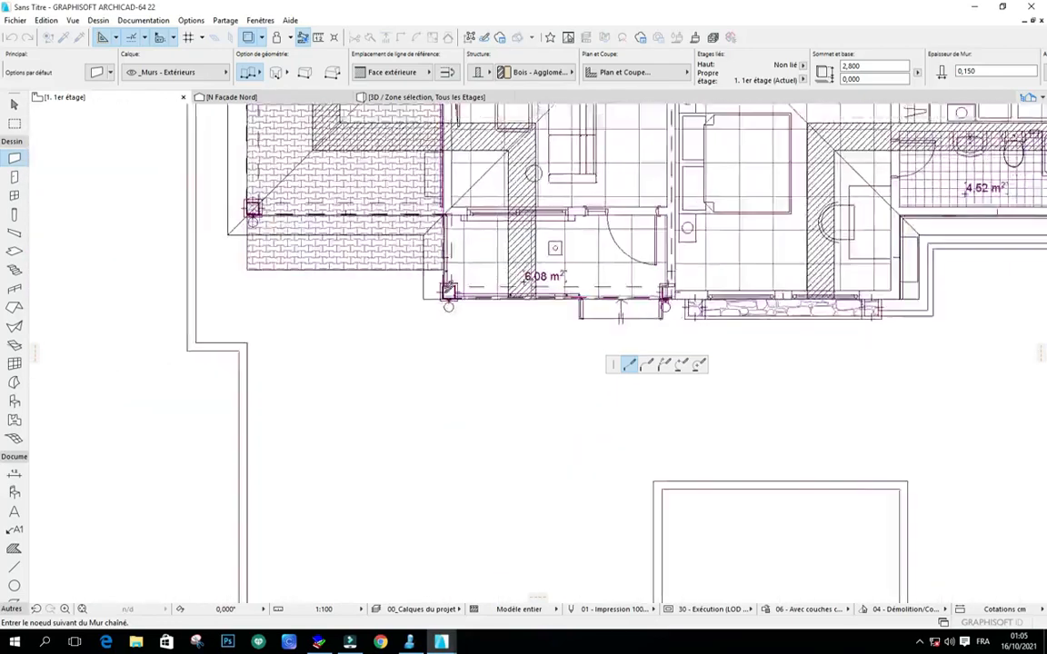
scroll(450, 314, up, 4)
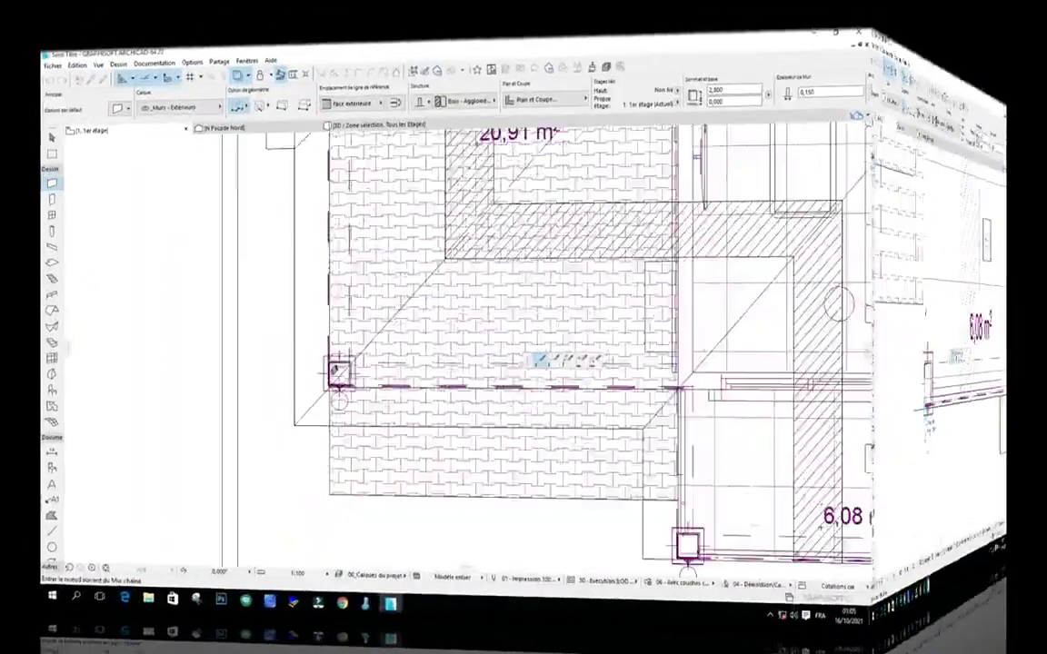
Step: Run the chained wall up the carport side and close it at its starting point in the upper-left corner
scroll(365, 146, up, 2)
scroll(364, 145, up, 4)
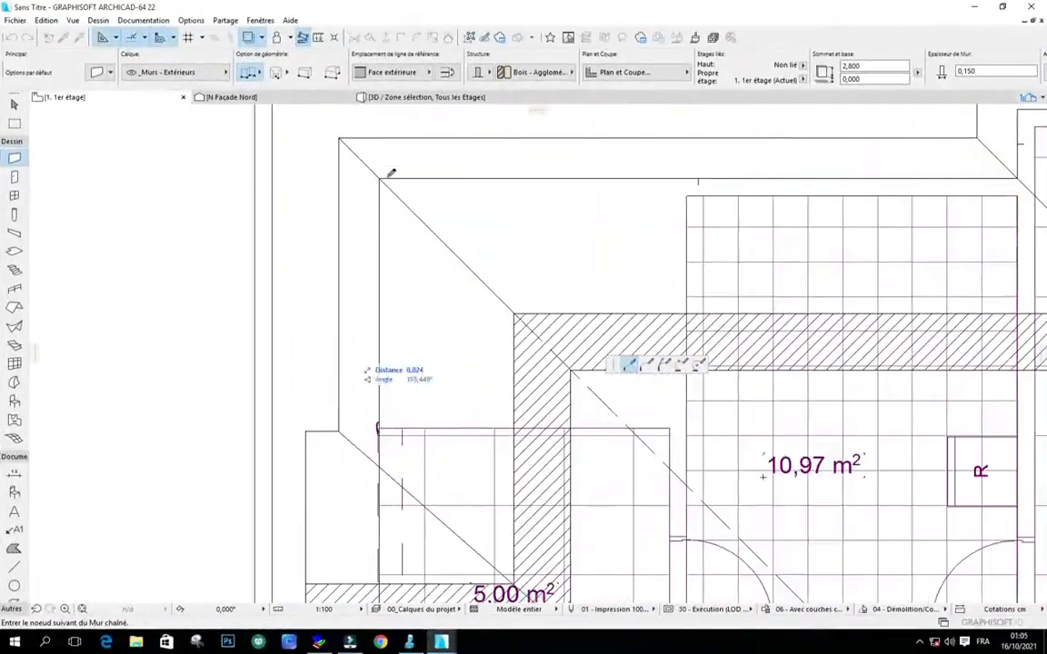
scroll(390, 175, down, 3)
scroll(395, 172, up, 5)
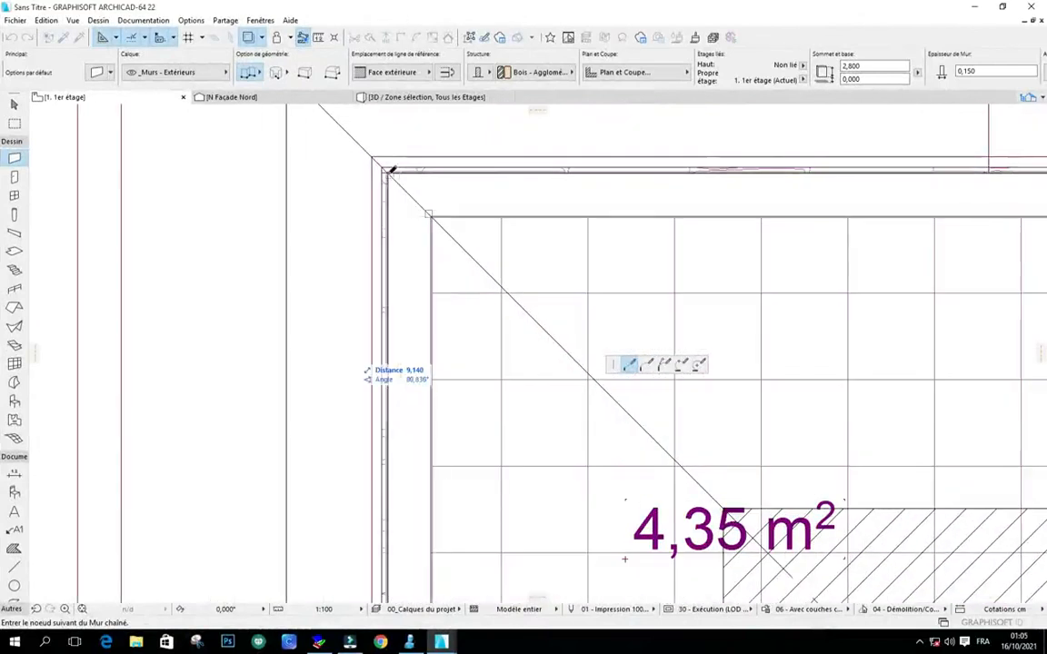
scroll(393, 171, up, 2)
scroll(394, 167, up, 2)
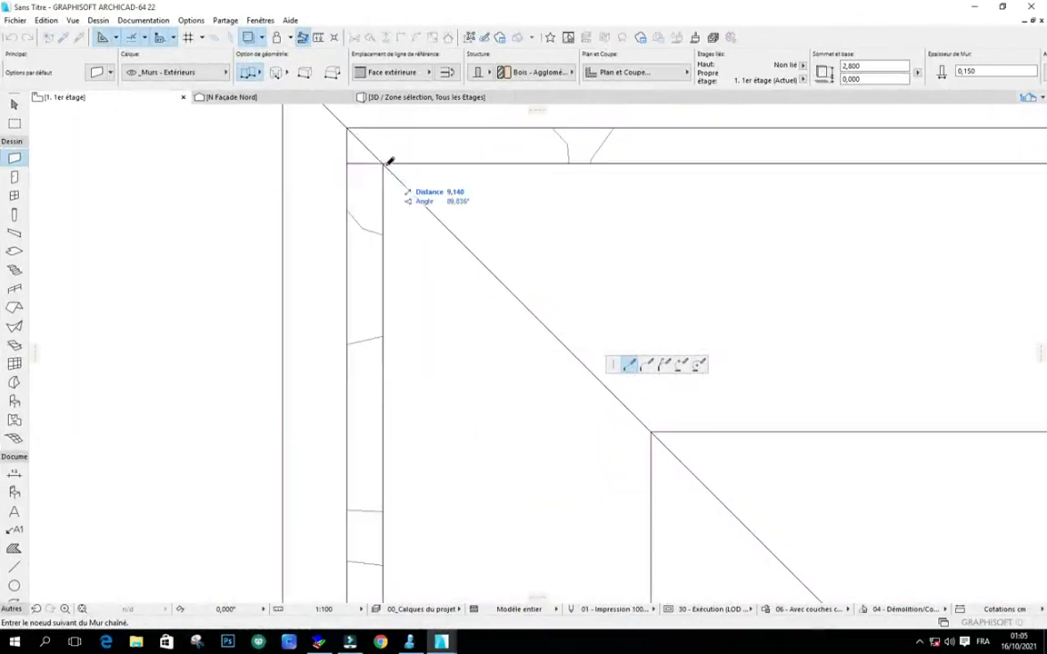
click(385, 160)
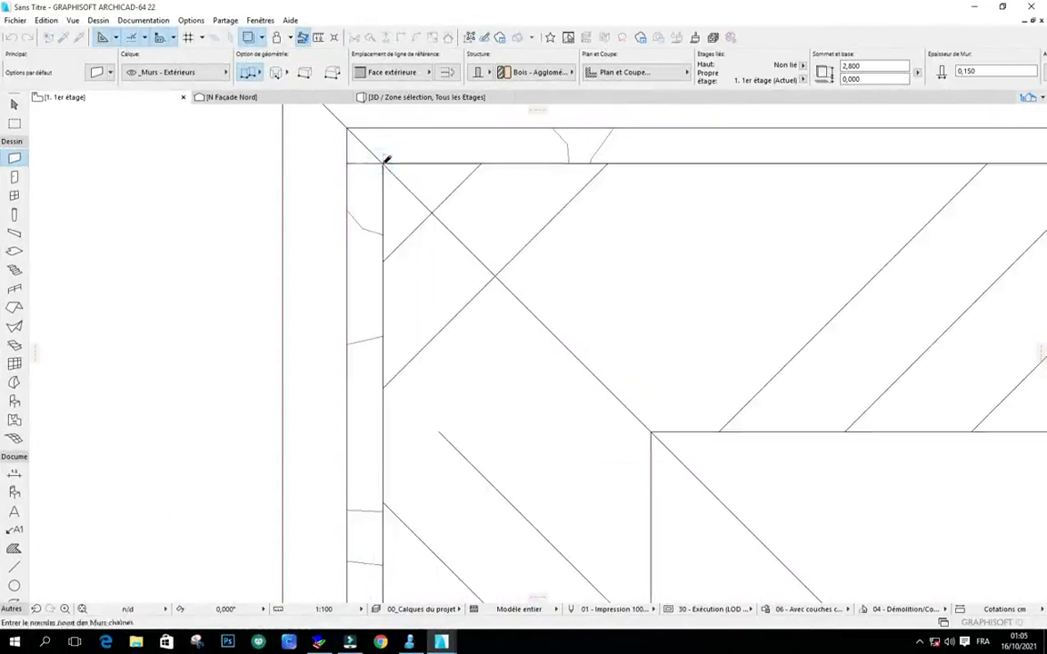
scroll(528, 522, down, 10)
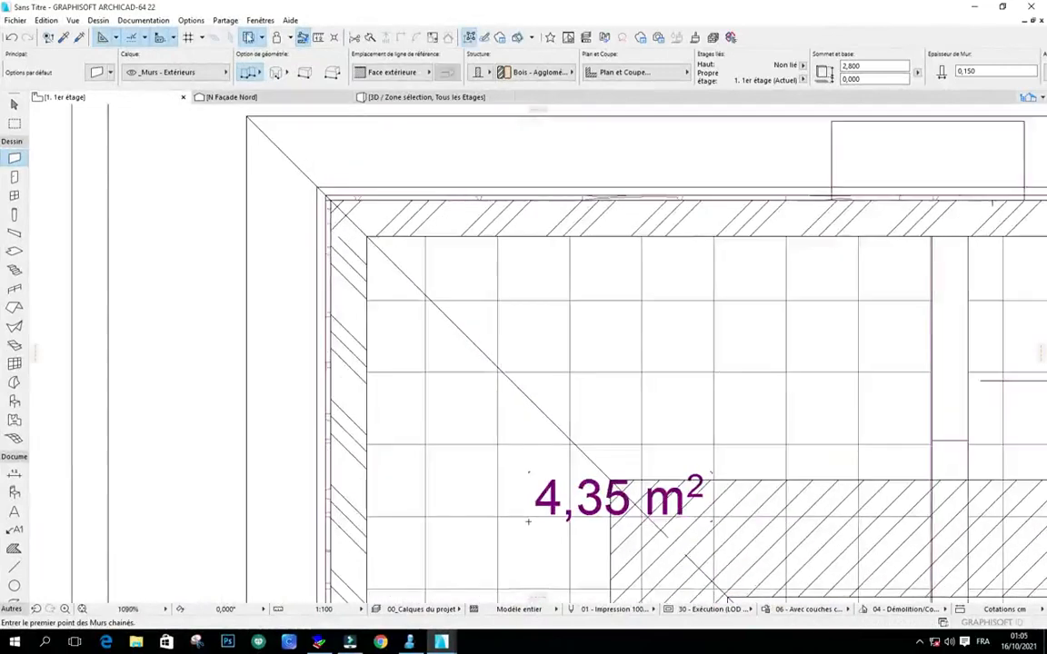
Step: Show the selection area in 3D and examine the log walls above the porch and the carport gable
scroll(218, 309, up, 3)
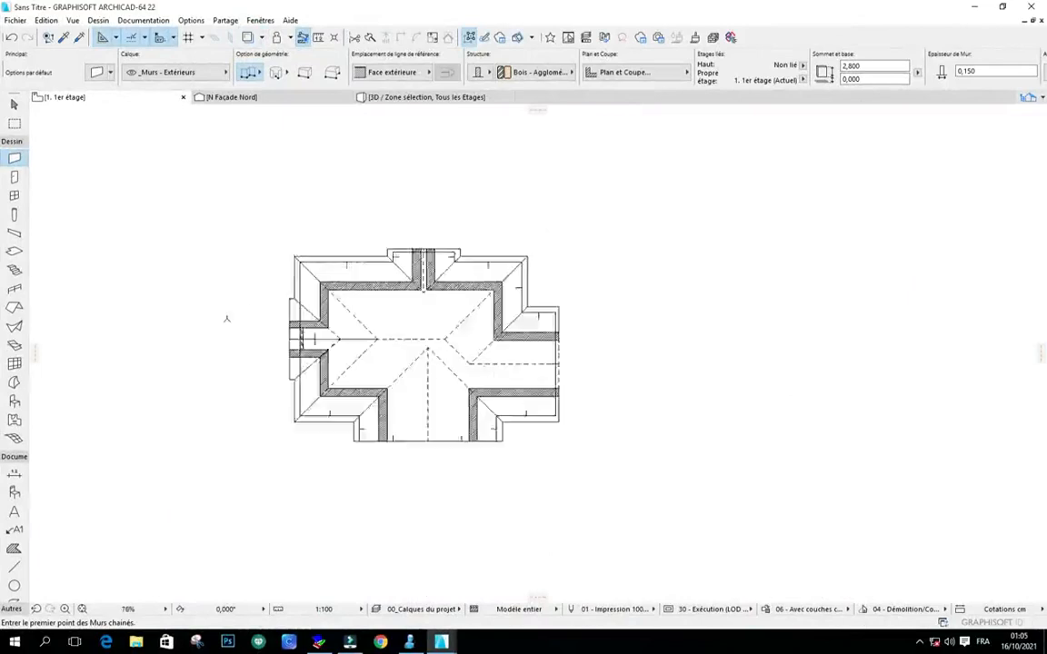
right_click(737, 144)
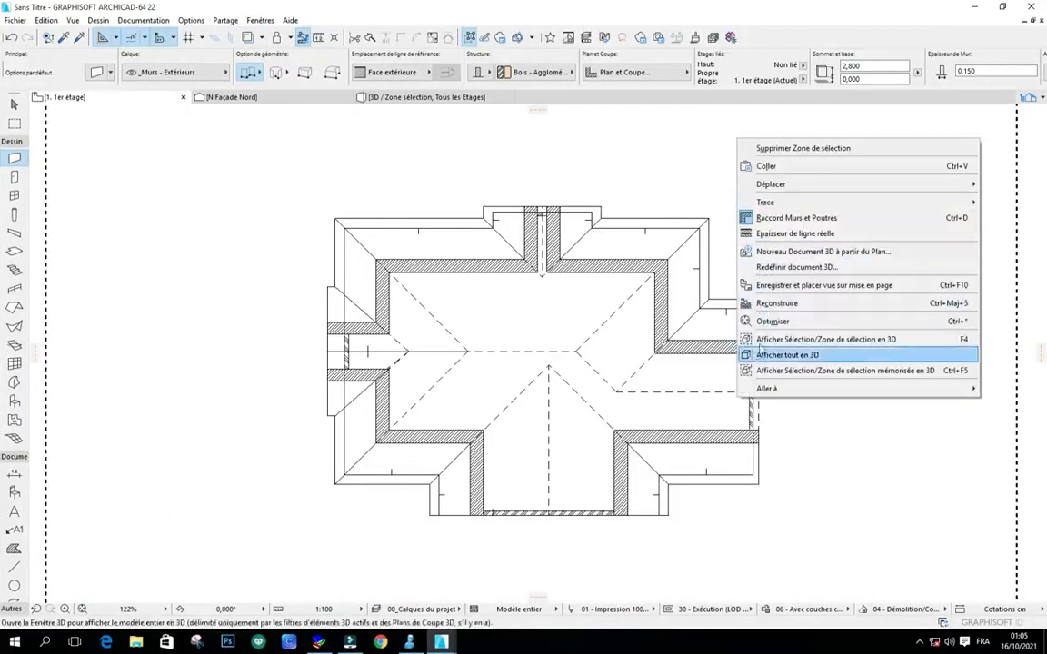
click(782, 339)
scroll(432, 286, down, 3)
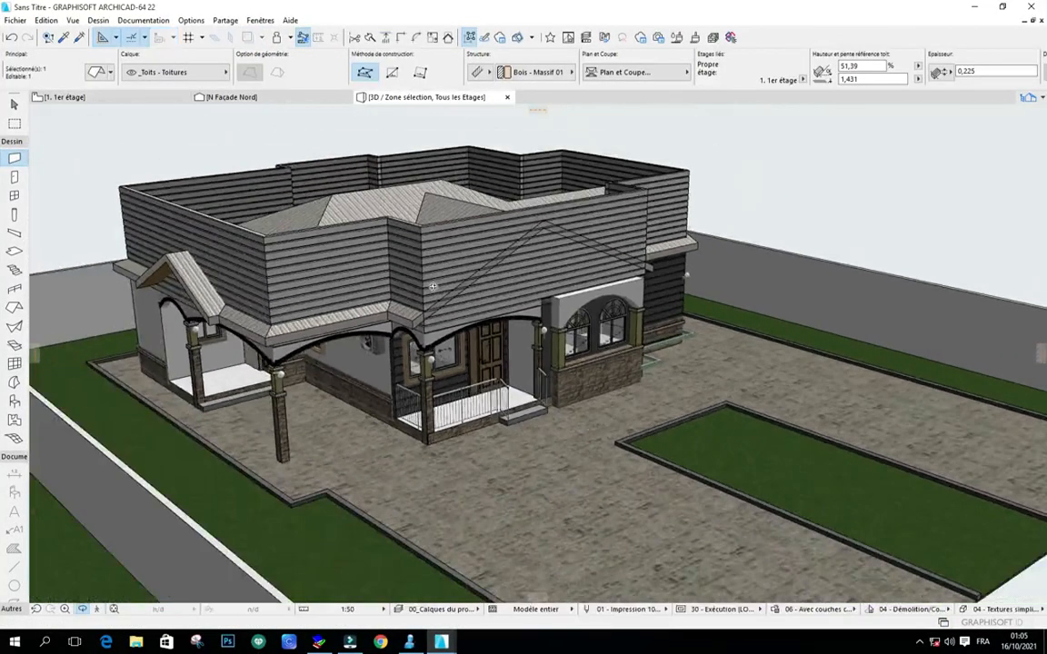
drag(265, 320, 547, 346)
scroll(419, 236, down, 2)
scroll(304, 194, up, 3)
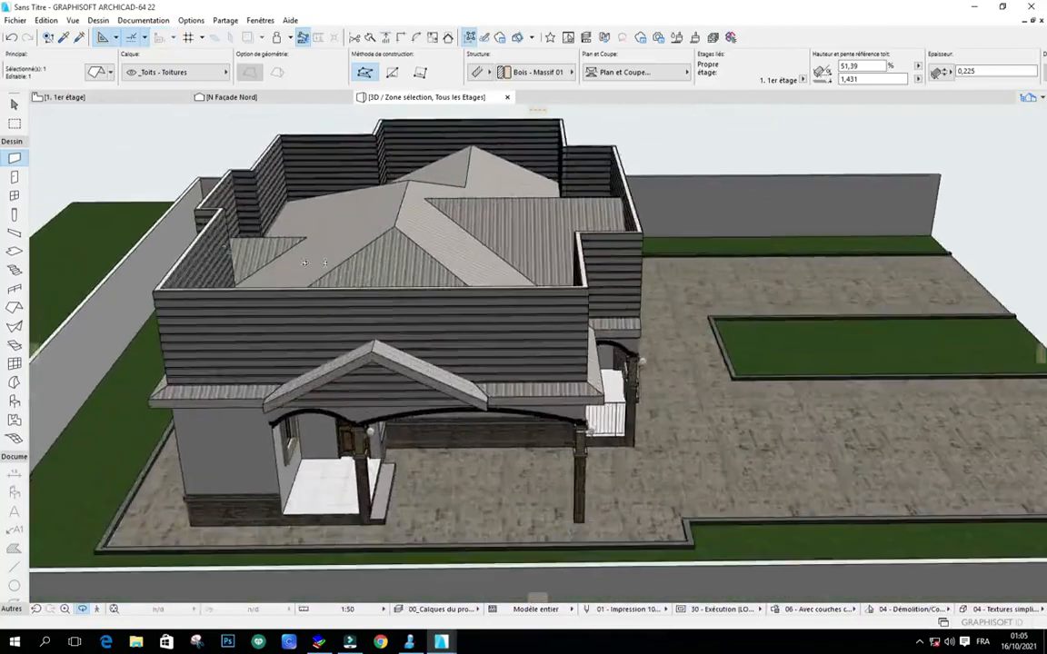
drag(304, 196, 540, 269)
scroll(540, 268, down, 3)
scroll(220, 263, up, 3)
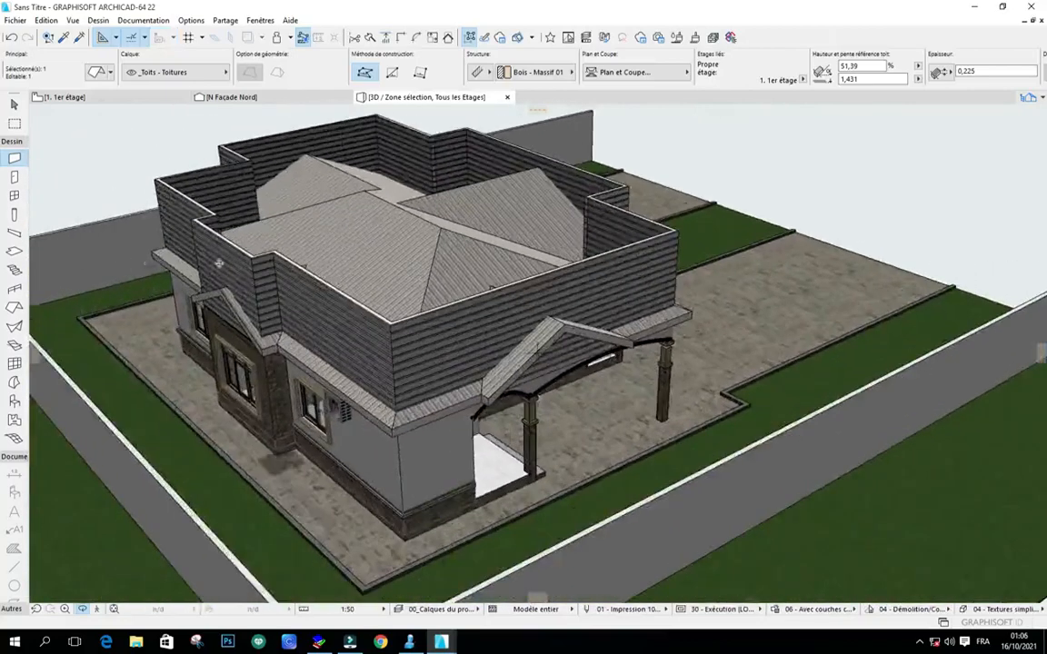
Step: Examine the log walls against the gables along the rear and far side of the house, ending at the front porch gable
drag(220, 263, 482, 282)
drag(62, 311, 407, 274)
scroll(498, 229, down, 3)
scroll(233, 303, up, 2)
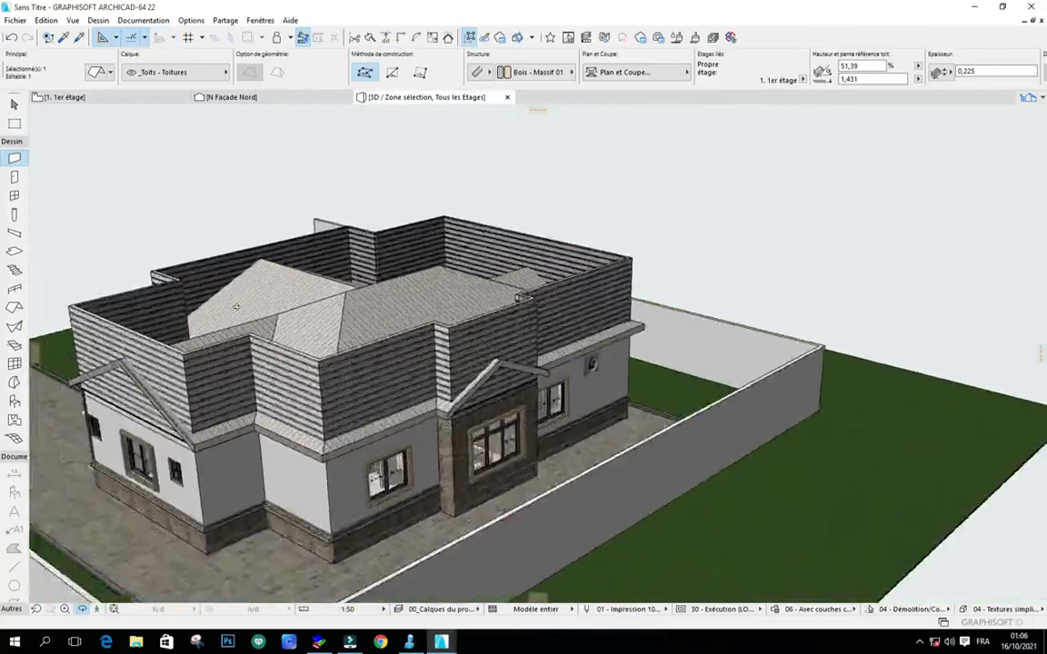
drag(175, 305, 529, 288)
scroll(527, 289, down, 2)
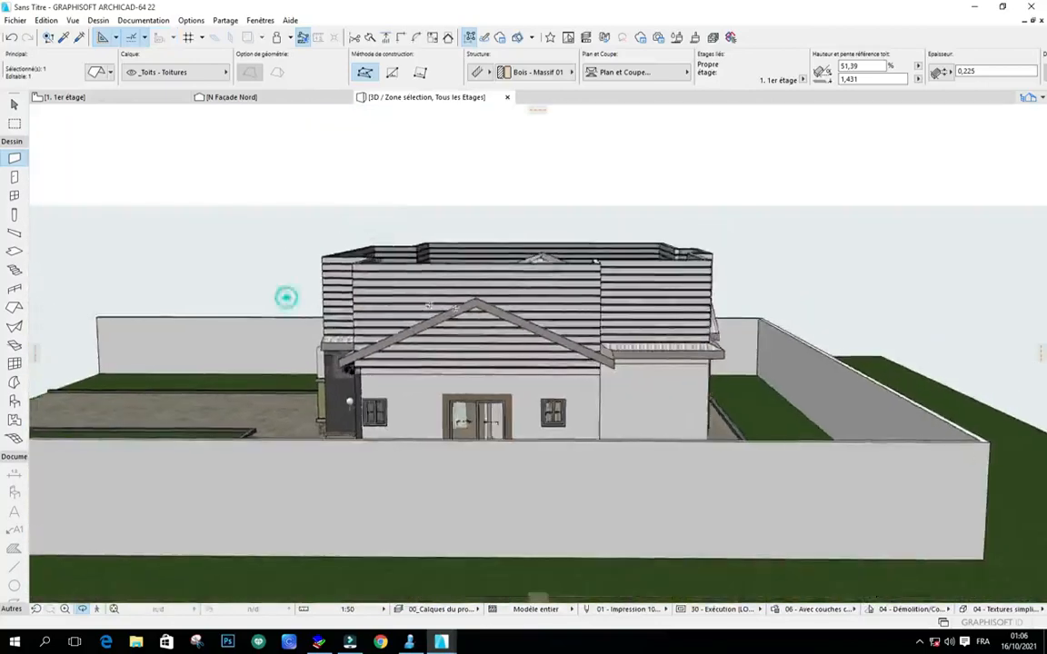
drag(282, 297, 418, 317)
scroll(403, 328, down, 2)
scroll(551, 311, up, 4)
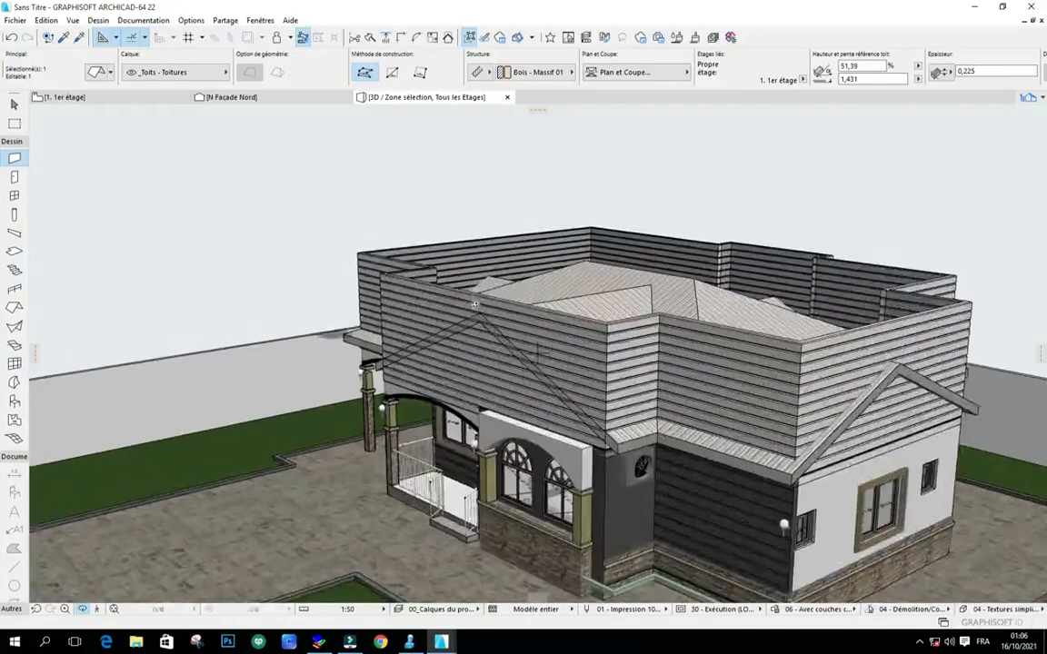
scroll(400, 329, down, 3)
scroll(545, 318, up, 2)
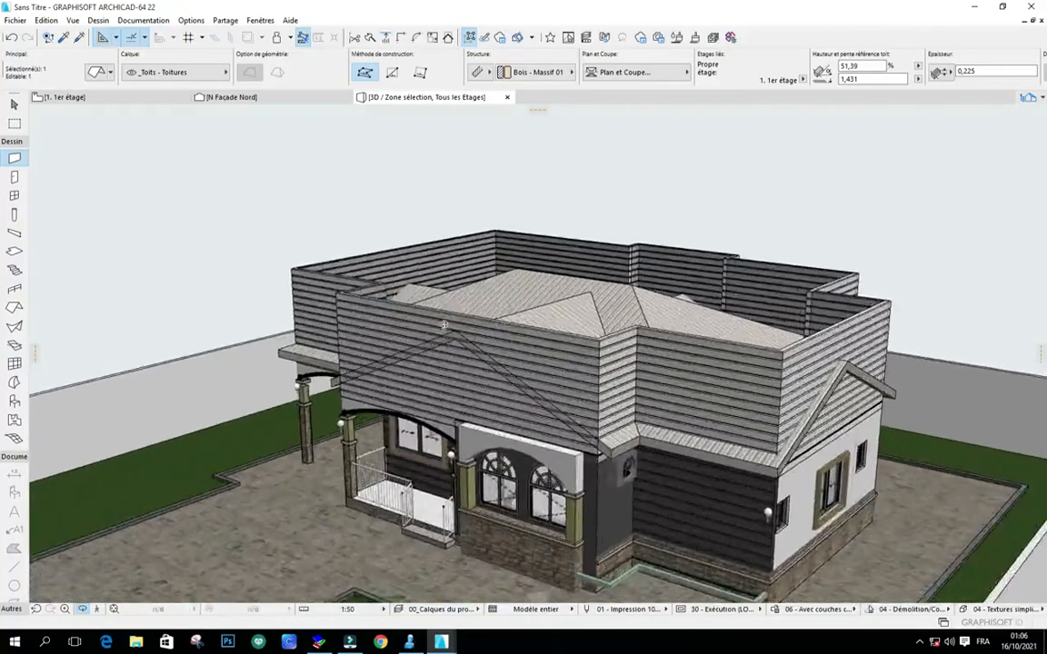
drag(400, 326, 474, 359)
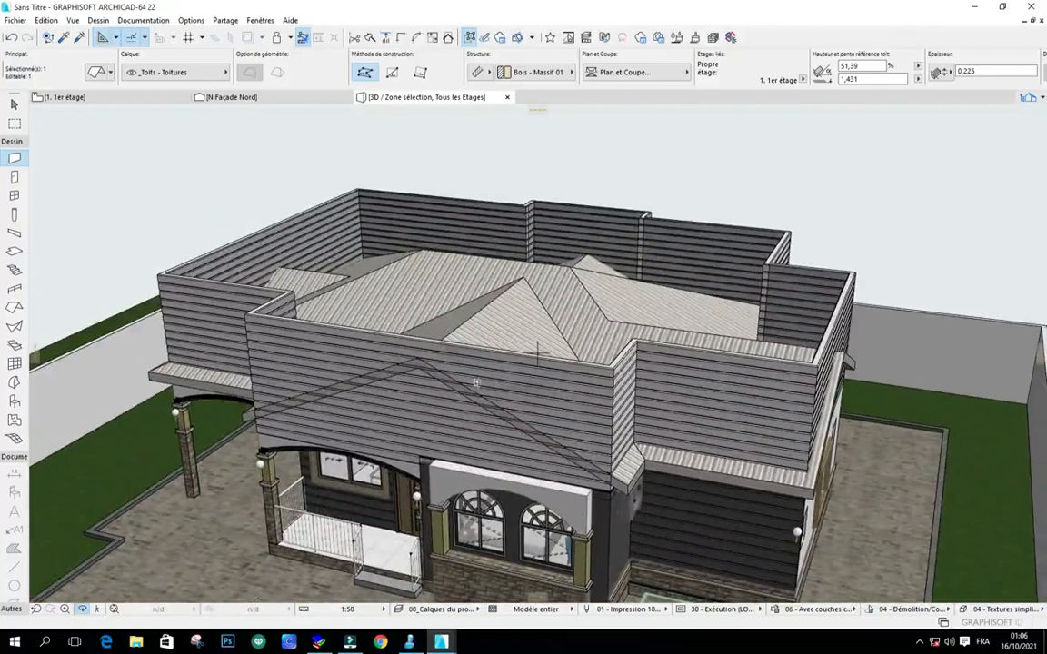
drag(370, 357, 557, 320)
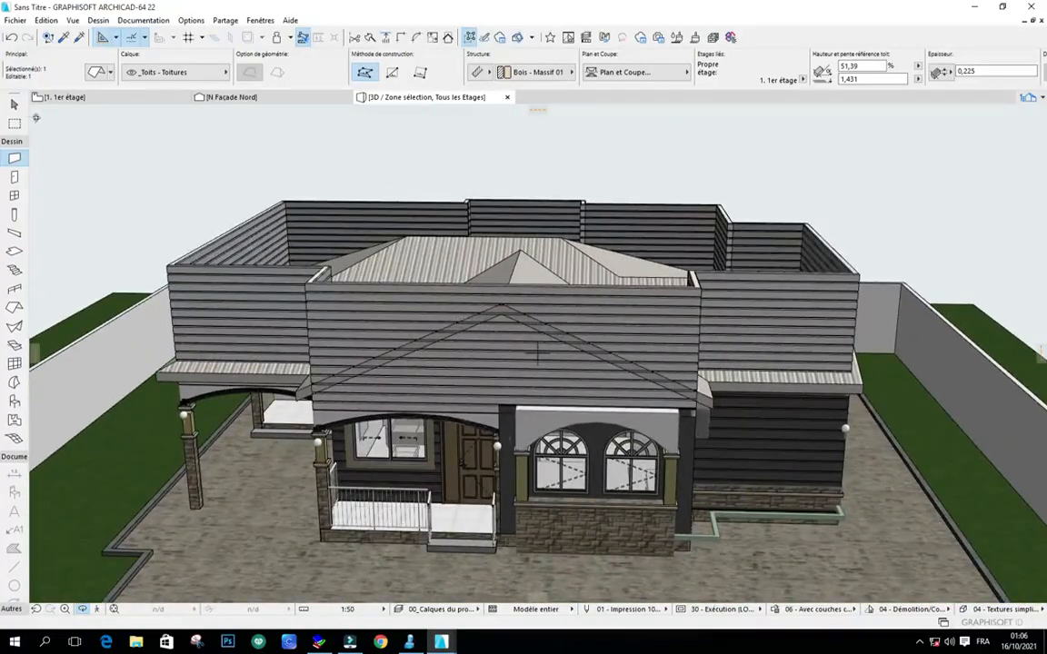
Step: In the first-floor plan, select the multi-plane roof and start adding an area at the lower gable's outer-left corner, with a first edge 0.8 m outward
click(77, 99)
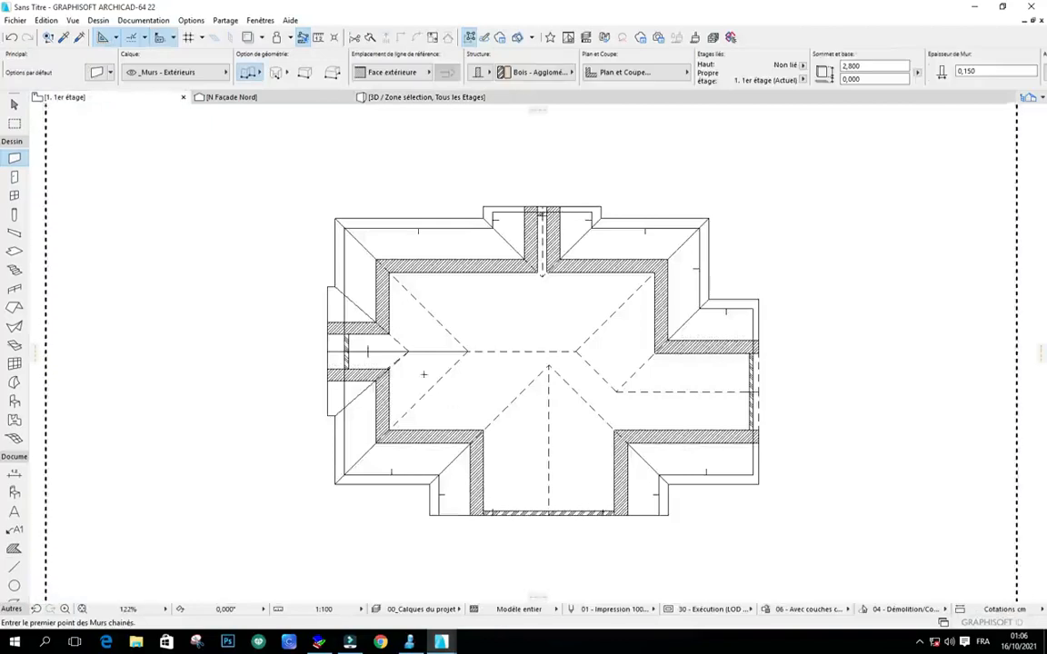
middle_drag(522, 565, 436, 446)
scroll(436, 446, up, 1)
scroll(463, 427, up, 2)
click(334, 345)
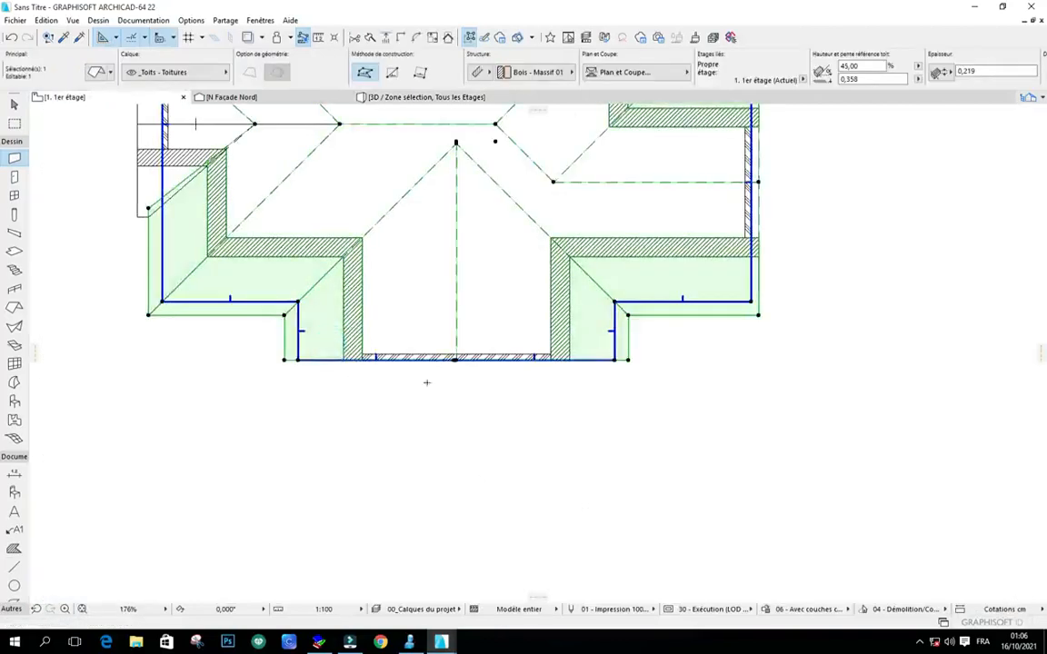
scroll(504, 356, up, 3)
scroll(446, 343, down, 3)
scroll(245, 359, up, 4)
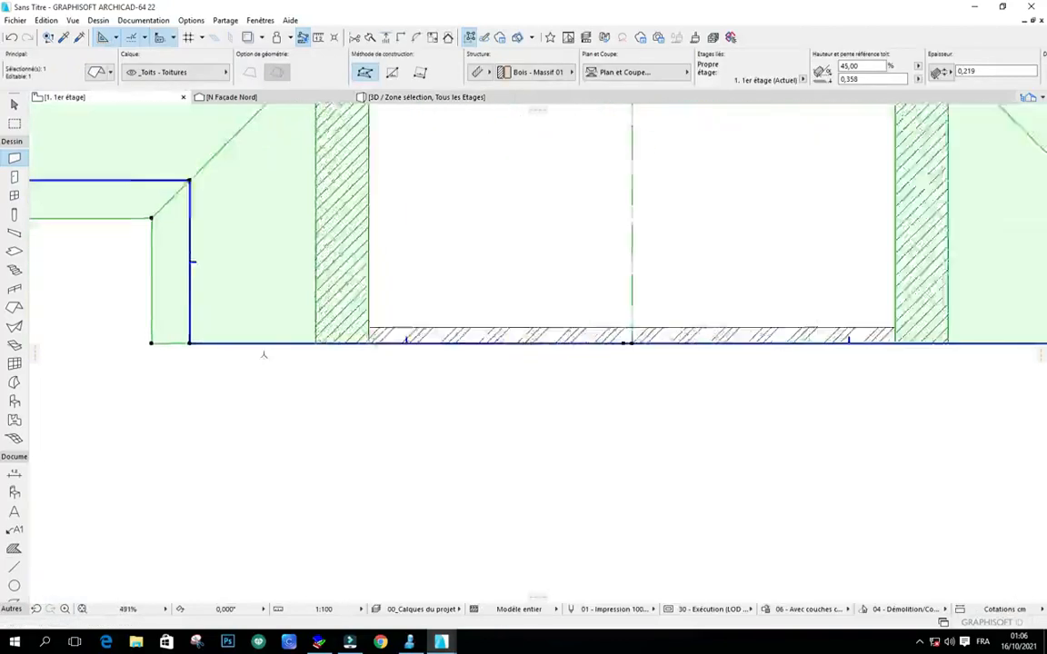
key(ctrl+m)
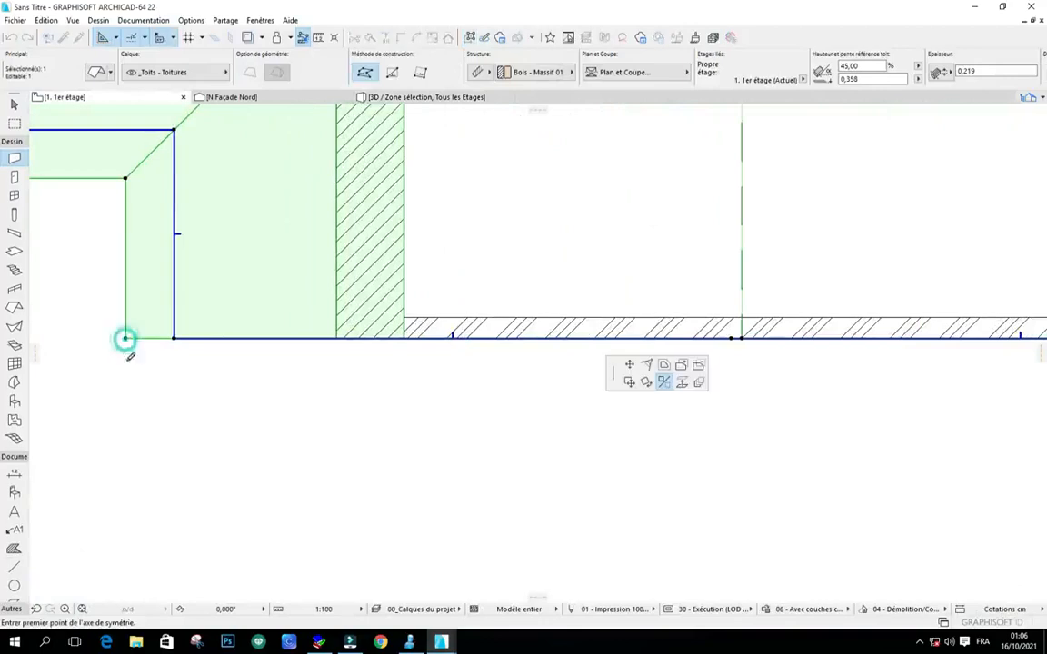
click(681, 365)
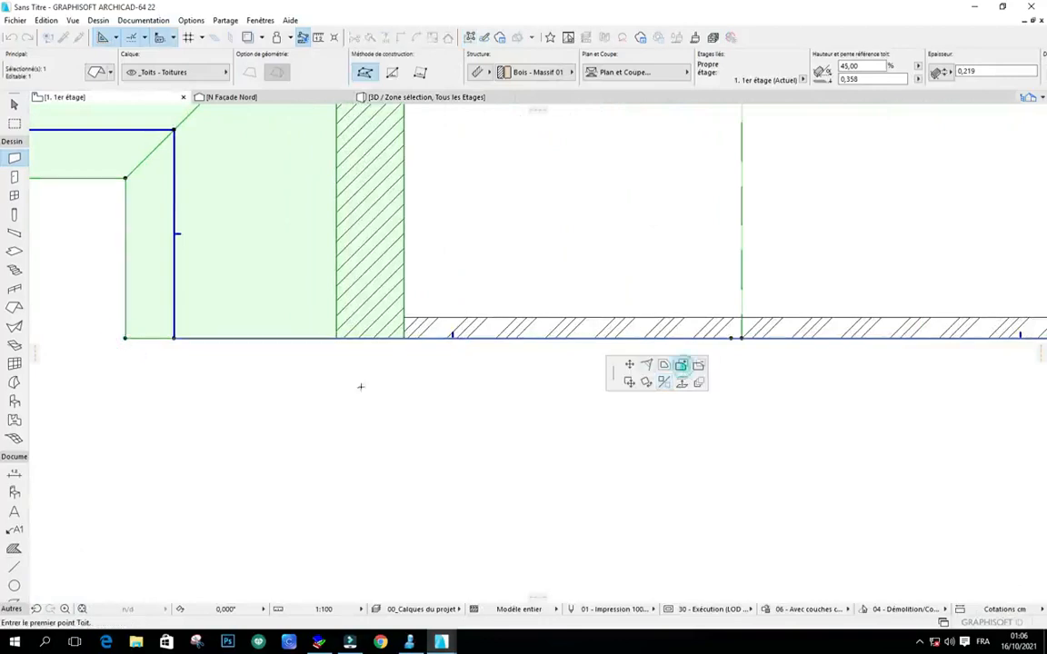
click(127, 336)
scroll(160, 372, down, 2)
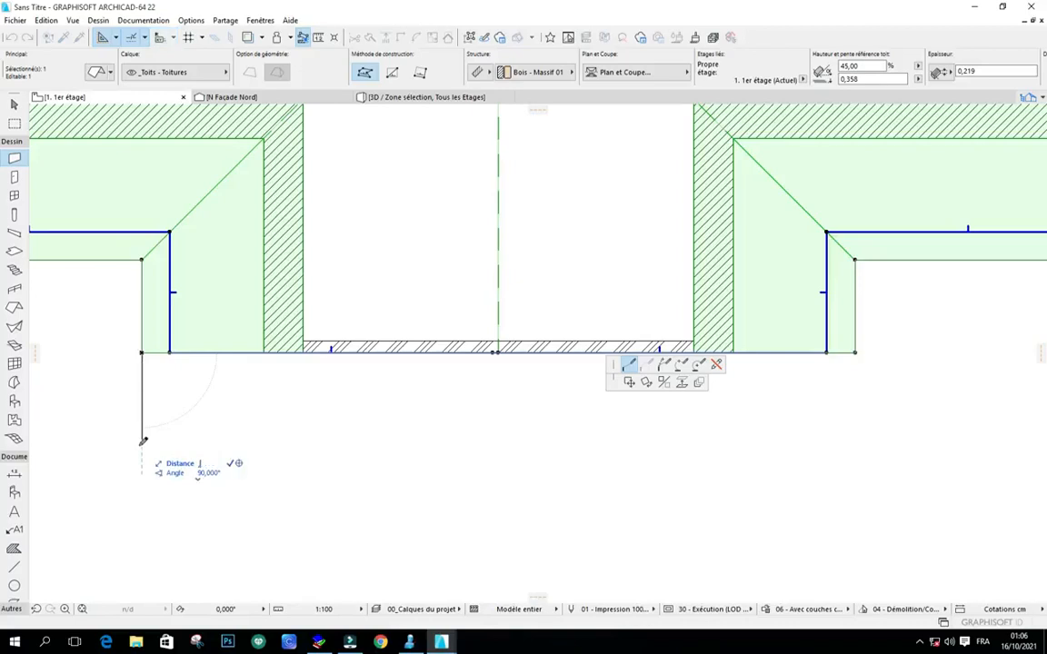
text(,8)
key(Return)
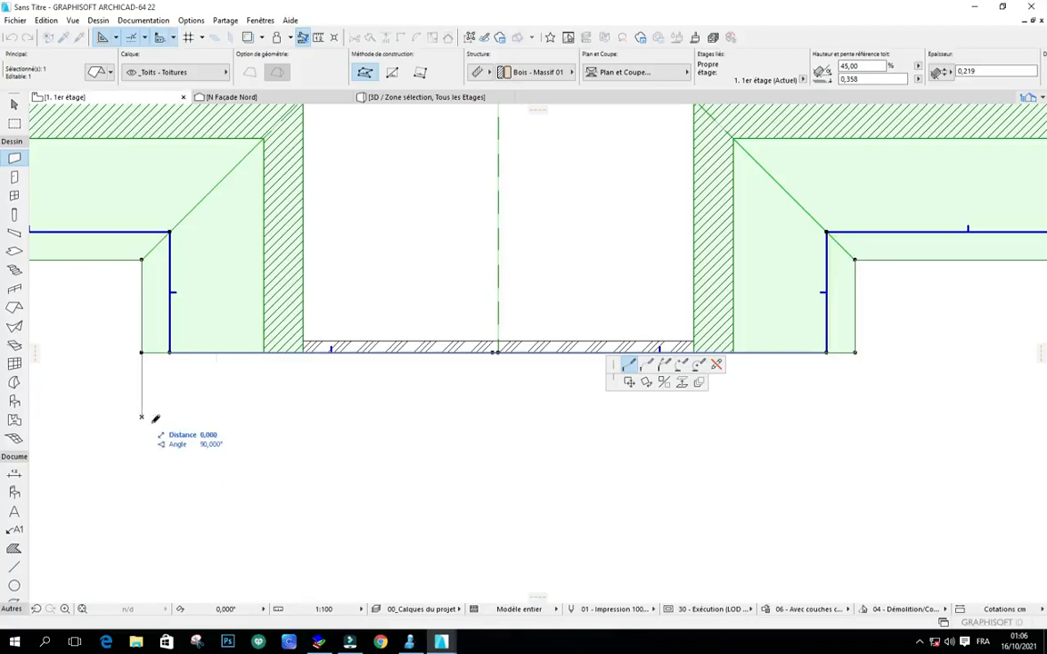
Step: Finish the added roof rectangle across to the ridge axis, back to the gable line and along it to the starting corner
scroll(213, 400, down, 2)
scroll(386, 397, up, 2)
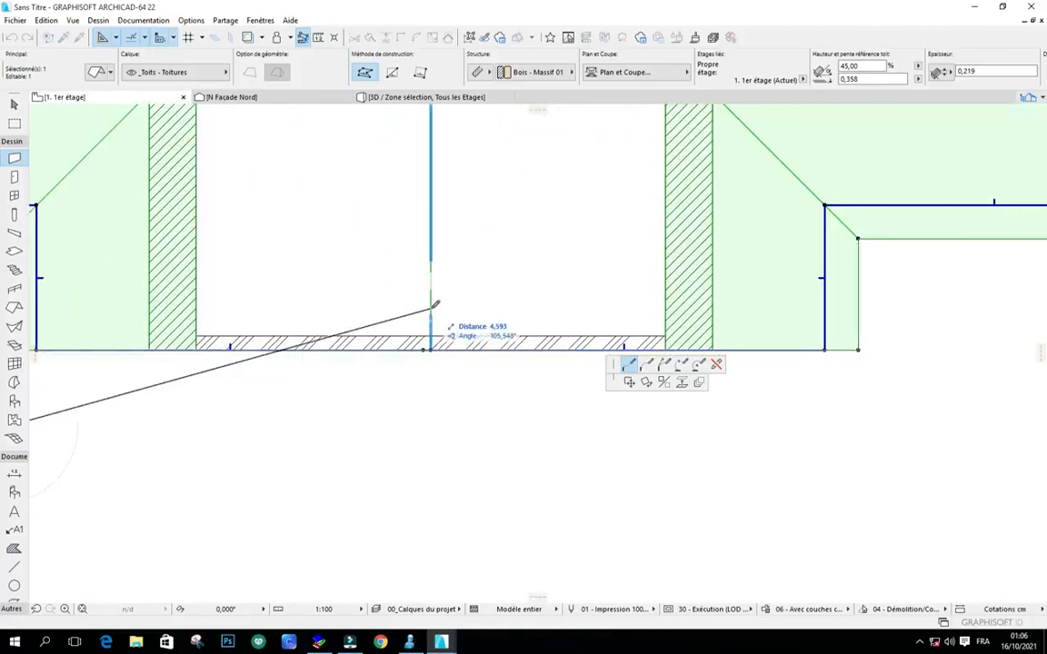
click(431, 426)
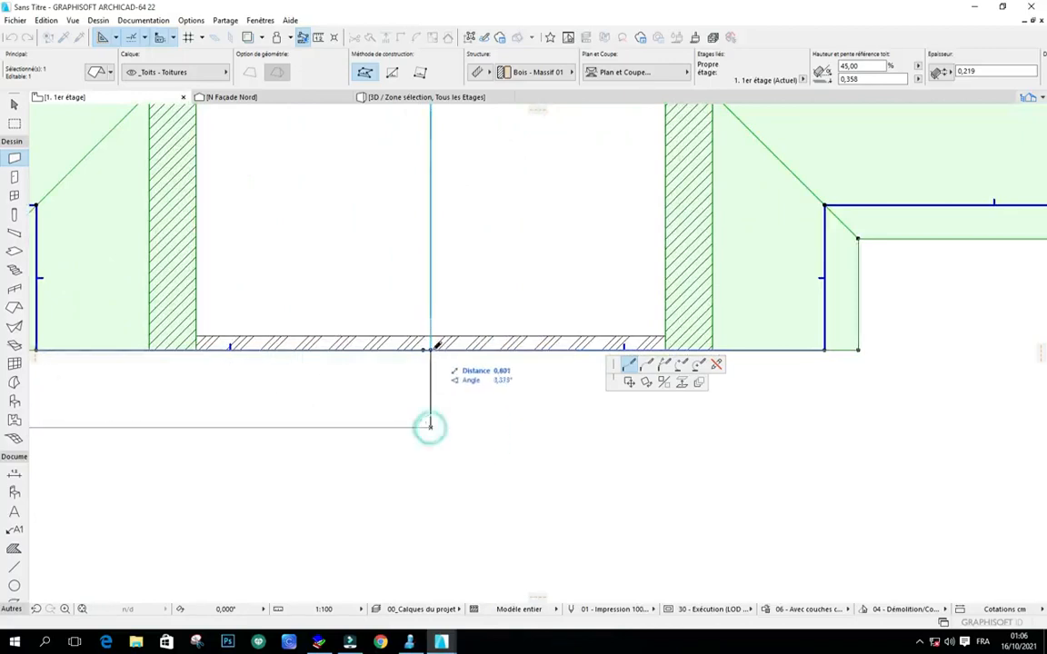
click(431, 350)
scroll(372, 360, down, 3)
scroll(283, 354, up, 3)
scroll(286, 351, up, 3)
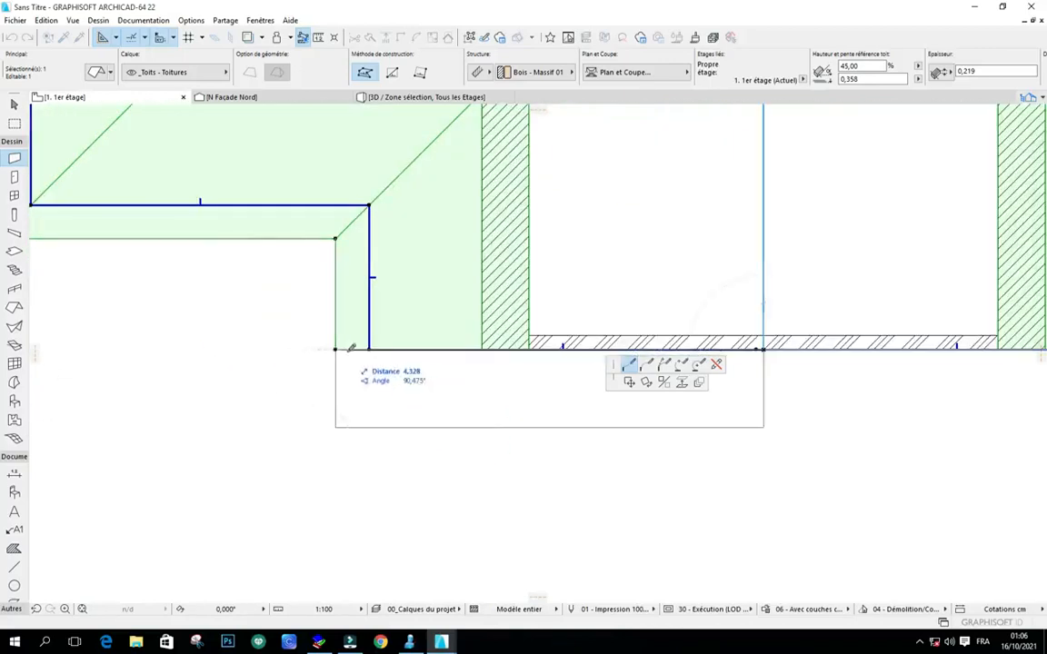
click(305, 351)
scroll(218, 365, down, 3)
scroll(479, 374, down, 3)
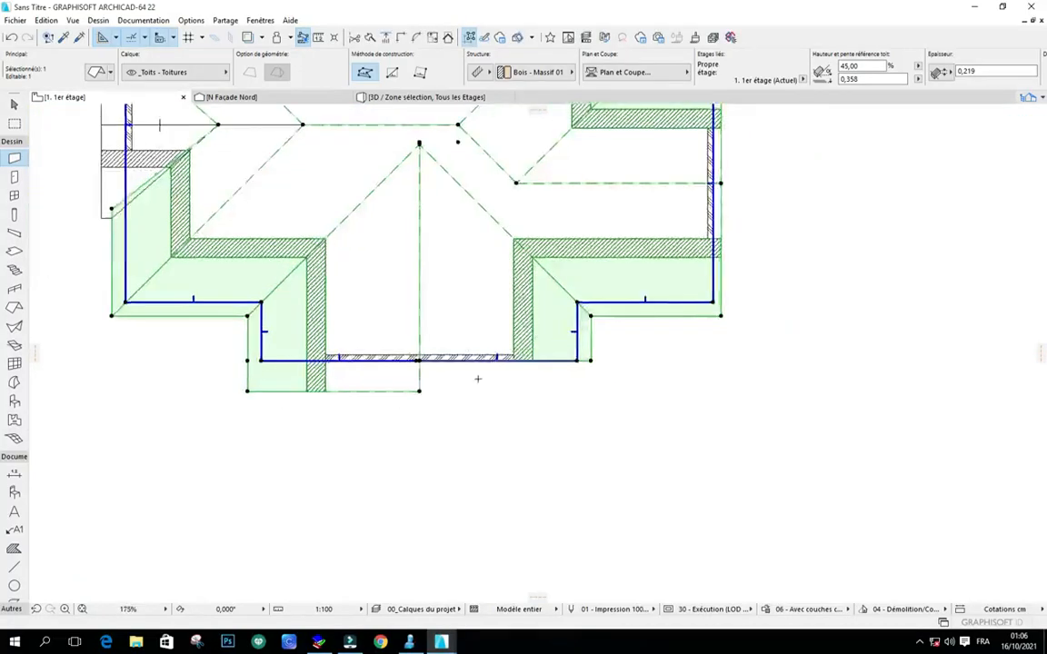
Step: Add a matching 0.8 m deep rectangle to the roof on the other half of the lower gable, from its outer corner to the ridge axis
scroll(507, 377, up, 3)
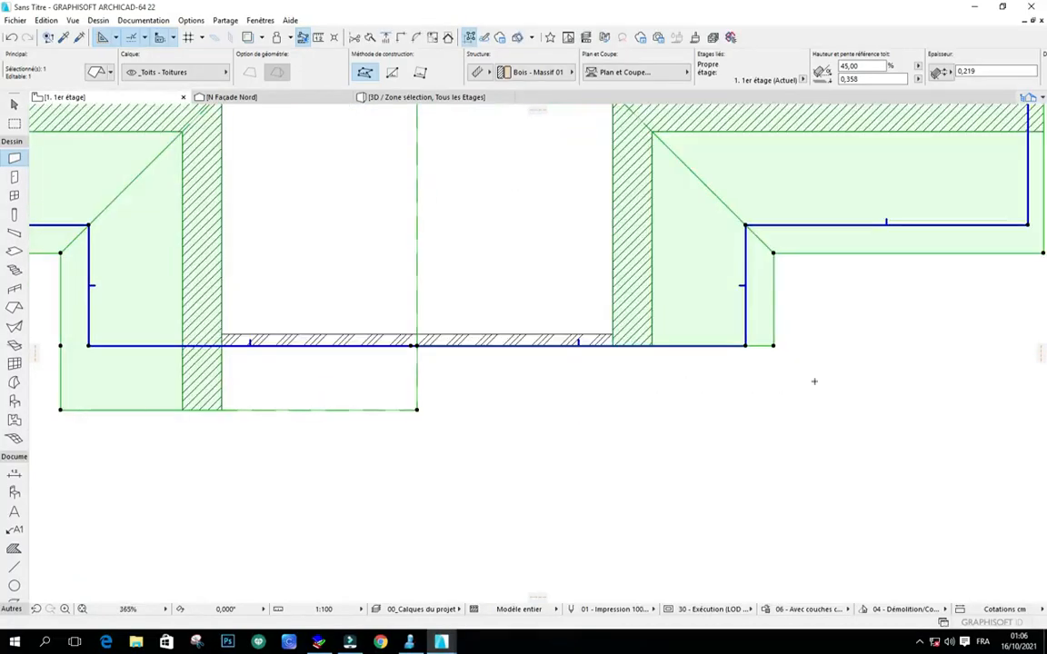
click(773, 345)
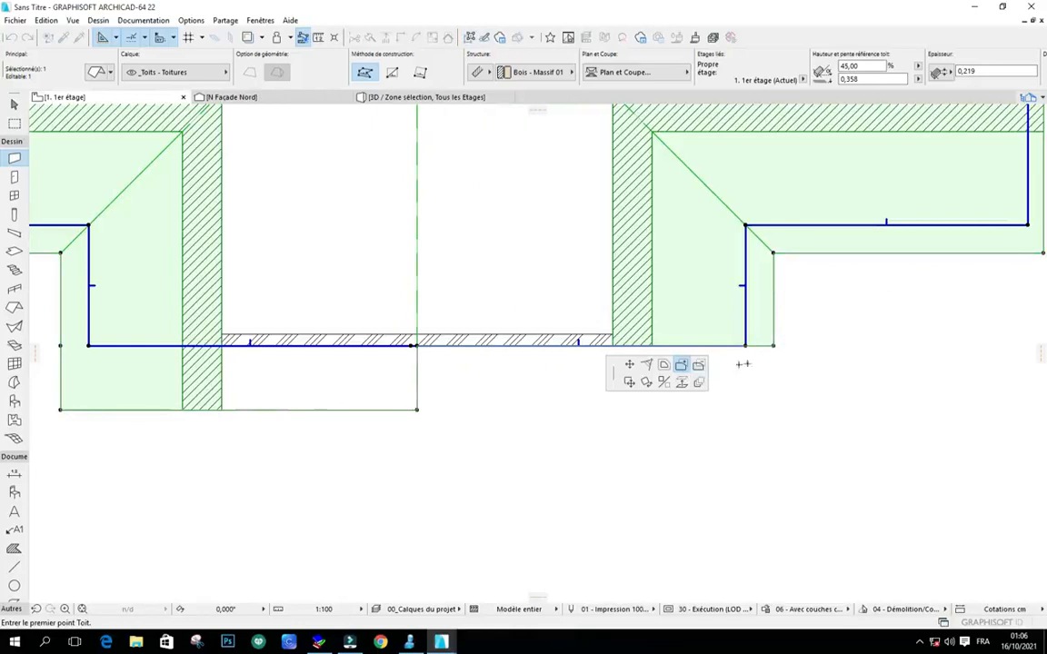
click(774, 345)
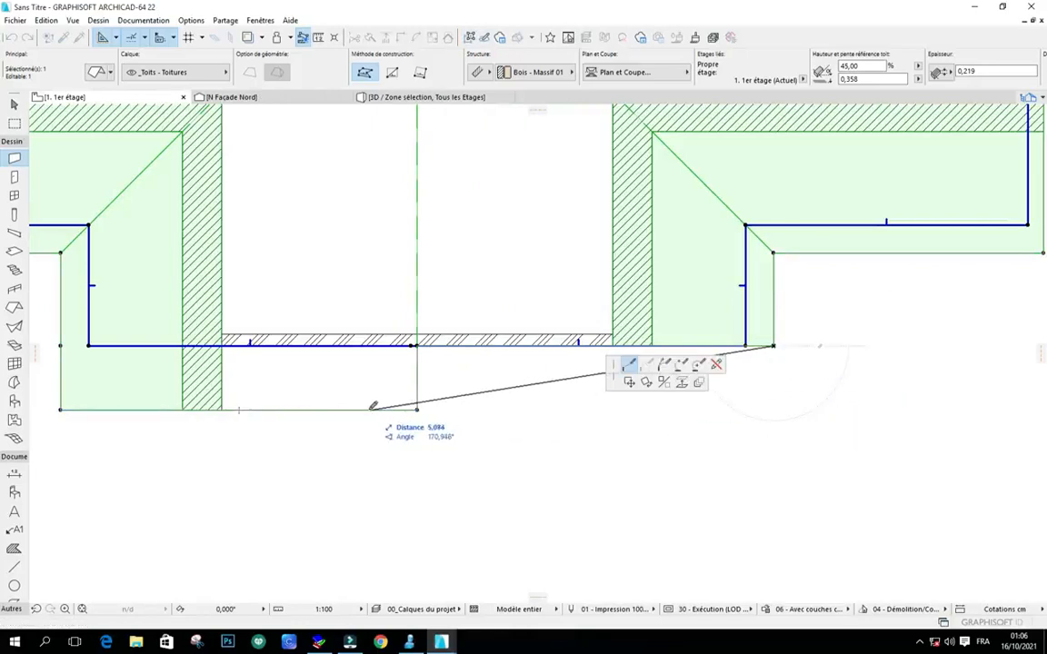
click(773, 409)
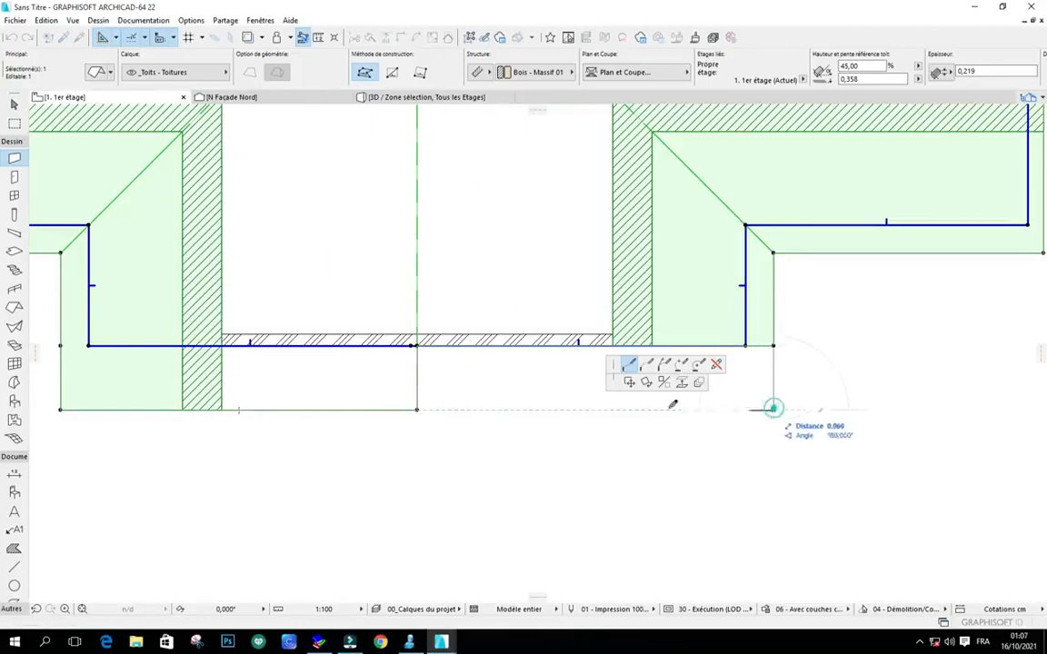
click(417, 410)
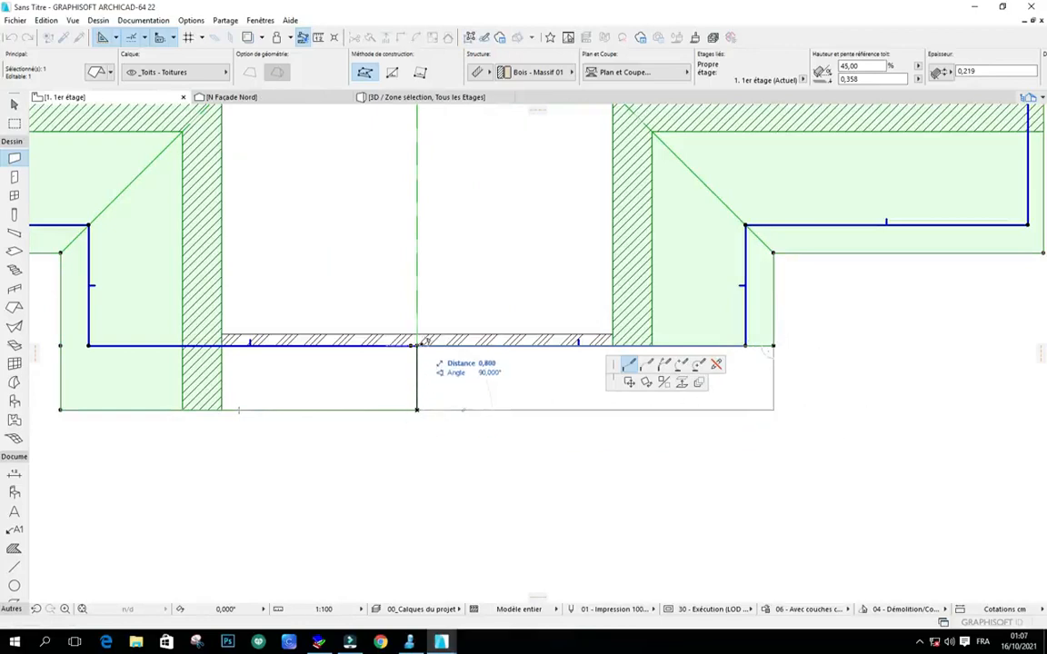
click(417, 346)
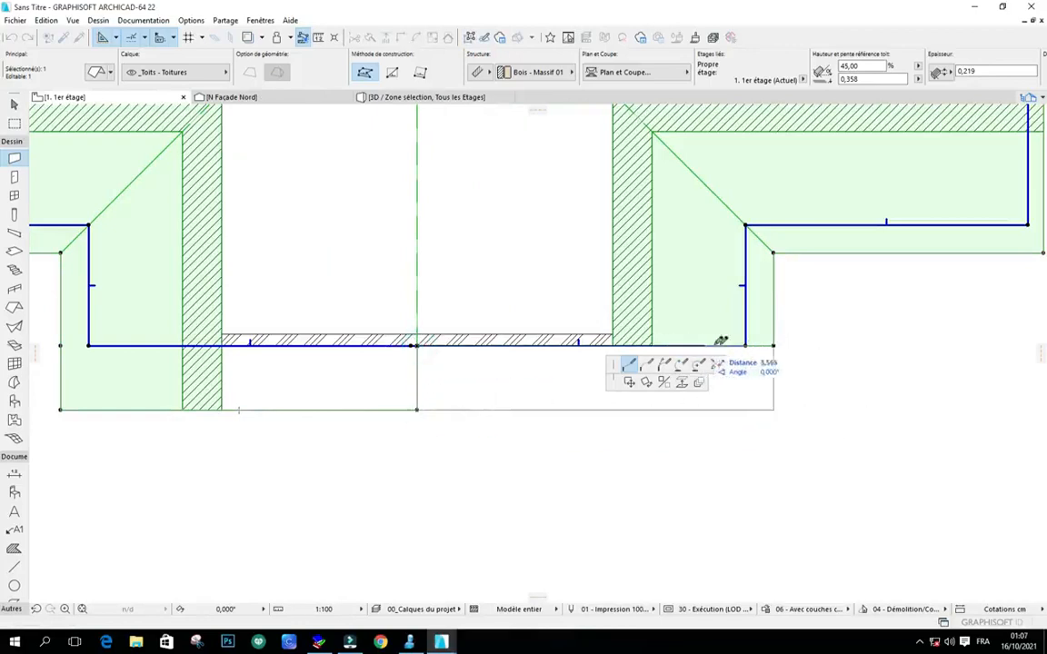
click(772, 344)
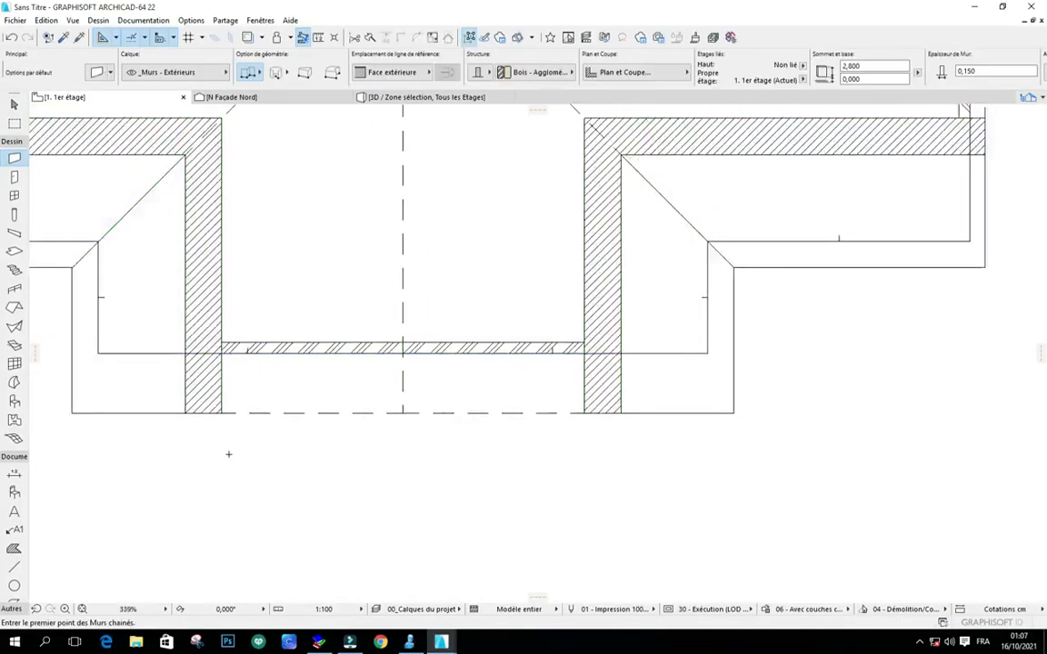
Step: Show the selection area in 3D and examine the extended roof overhang on both slopes of the front gable
right_click(494, 204)
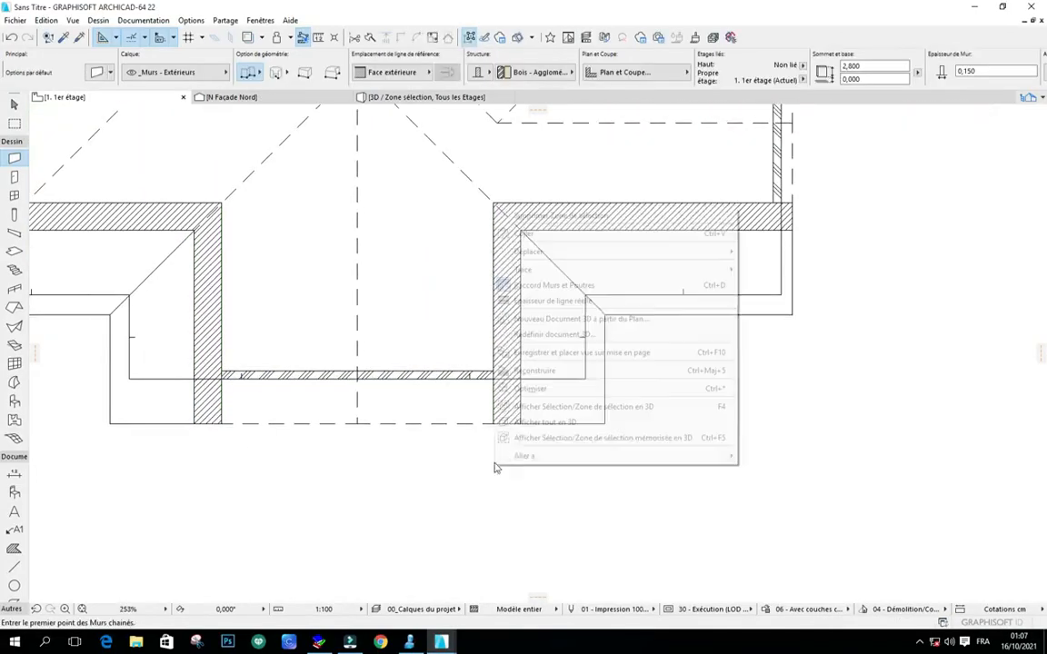
click(527, 406)
drag(783, 304, 594, 300)
scroll(564, 500, down, 3)
scroll(319, 353, up, 3)
drag(246, 364, 450, 357)
scroll(685, 345, up, 2)
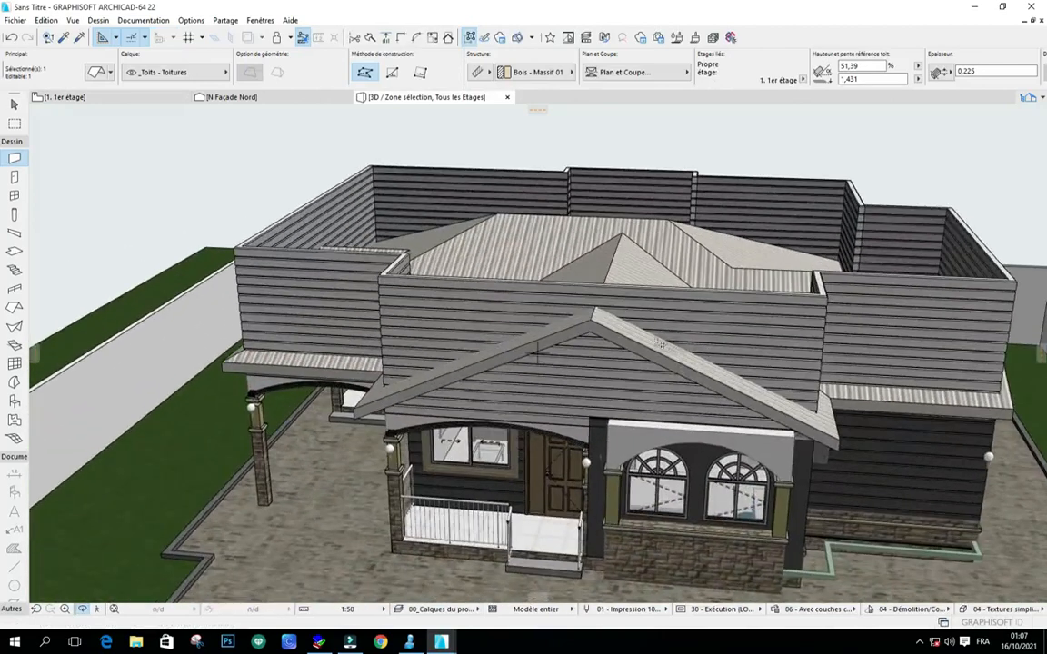
drag(745, 334, 559, 325)
drag(105, 273, 504, 277)
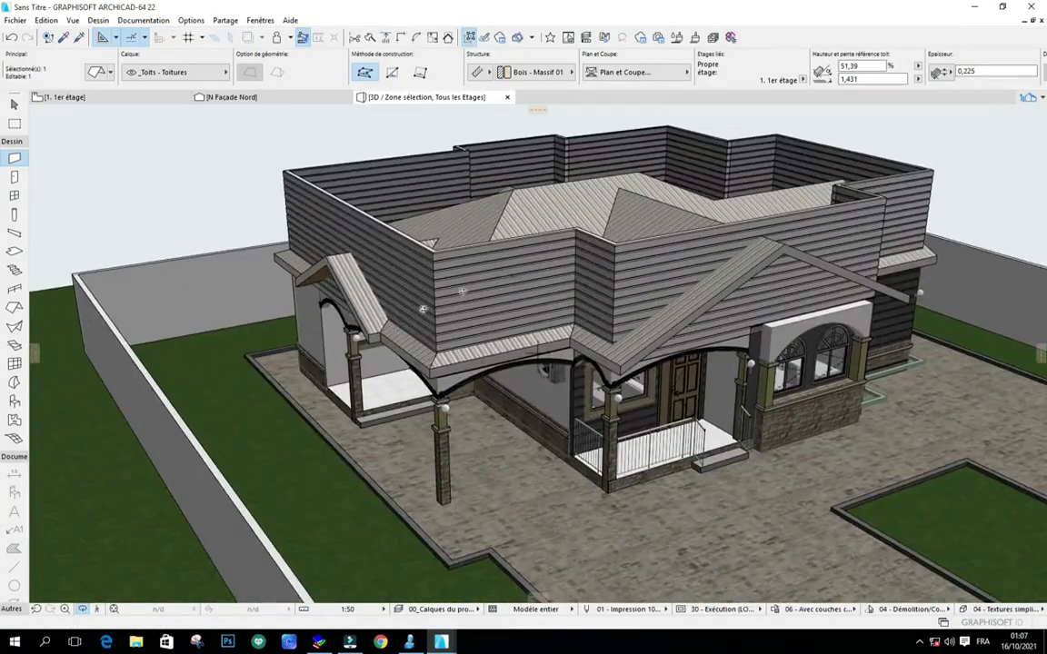
Step: Examine the log walls rising above the roof around the carport, front porch and rear of the house
scroll(423, 309, down, 2)
scroll(663, 216, up, 4)
drag(676, 266, 202, 268)
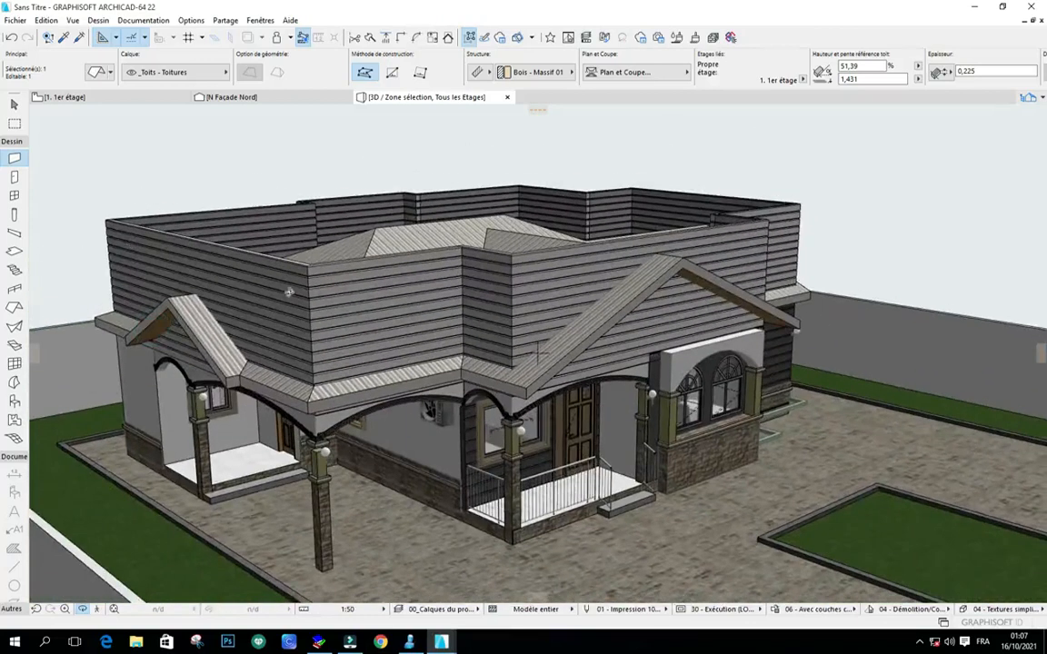
drag(704, 253, 558, 269)
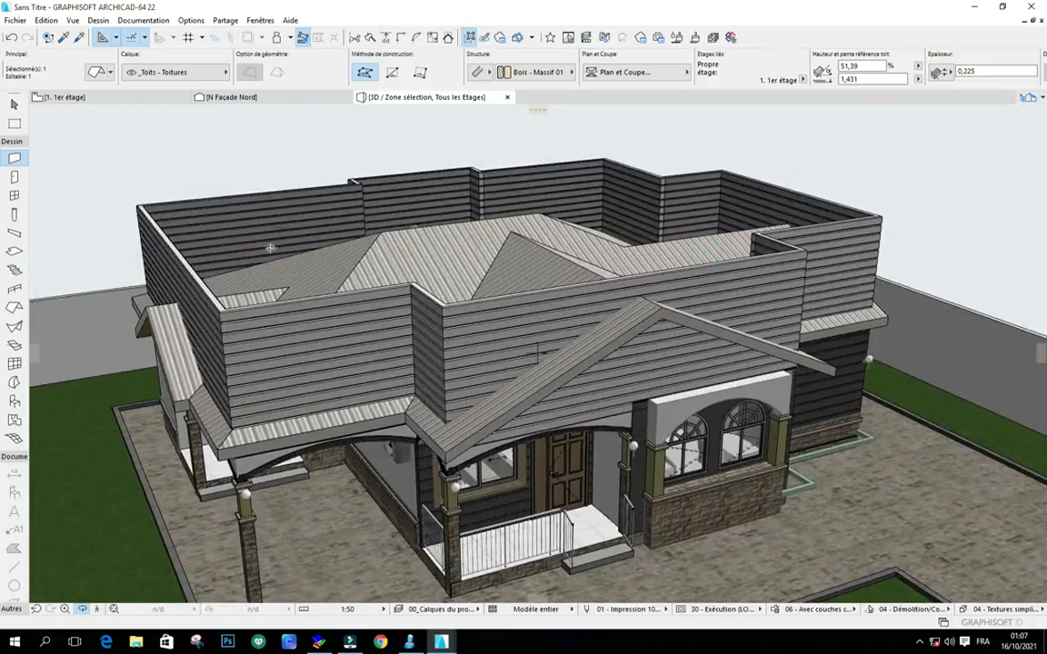
drag(216, 345, 273, 334)
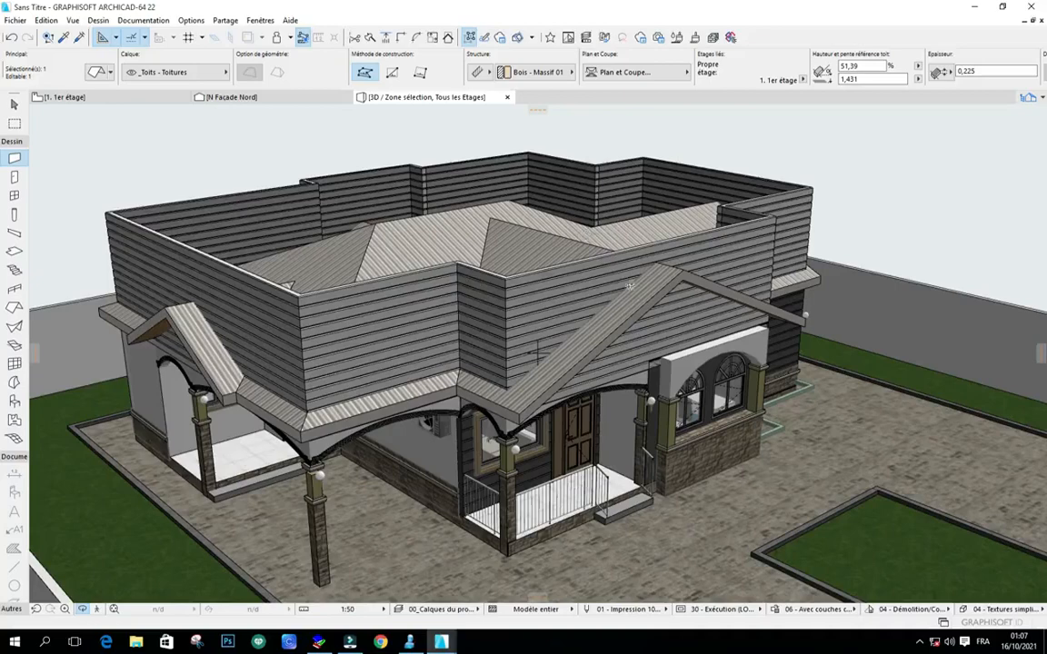
drag(673, 282, 374, 259)
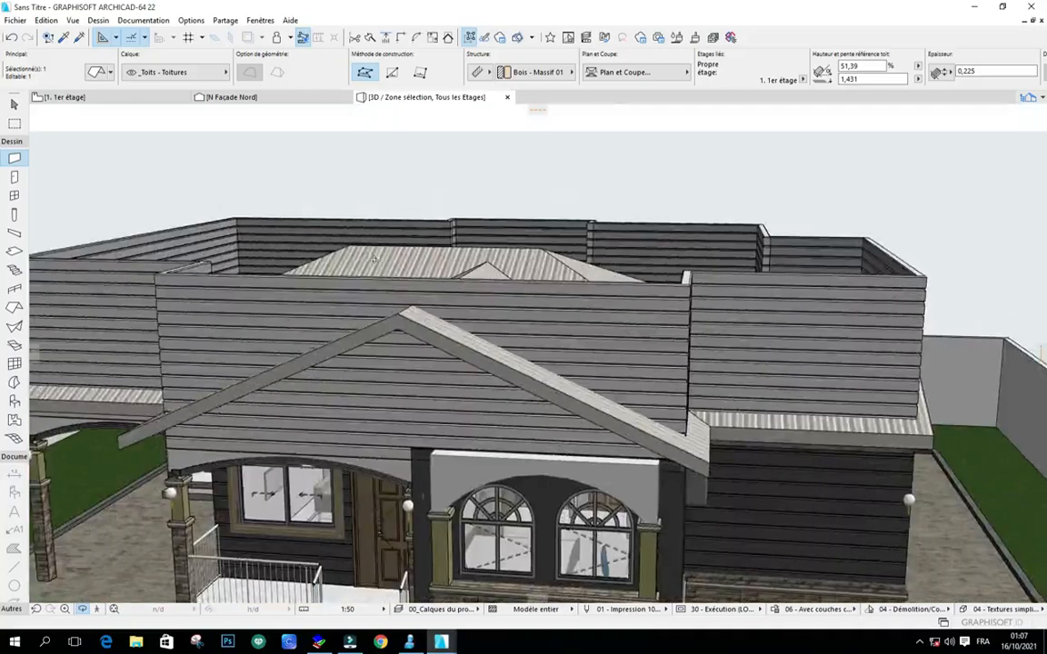
scroll(374, 259, down, 3)
drag(702, 312, 585, 310)
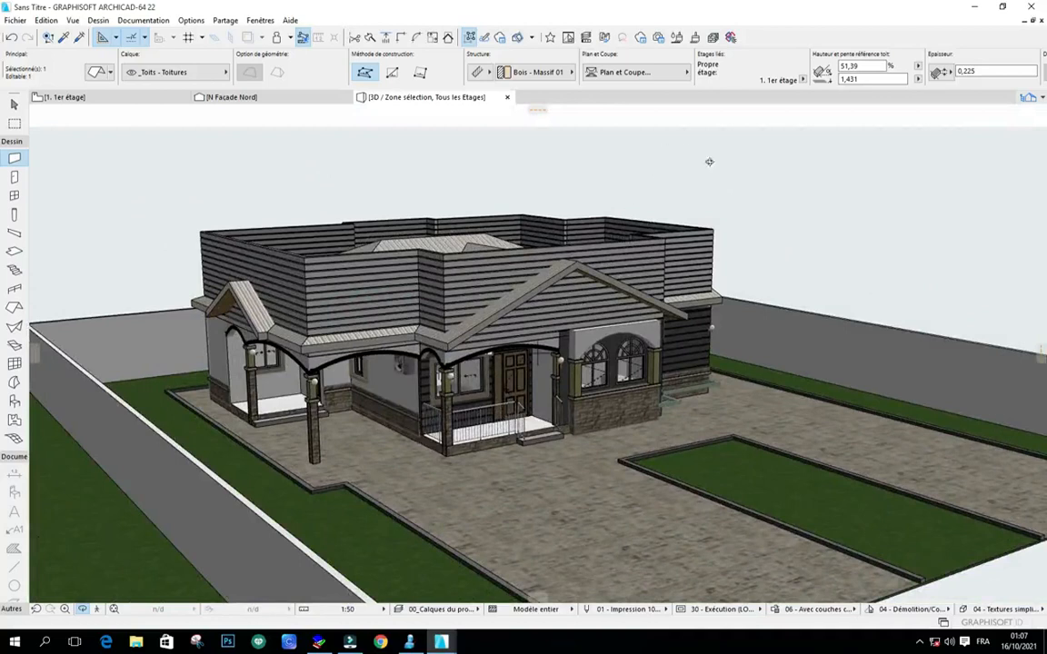
drag(594, 256, 382, 243)
scroll(473, 246, up, 4)
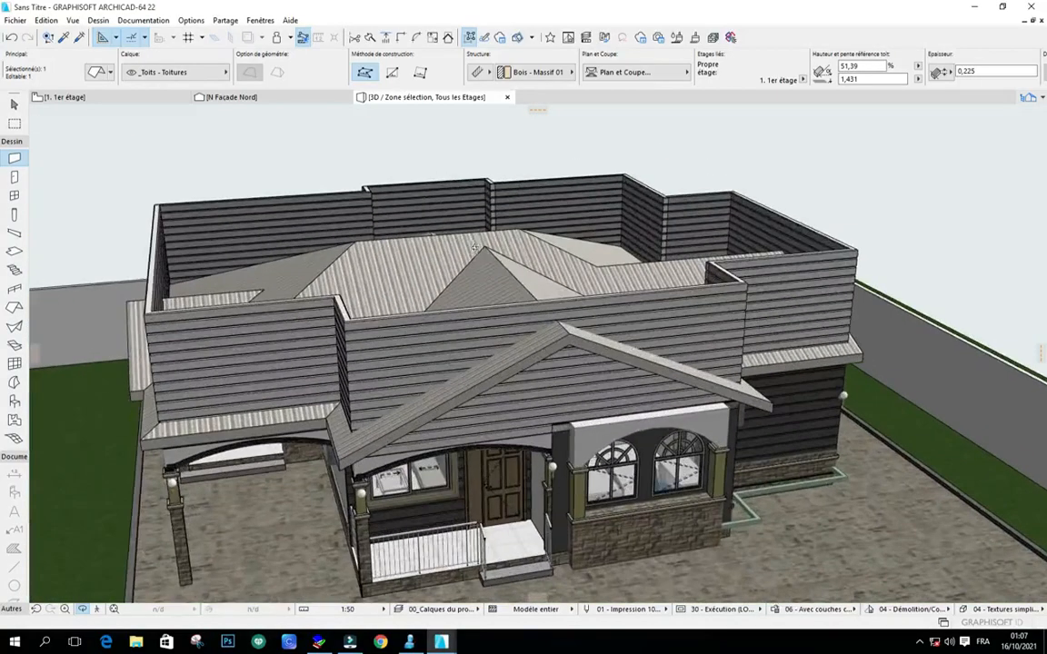
drag(509, 262, 519, 253)
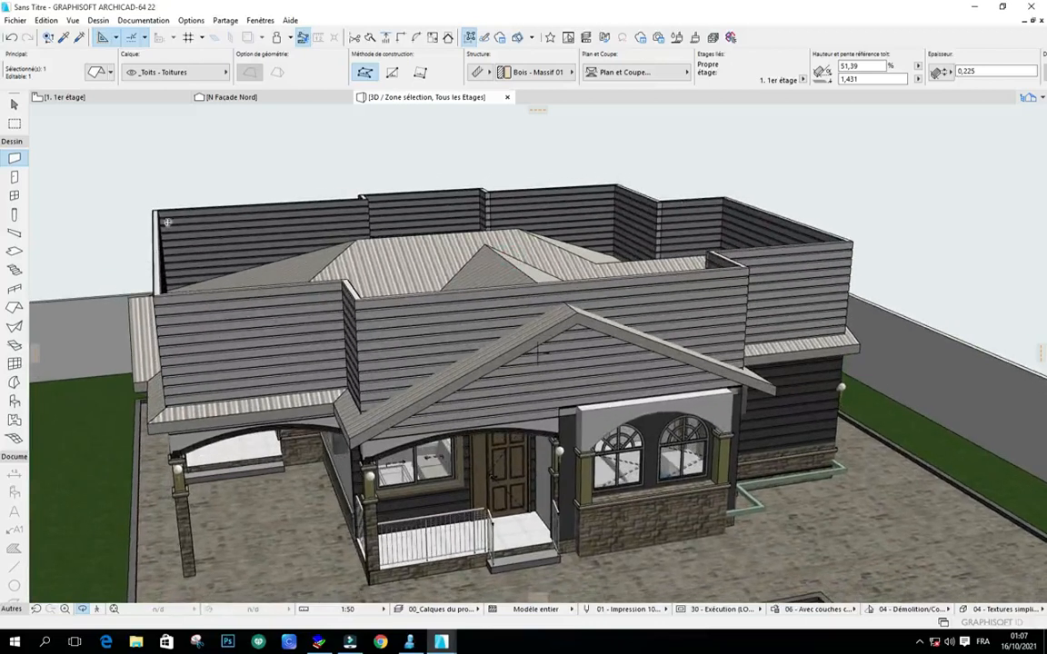
Step: Show the element editing tools, open Solid Element Operations and place its palette clear of the house model
right_click(791, 40)
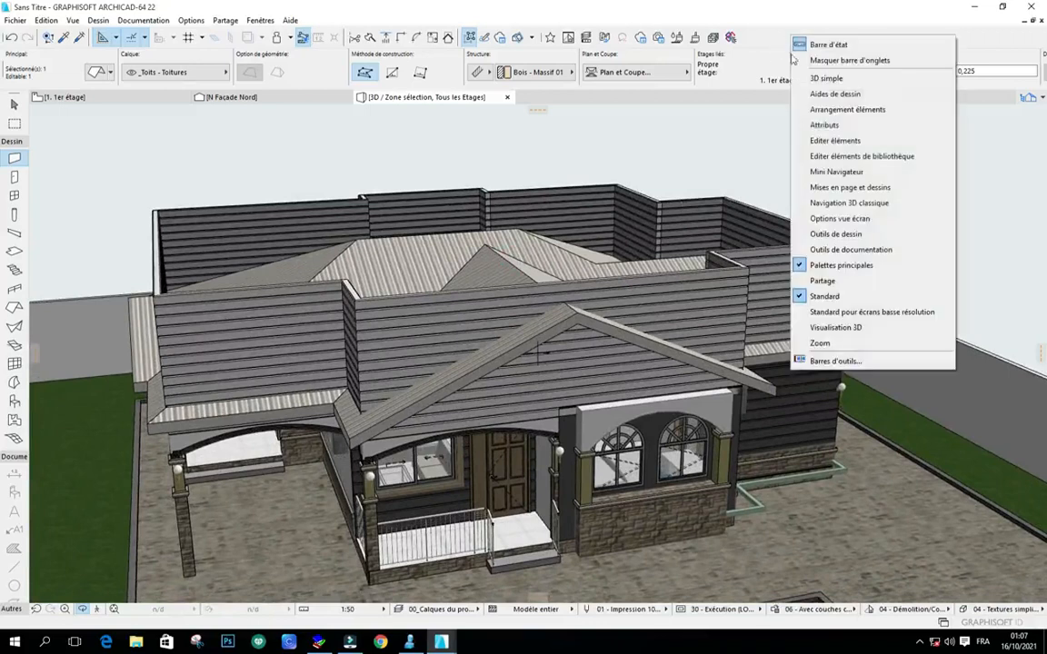
click(833, 143)
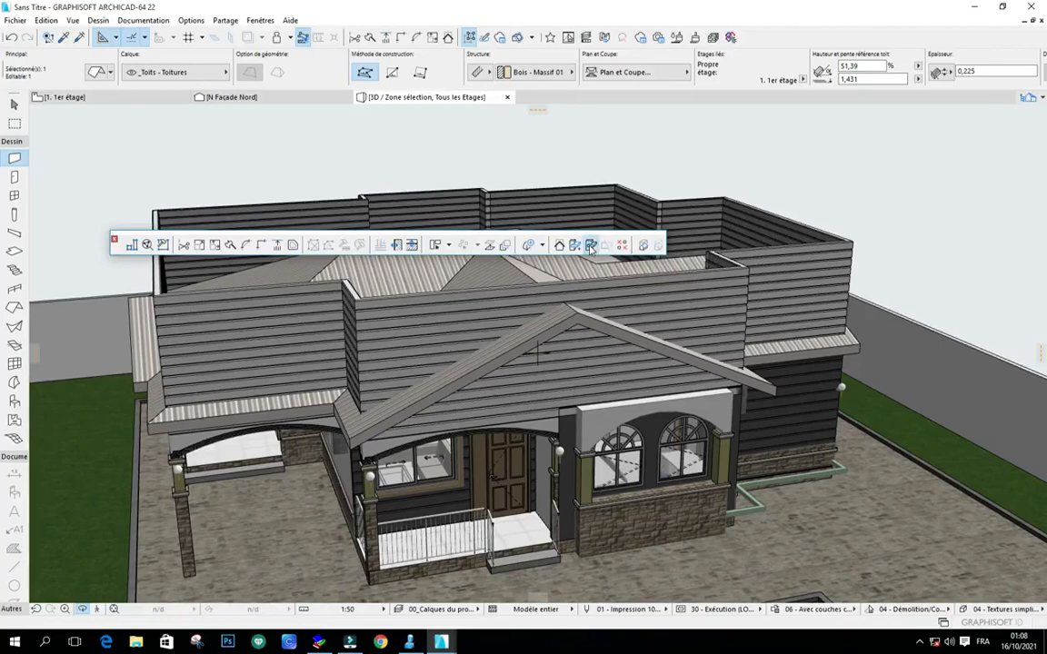
click(591, 245)
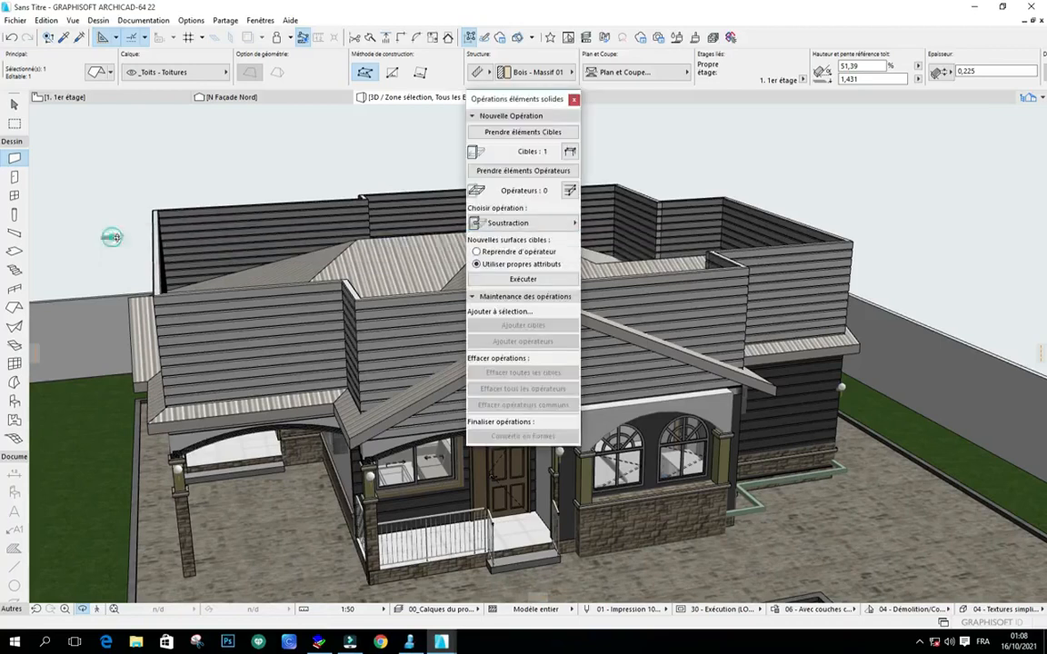
drag(497, 103, 950, 120)
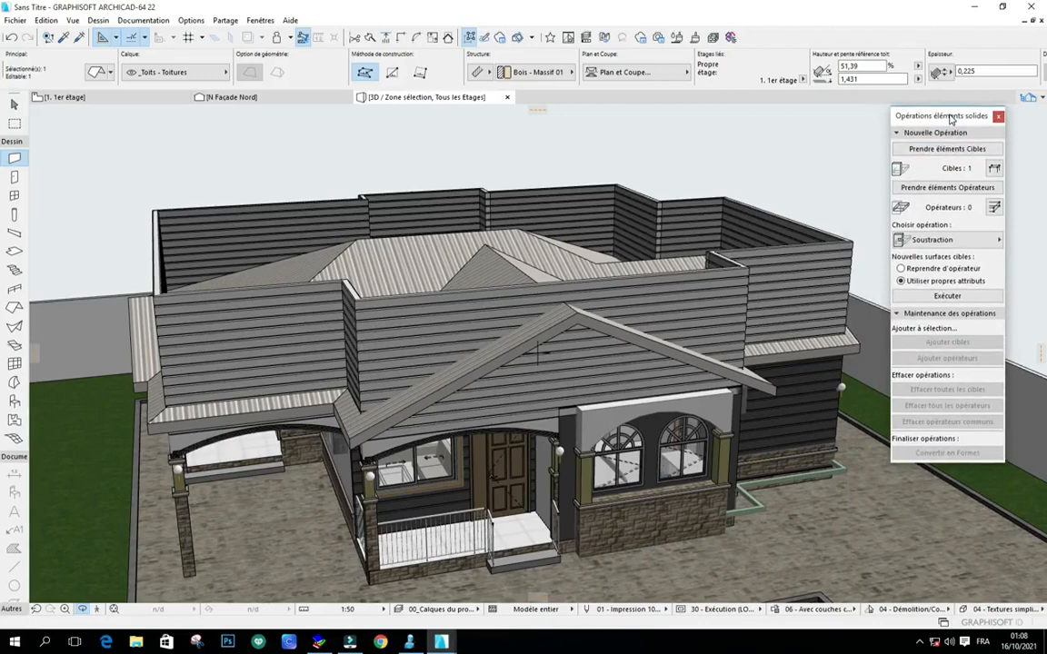
Step: Clear the roof selection and select the log walls around the carport, above the front porch and along the first rear sections
scroll(580, 305, down, 3)
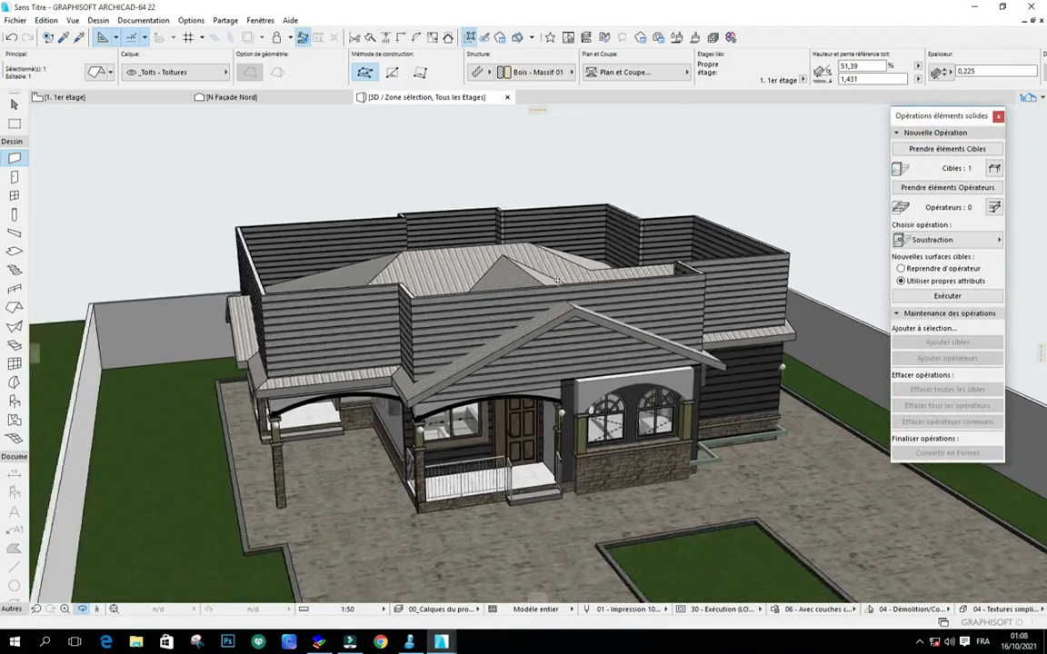
scroll(562, 278, up, 2)
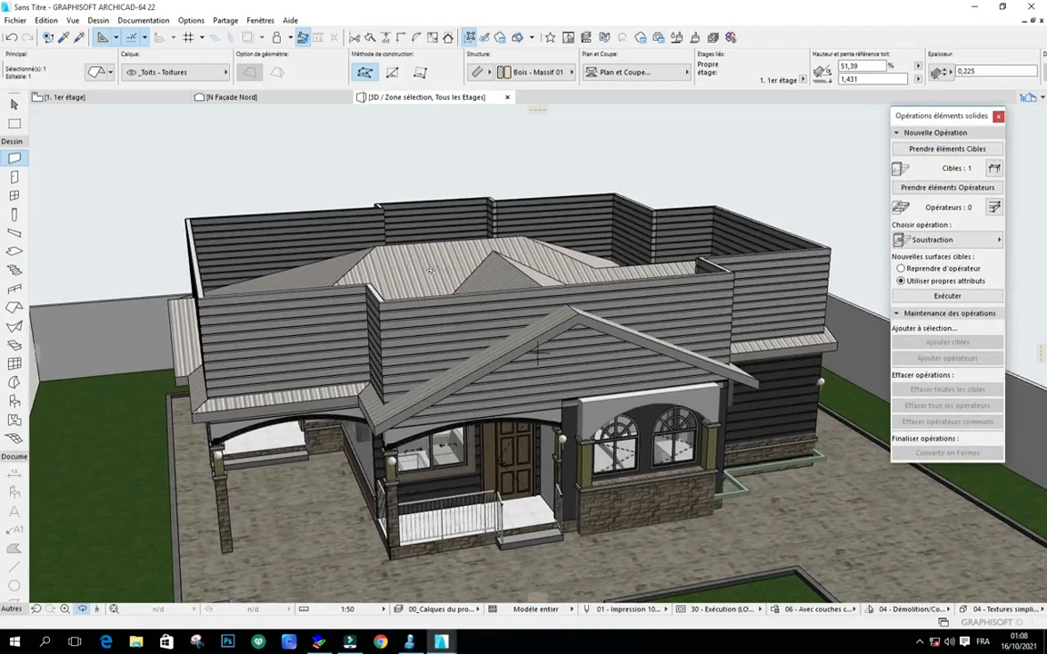
scroll(430, 270, down, 3)
scroll(359, 276, up, 2)
key(Escape)
key(Escape)
key(Escape)
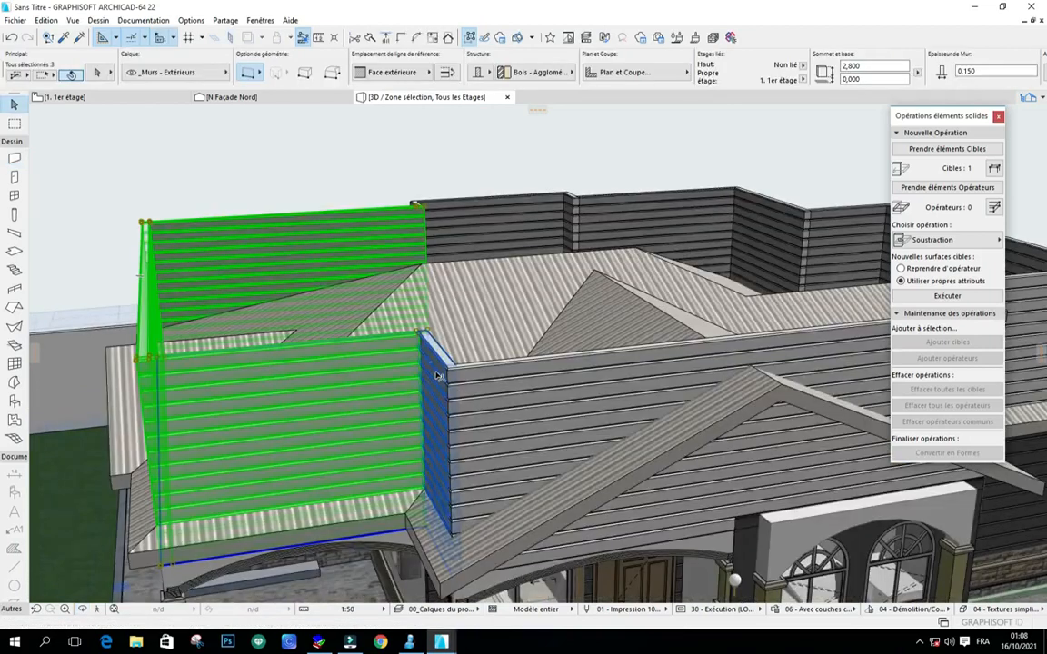
shift+click(519, 369)
scroll(409, 201, up, 5)
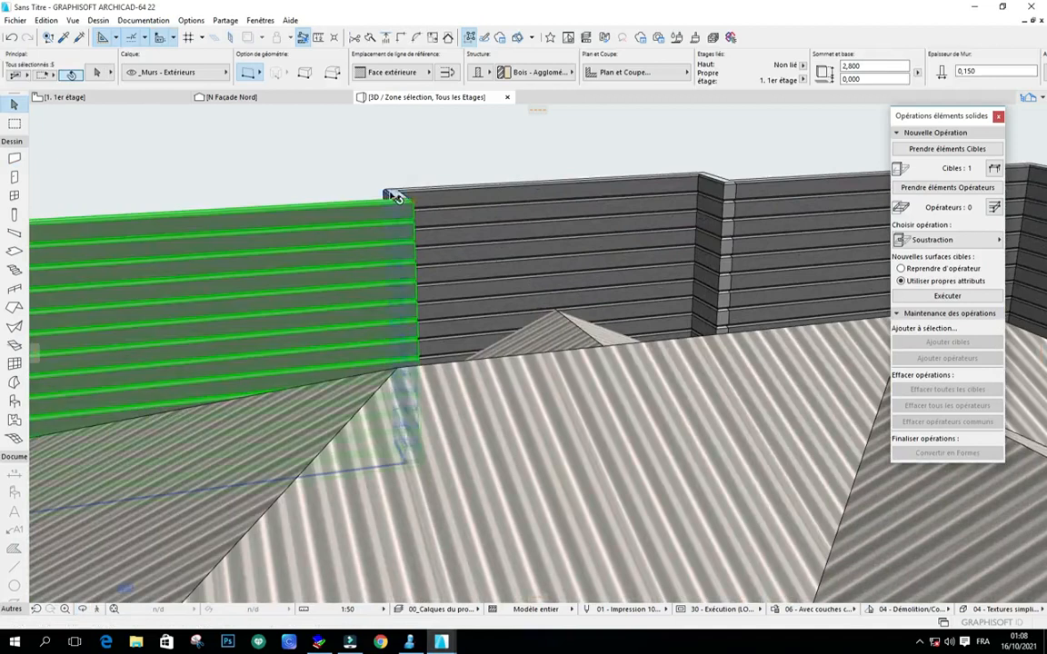
shift+click(392, 195)
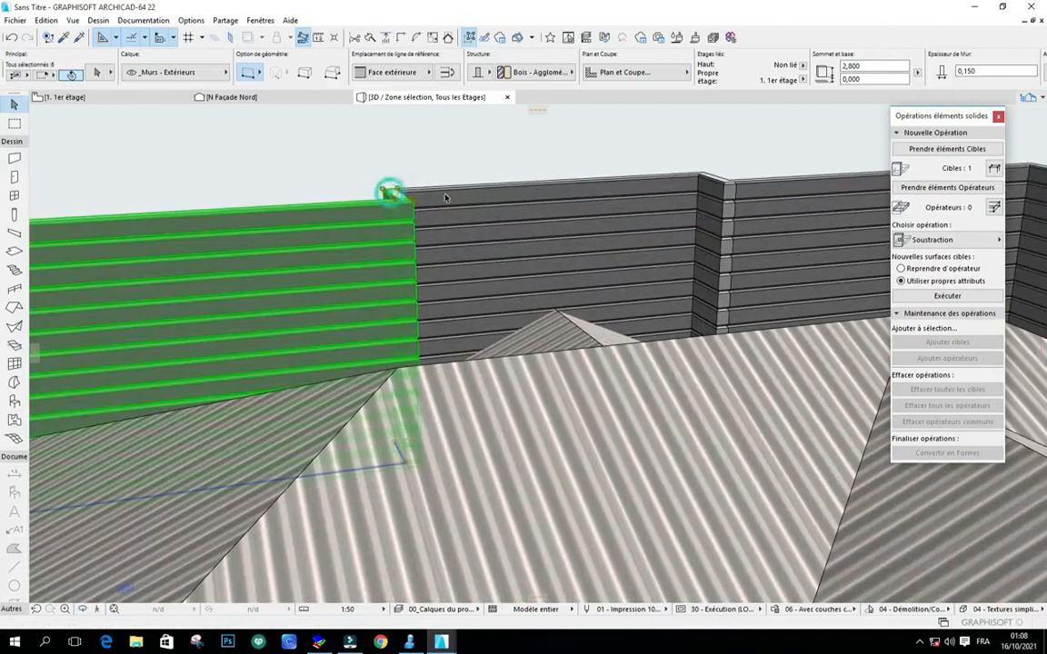
shift+click(446, 198)
scroll(247, 231, down, 5)
scroll(254, 230, down, 2)
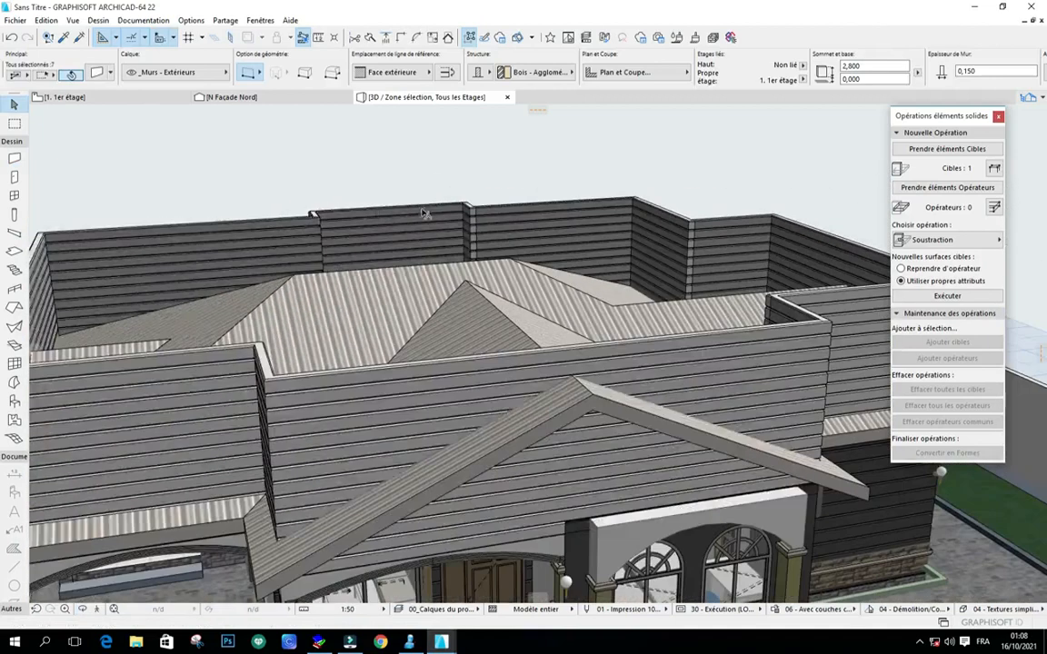
Step: Add the remaining rear and far-side log walls to the selection, completing the perimeter around the roof
shift+click(469, 216)
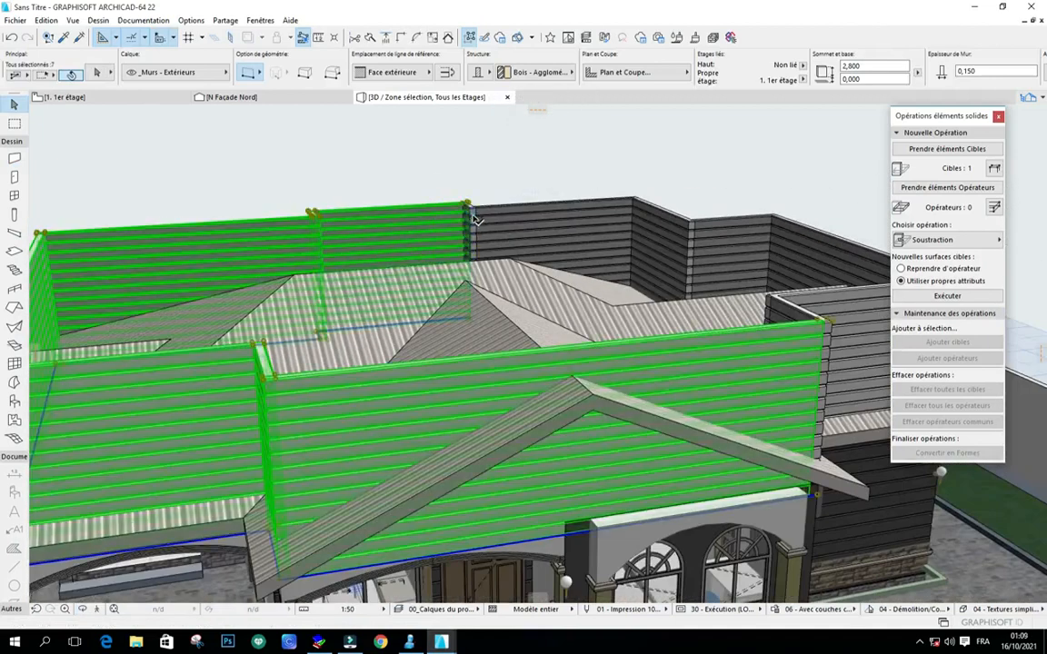
shift+click(556, 214)
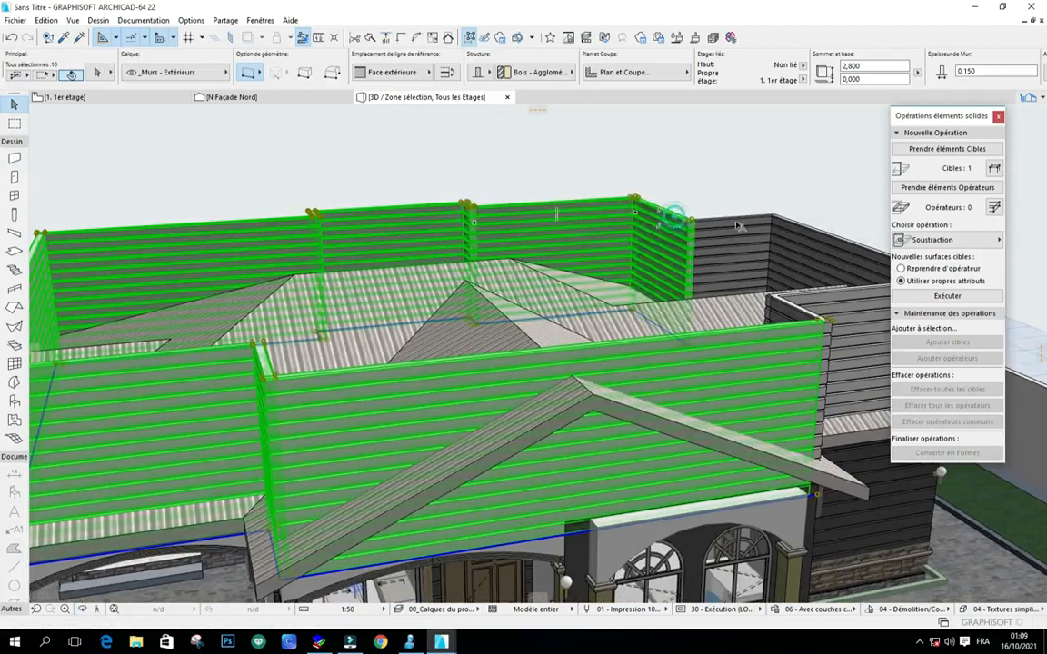
shift+click(677, 221)
shift+click(731, 223)
shift+click(796, 232)
shift+middle_drag(440, 255, 718, 287)
shift+click(596, 285)
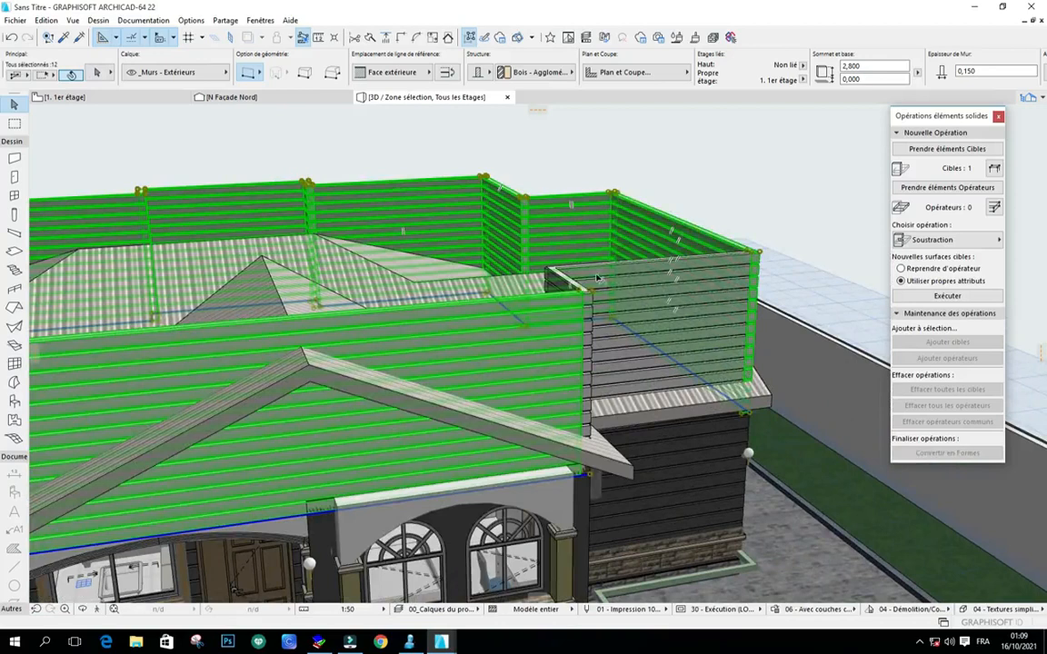
shift+click(613, 391)
shift+middle_drag(613, 391, 198, 280)
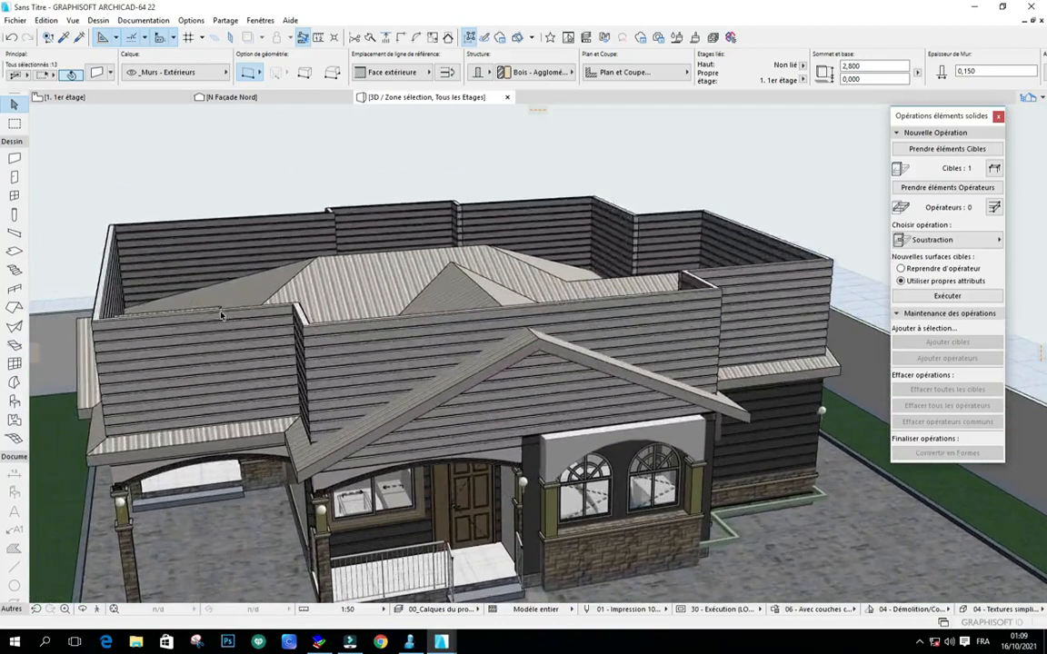
shift+middle_drag(241, 313, 491, 309)
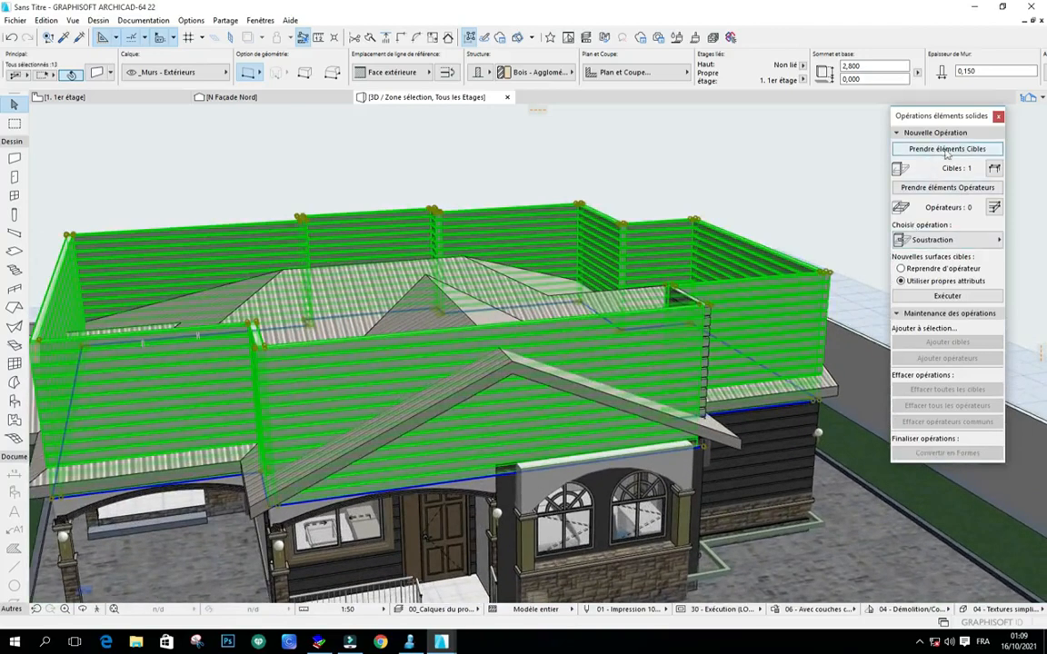
Step: Set the selected log walls as target elements of the solid operation and clear the selection
click(970, 151)
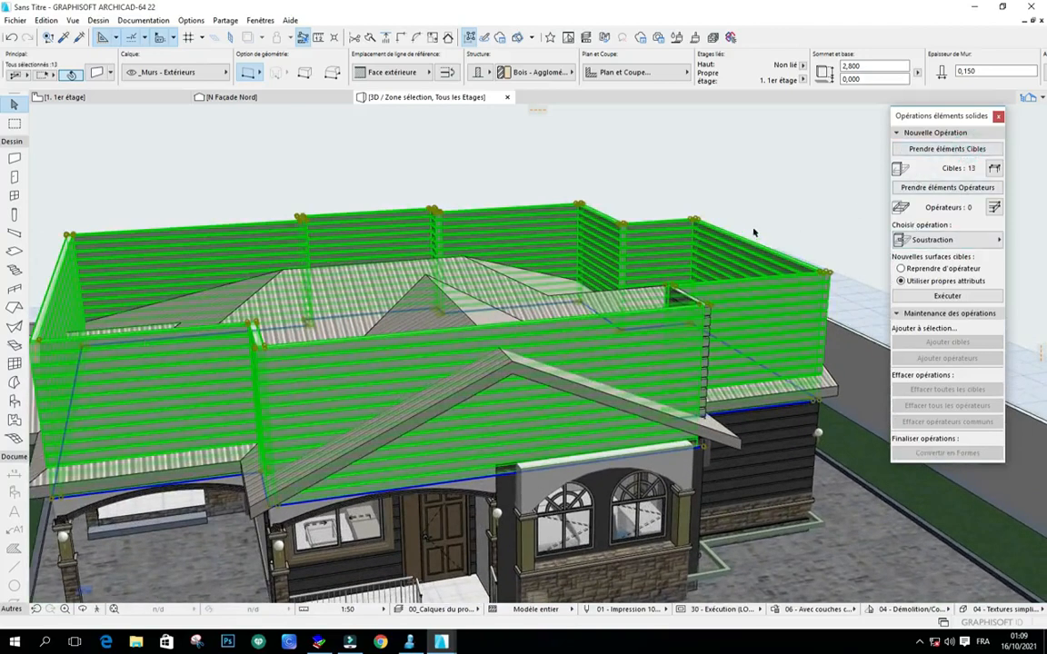
scroll(671, 271, down, 1)
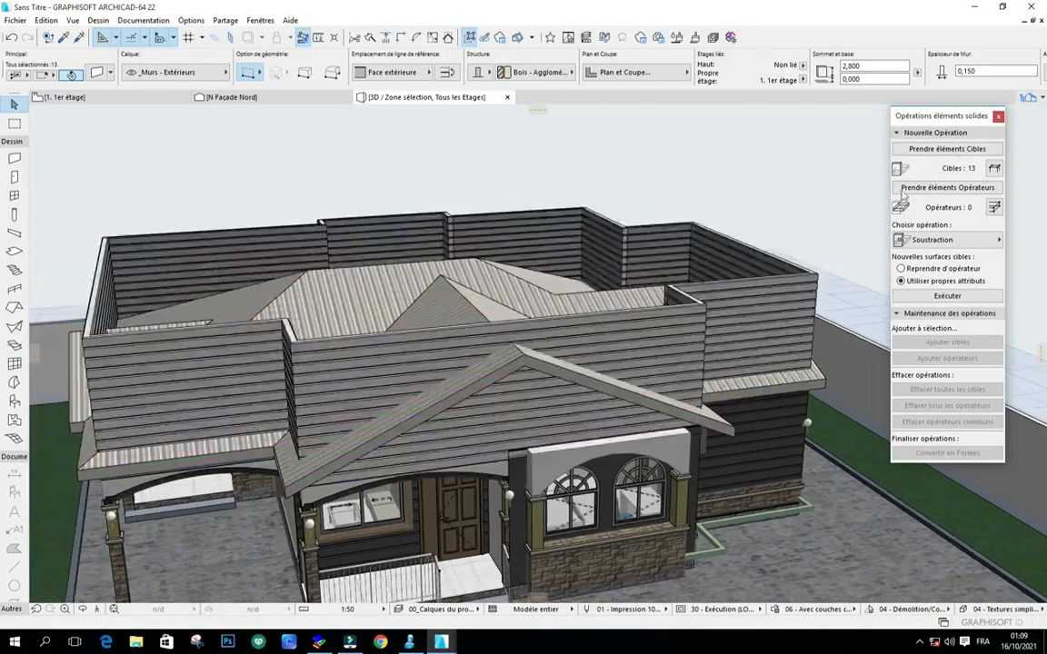
click(641, 178)
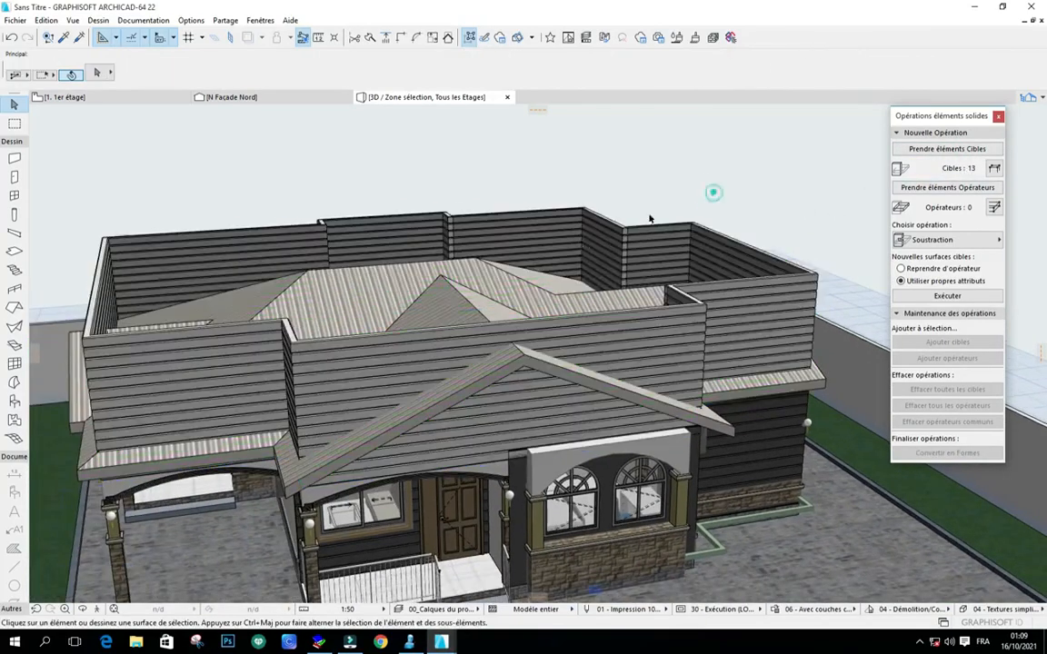
Step: Select the main multi-plane roof and the two smaller roof planes on the carport side, and set them as operator elements
click(373, 302)
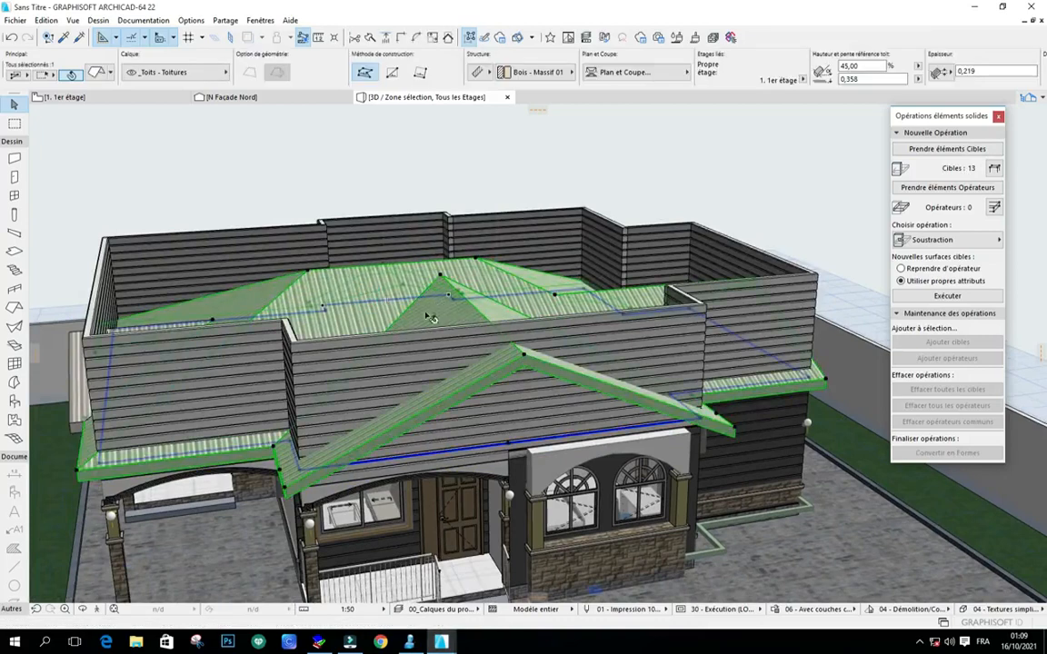
scroll(595, 287, down, 3)
middle_drag(408, 345, 432, 349)
scroll(366, 347, up, 5)
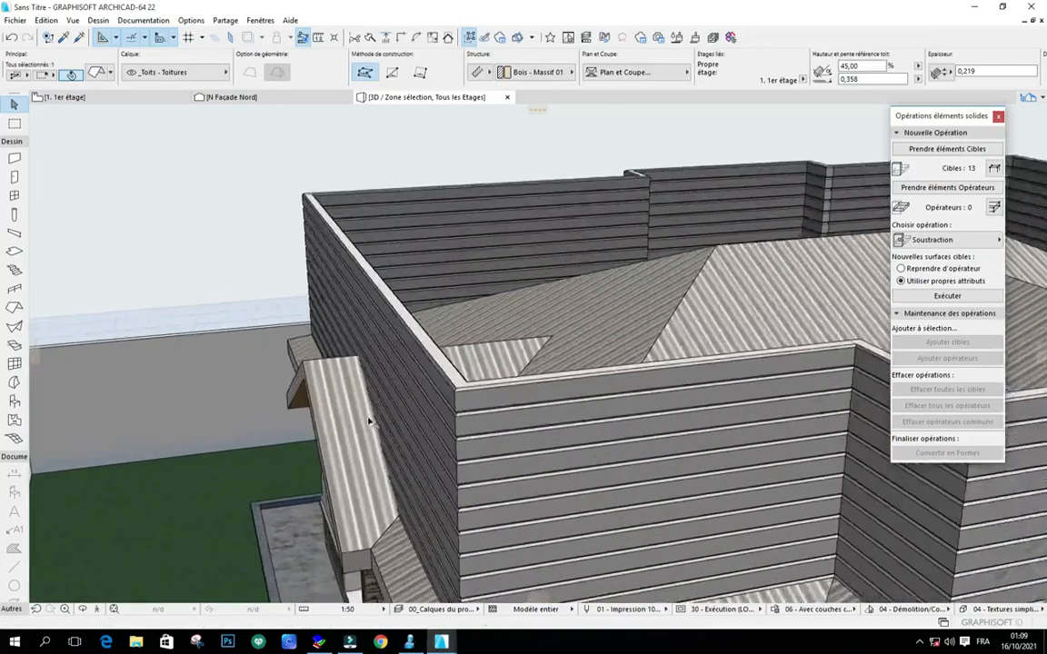
middle_drag(367, 421, 442, 436)
scroll(436, 582, down, 2)
middle_drag(491, 329, 448, 414)
scroll(364, 400, up, 3)
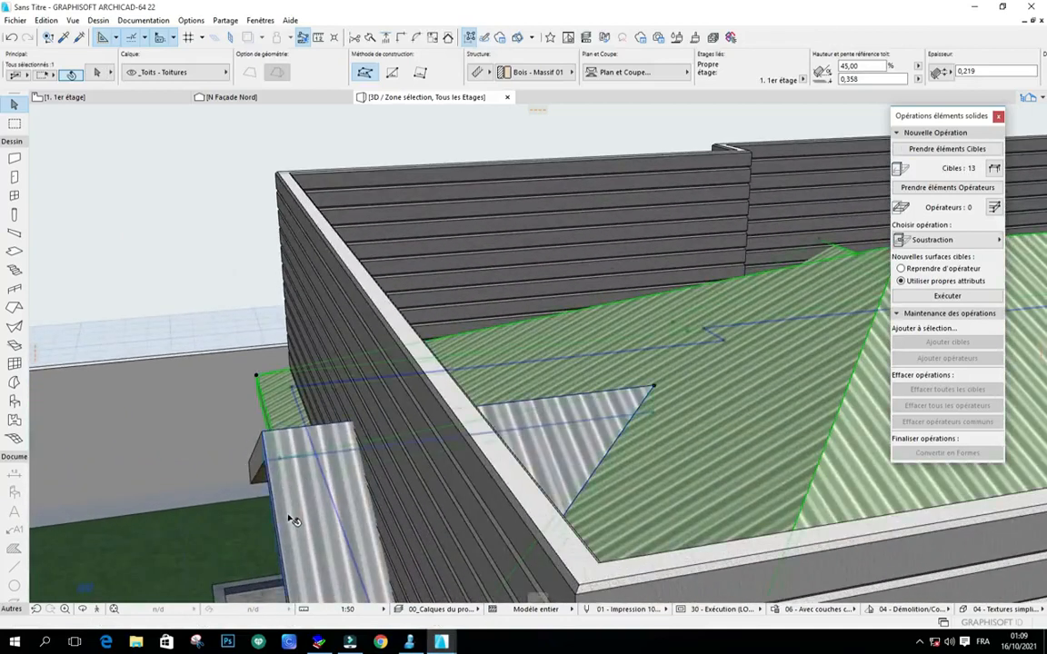
shift+click(255, 486)
shift+click(232, 434)
scroll(272, 427, down, 5)
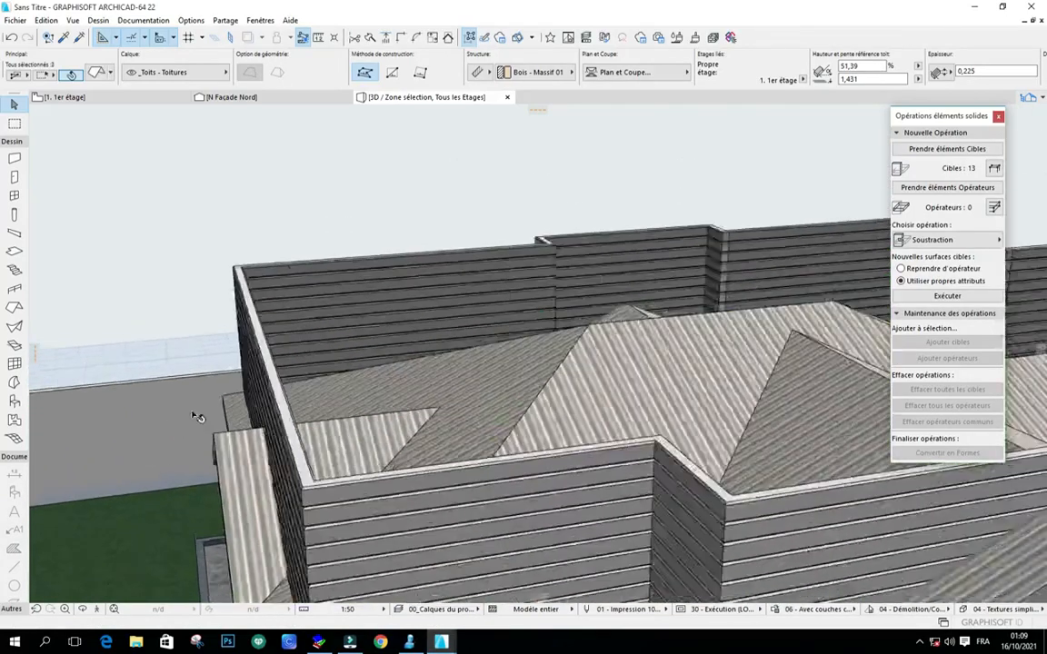
scroll(309, 405, down, 2)
scroll(512, 379, up, 2)
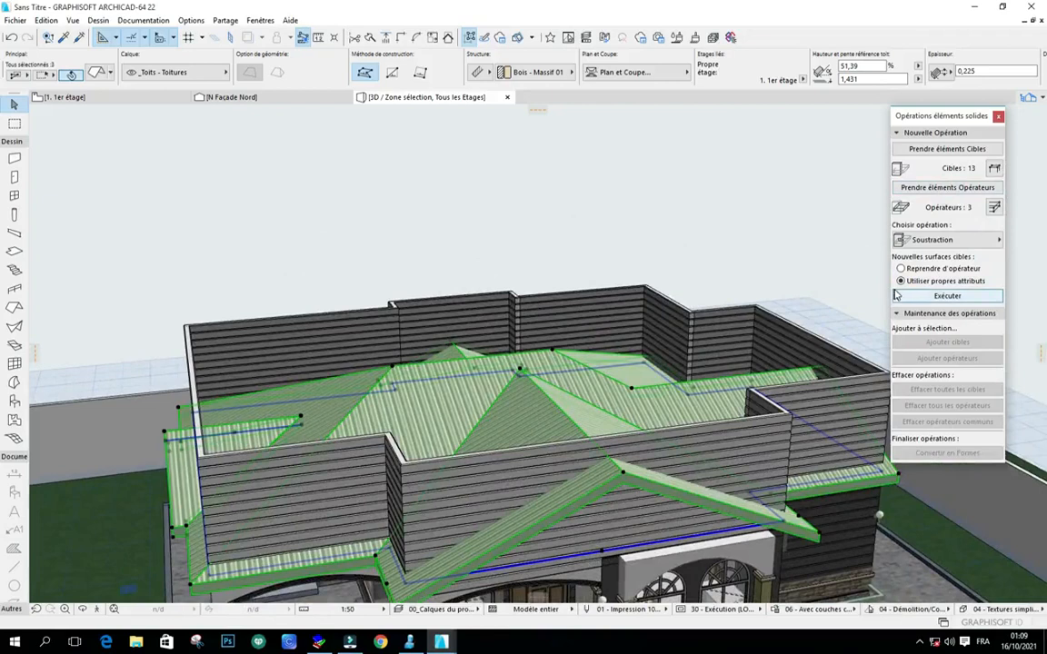
Step: Subtract the roofs from the target walls with upward extrusion (Soustraction avec extrusion vers le haut) and clear the selection
click(991, 240)
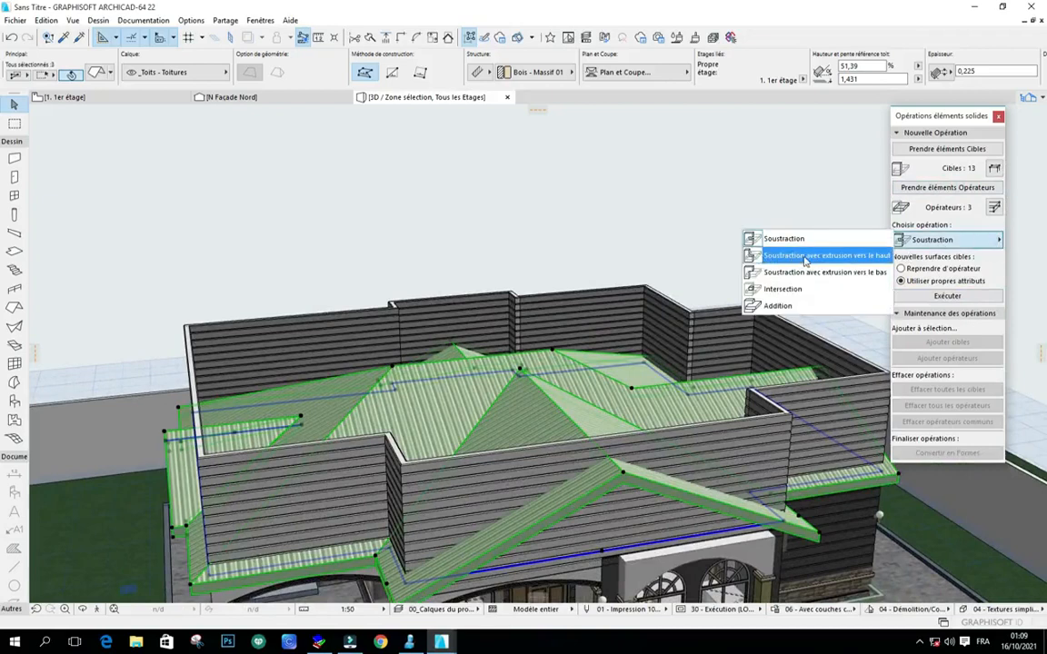
click(862, 257)
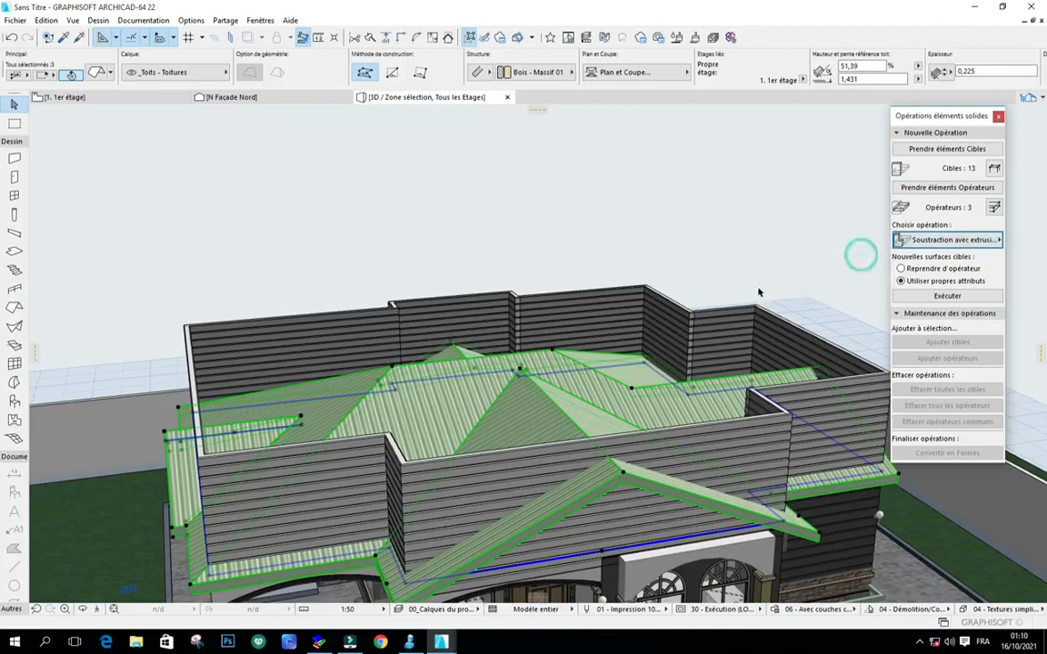
click(950, 297)
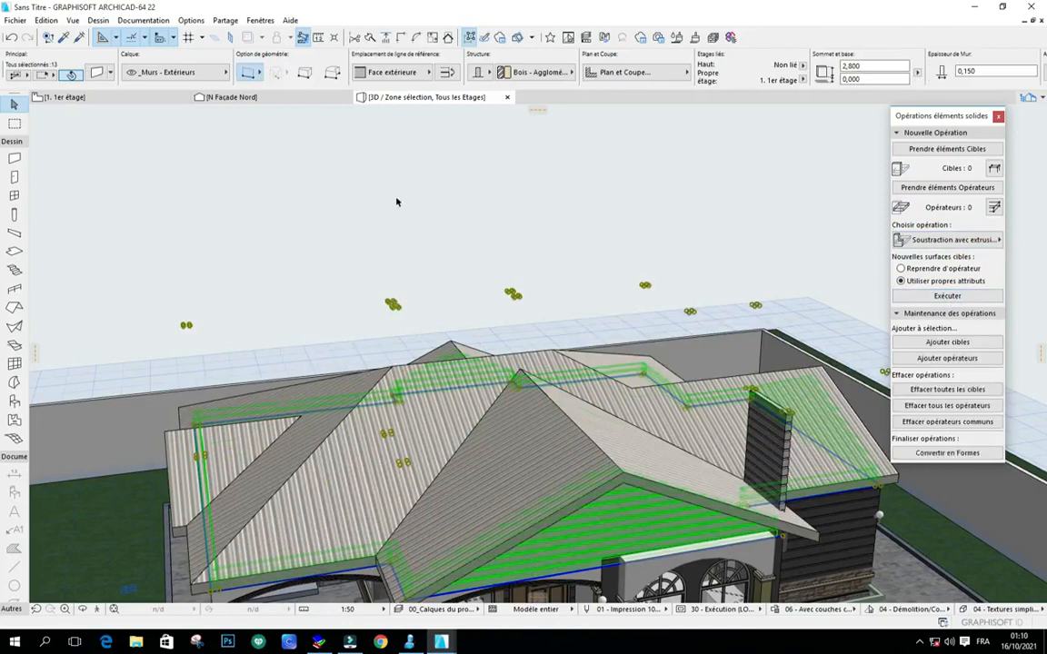
click(396, 199)
scroll(377, 242, down, 5)
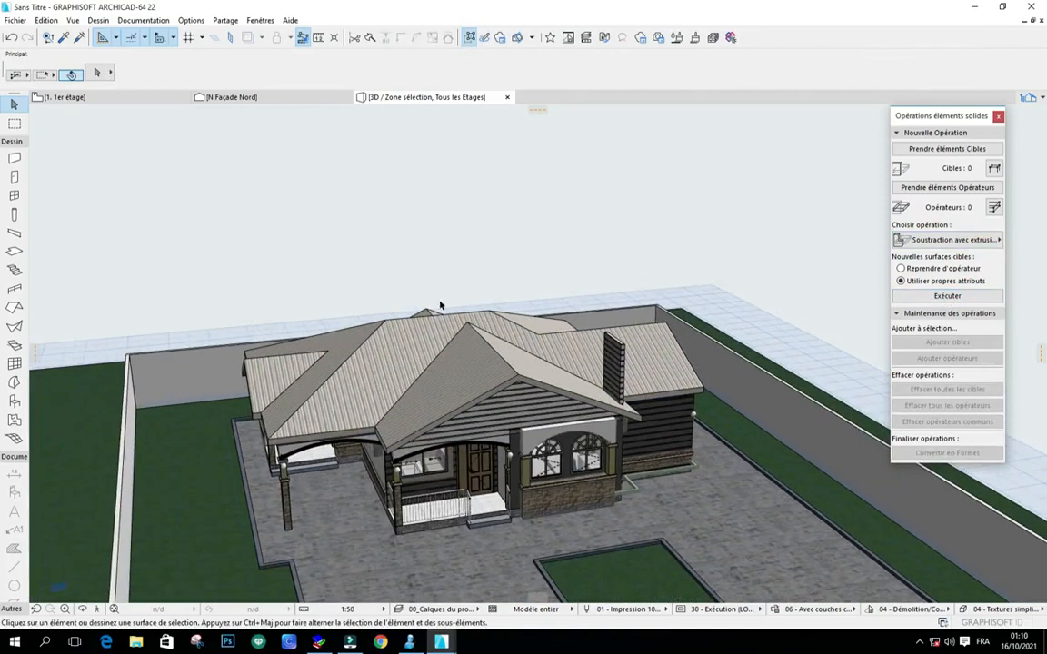
Step: Examine the roof from the front and the side for wall pieces still rising above it
click(82, 609)
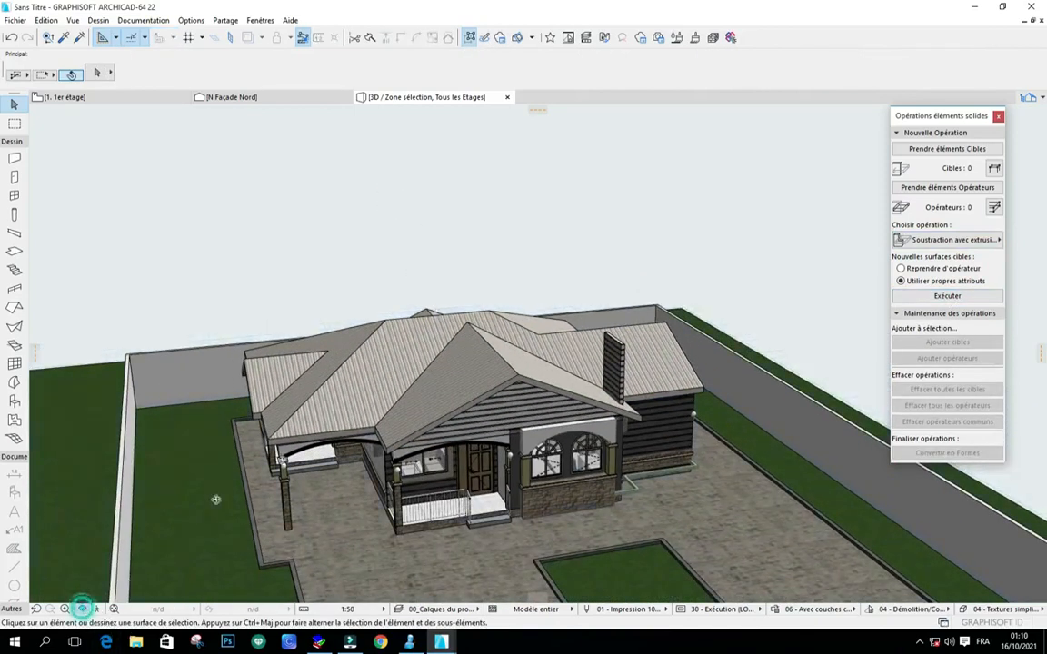
drag(607, 361, 511, 329)
scroll(424, 341, up, 3)
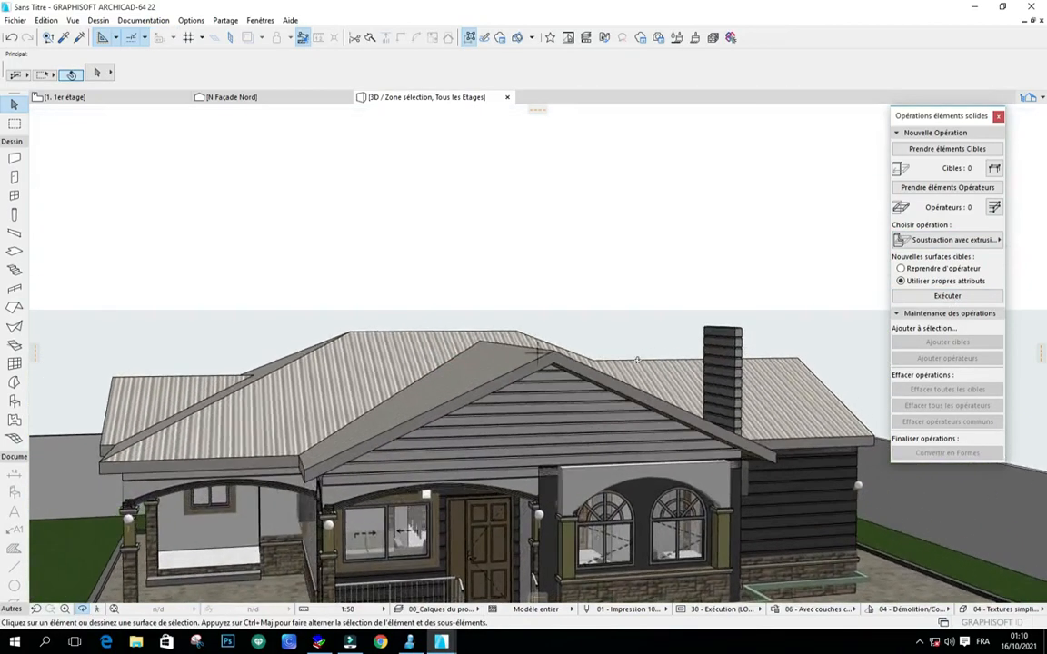
drag(637, 360, 473, 325)
drag(594, 324, 550, 331)
drag(562, 414, 289, 417)
scroll(289, 416, down, 5)
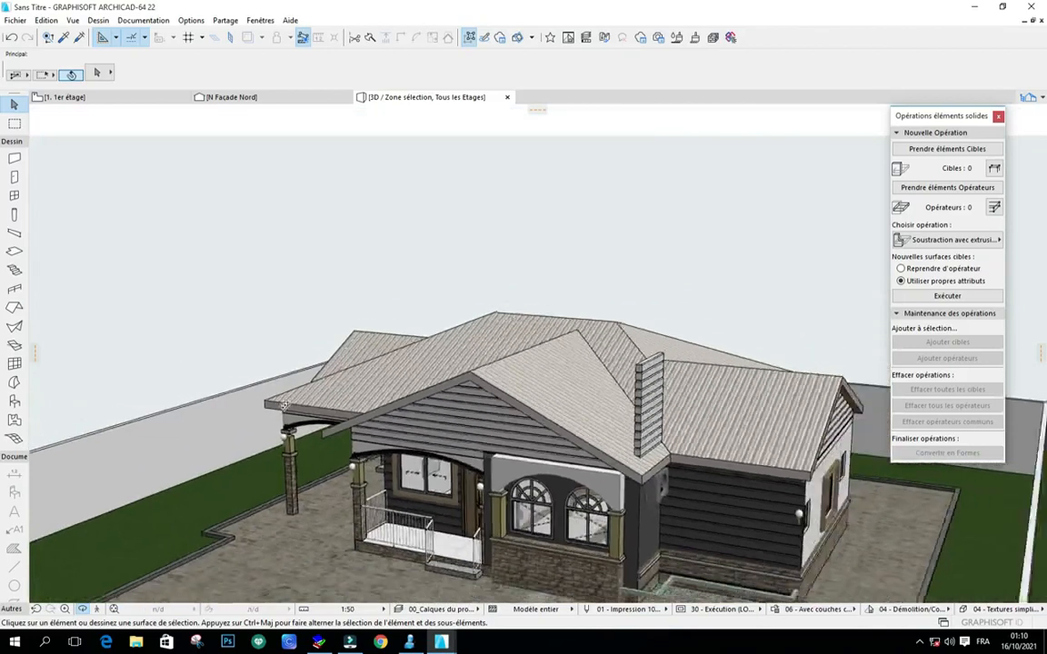
scroll(585, 396, up, 4)
drag(537, 352, 461, 393)
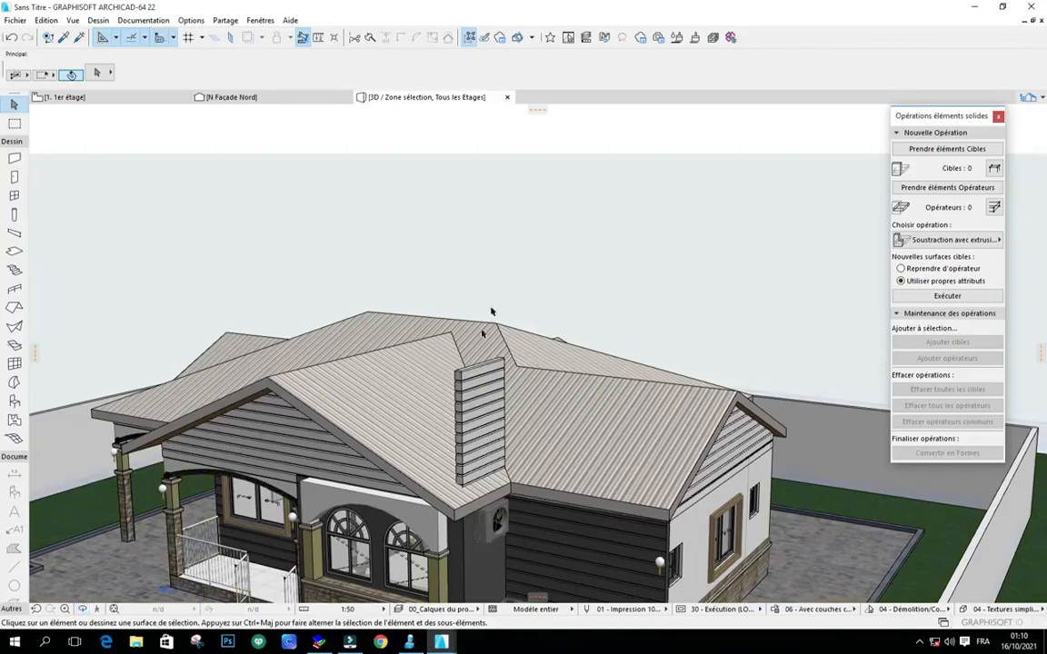
Step: Set the short log wall still rising through the roof beside the front gable as the target element and clear the selection
click(468, 400)
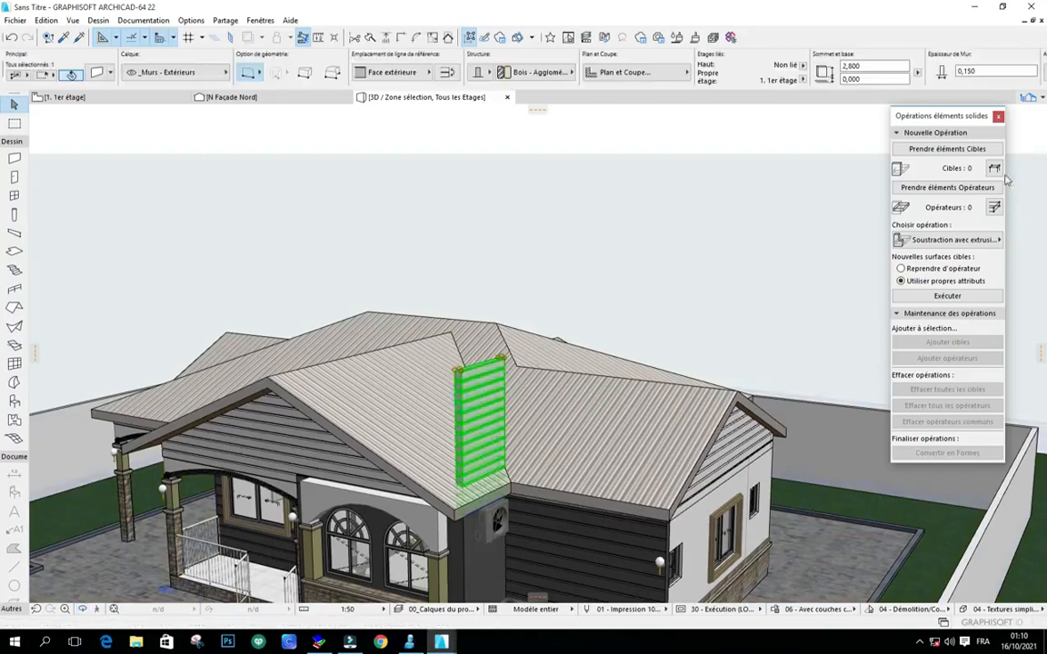
click(956, 150)
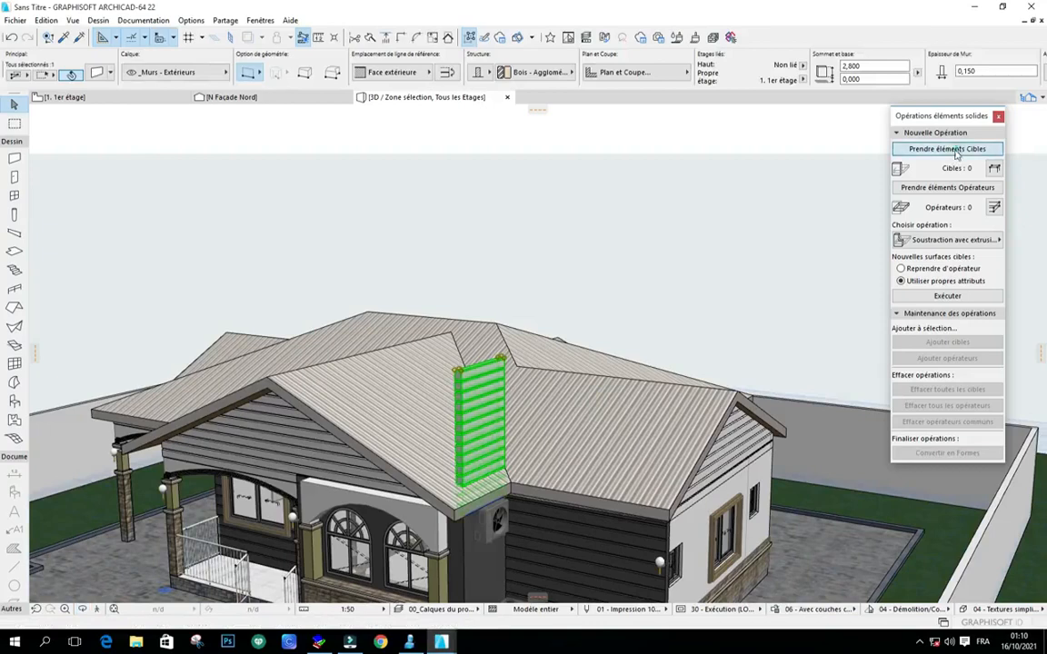
click(672, 245)
Step: Set the main roof as the operator and subtract it with upward extrusion from the short log wall
click(380, 427)
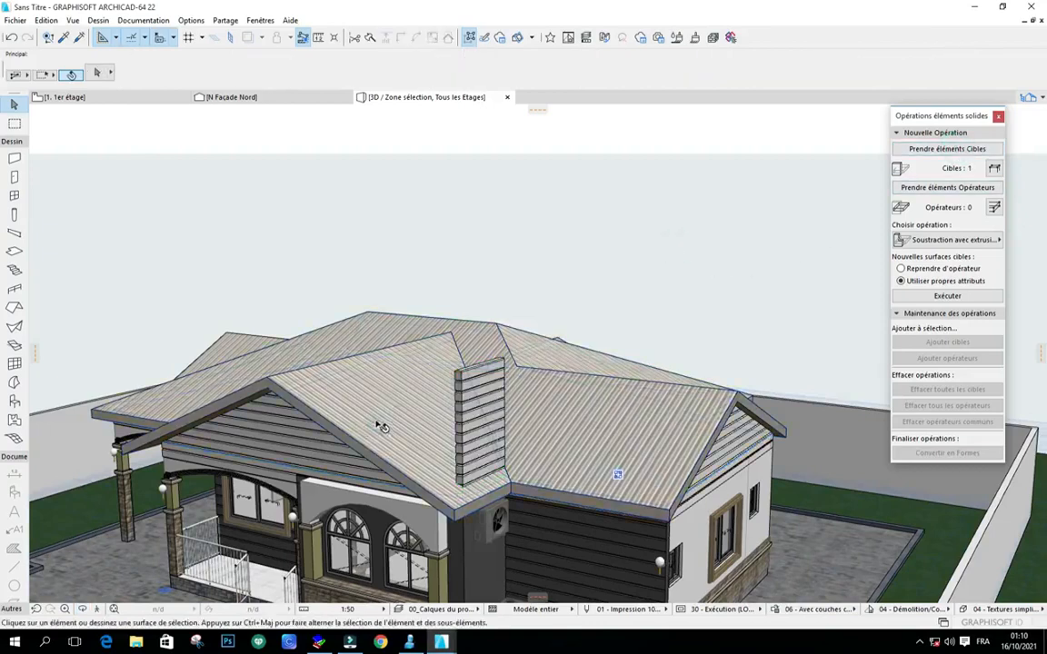
click(976, 189)
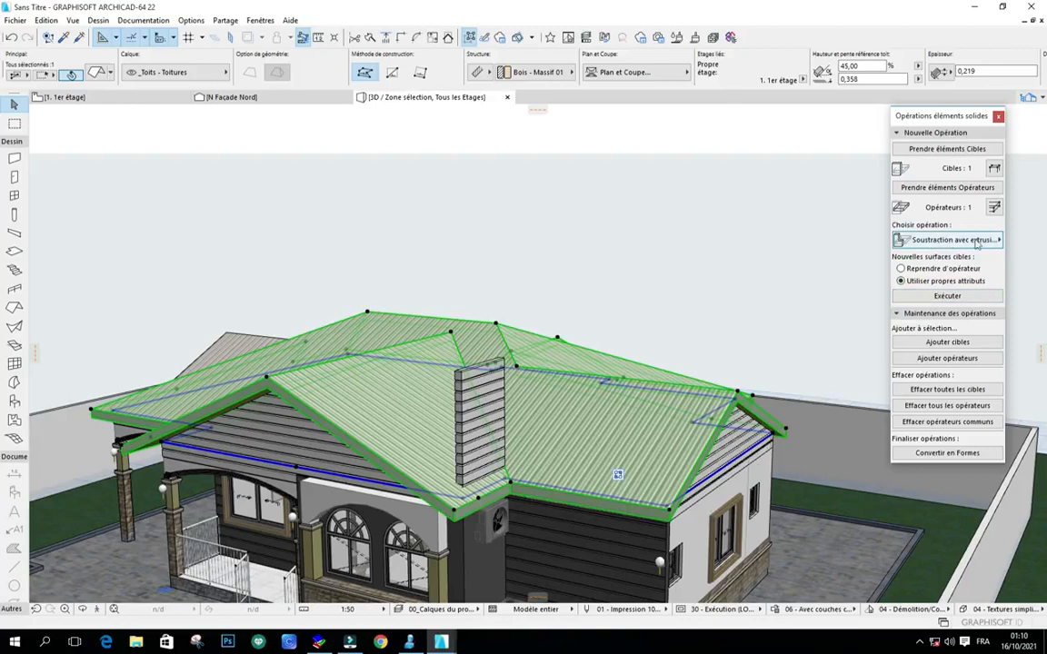
click(995, 240)
click(763, 259)
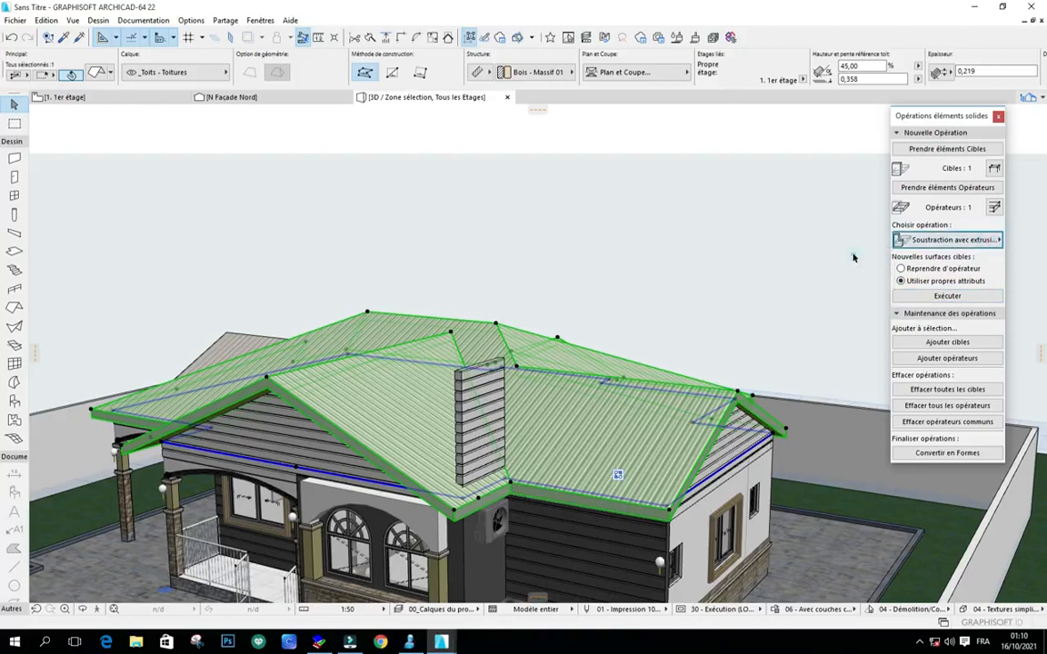
click(948, 297)
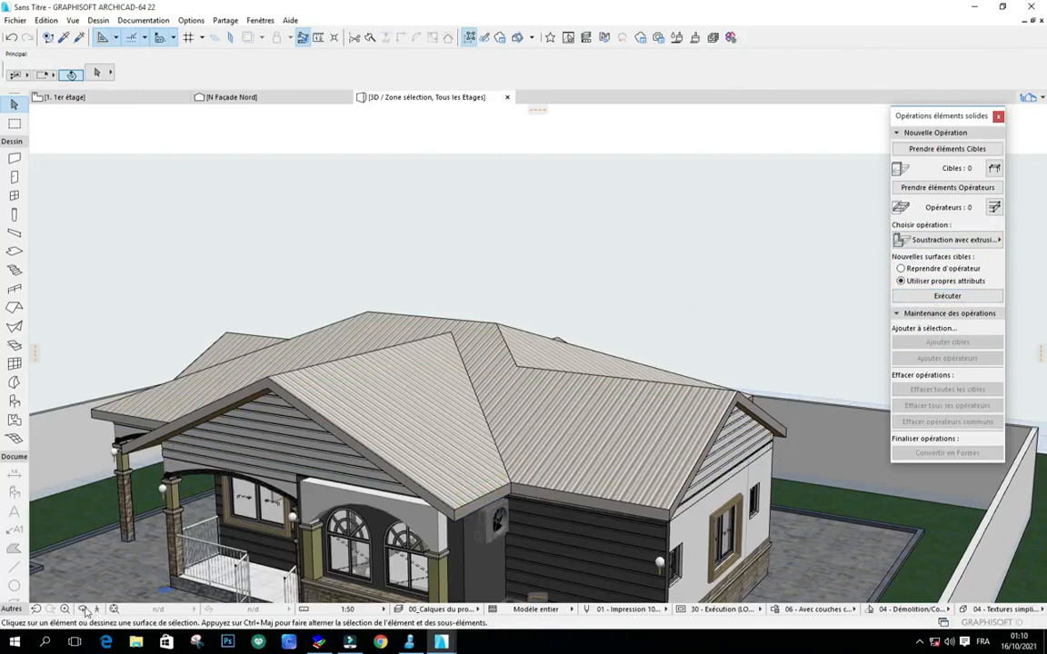
Step: Inspect the trimmed walls and finished roof from above, from the gable side and from the front
click(83, 610)
drag(440, 463, 424, 278)
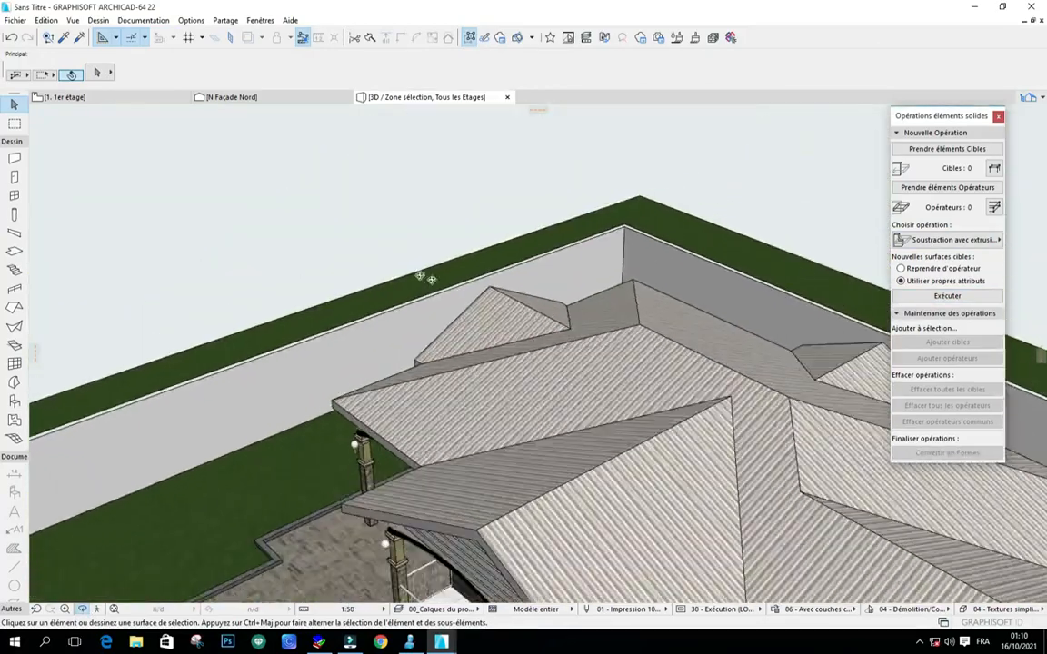
scroll(432, 280, down, 5)
scroll(581, 408, up, 4)
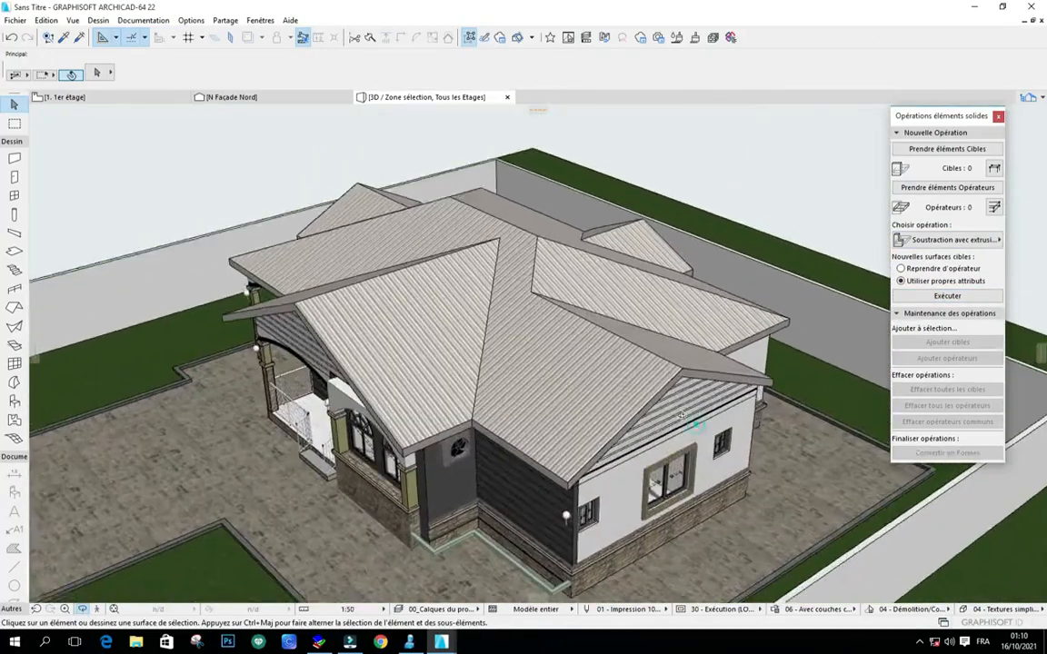
drag(681, 416, 523, 386)
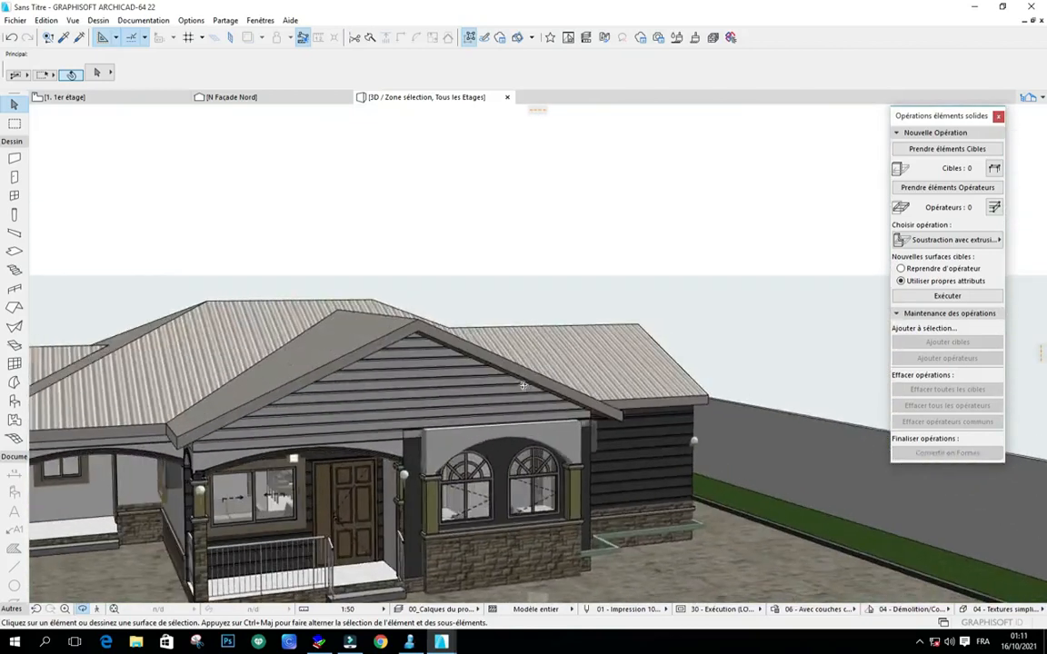
drag(350, 393, 582, 351)
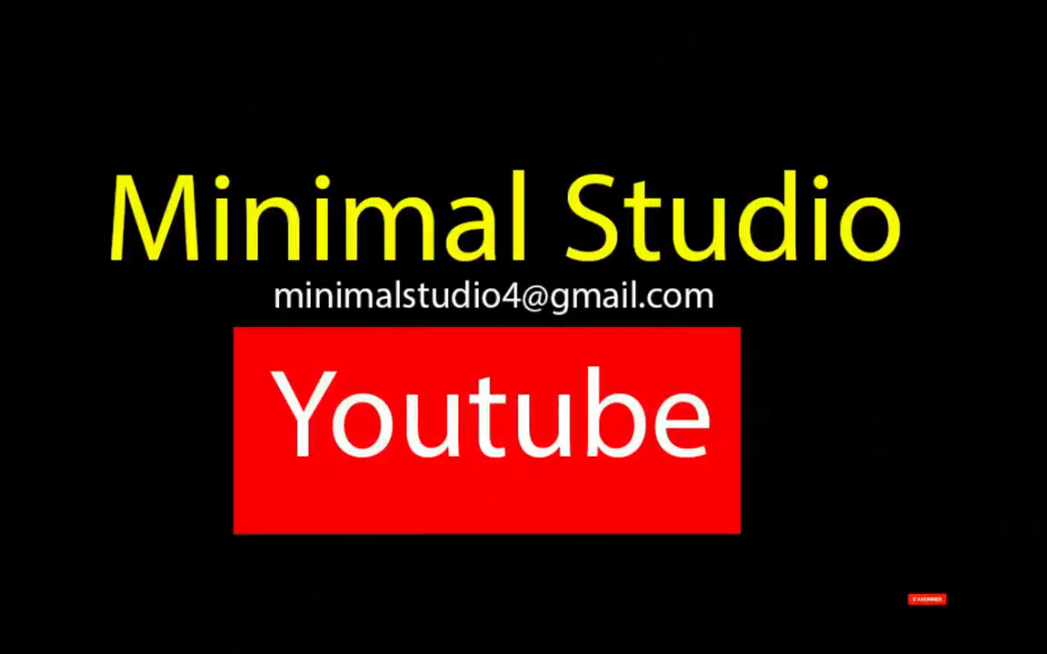